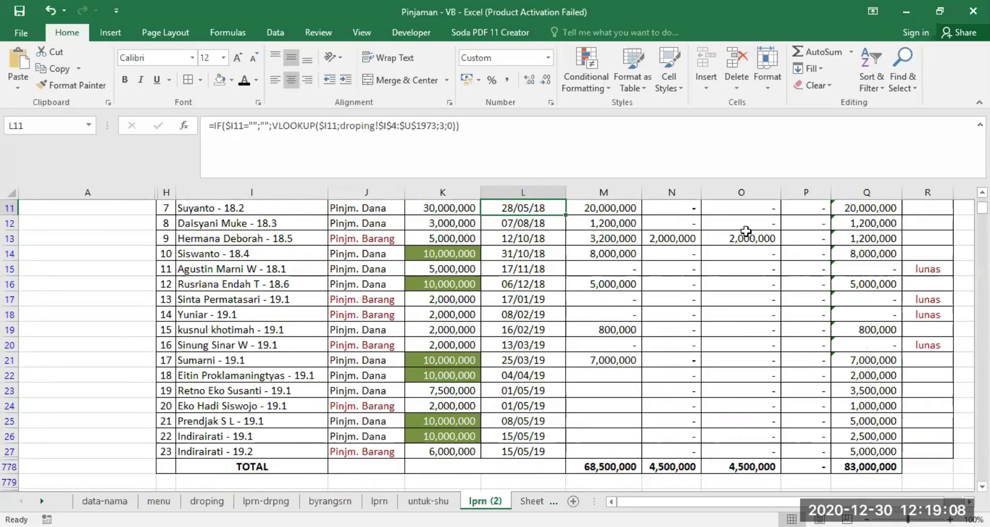
Review the loan table's loan type (Jenis Pinjaman), Plafond and opening balance (So Awal) columns
{"action": "scroll", "coordinate": [848, 252], "scroll_direction": "up", "scroll_amount": 3}
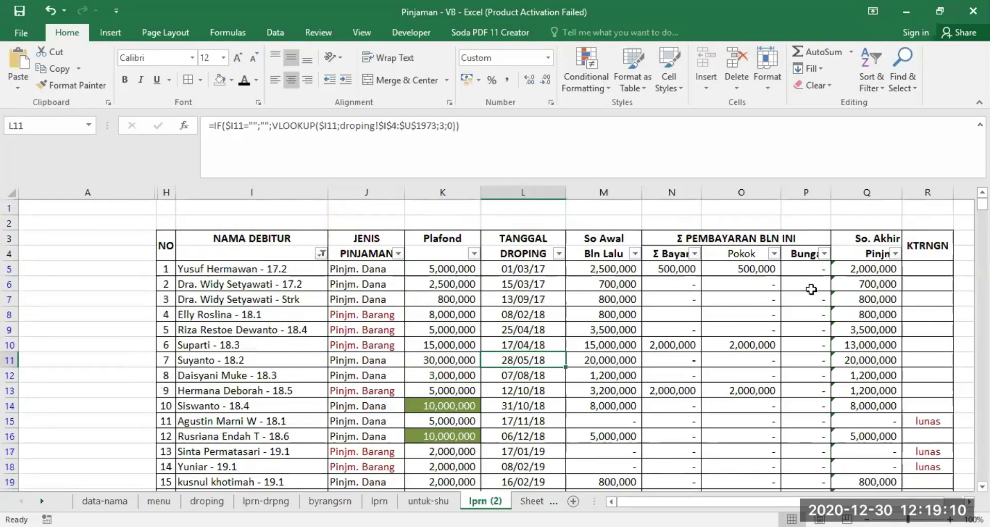
{"action": "left_click_drag", "start_coordinate": [611, 267], "coordinate": [617, 425]}
{"action": "left_click", "coordinate": [615, 362]}
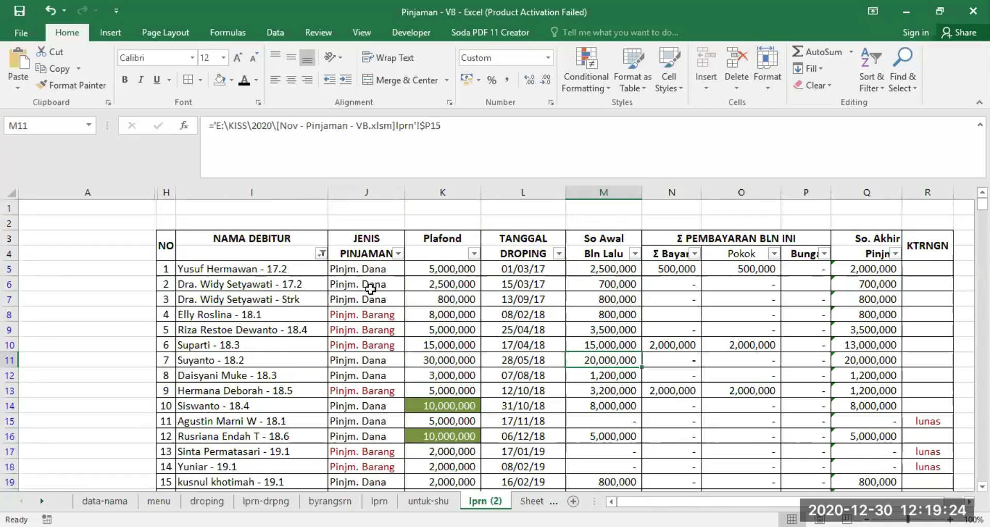
{"action": "left_click_drag", "start_coordinate": [370, 269], "coordinate": [359, 437]}
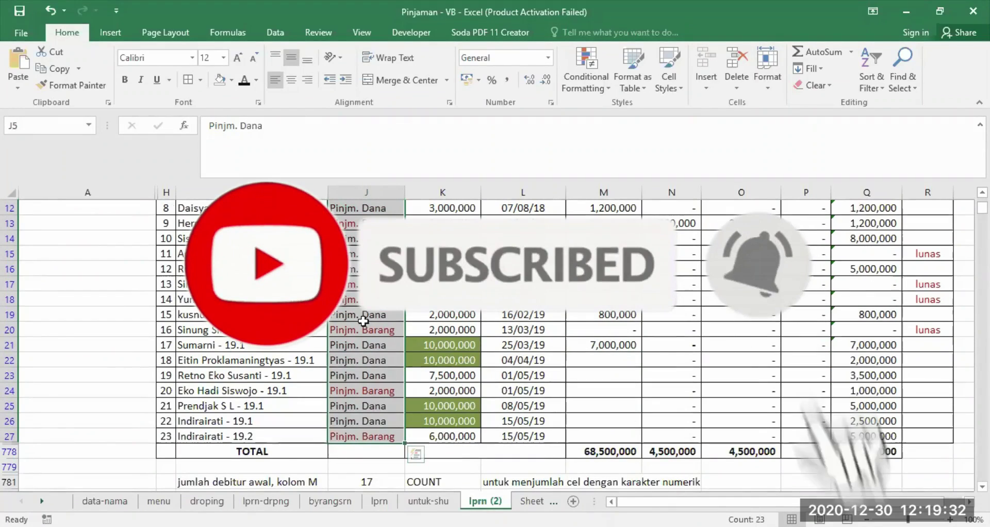
{"action": "scroll", "coordinate": [359, 317], "scroll_direction": "up", "scroll_amount": 4}
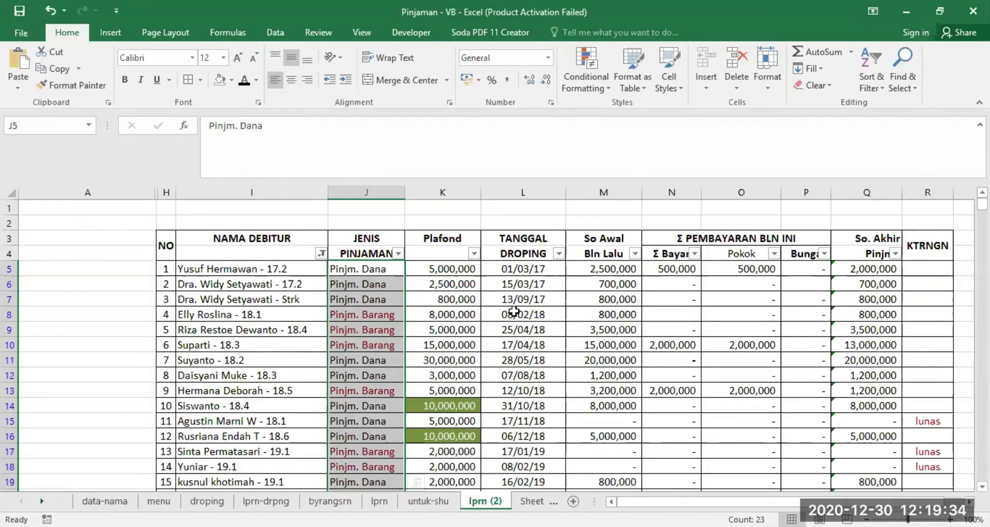
{"action": "left_click", "coordinate": [458, 302]}
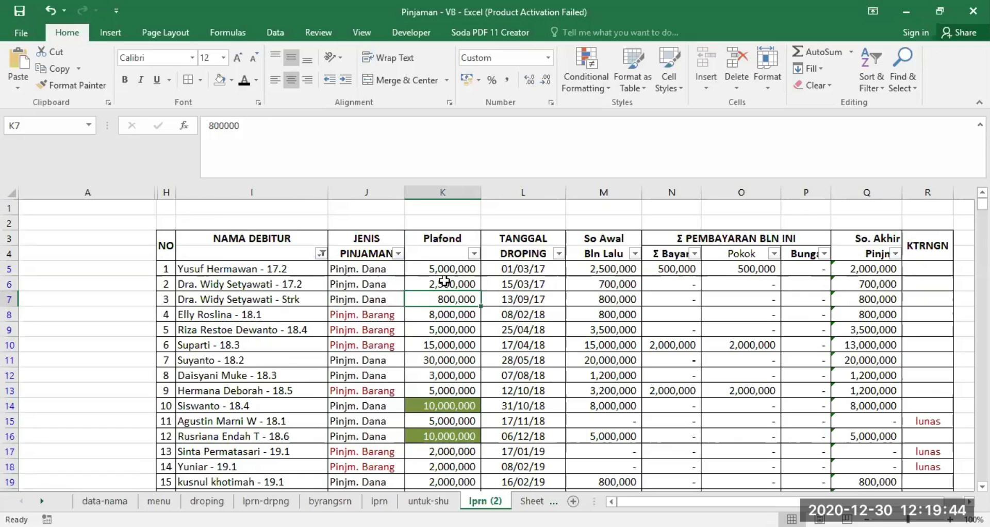
{"action": "left_click", "coordinate": [601, 269]}
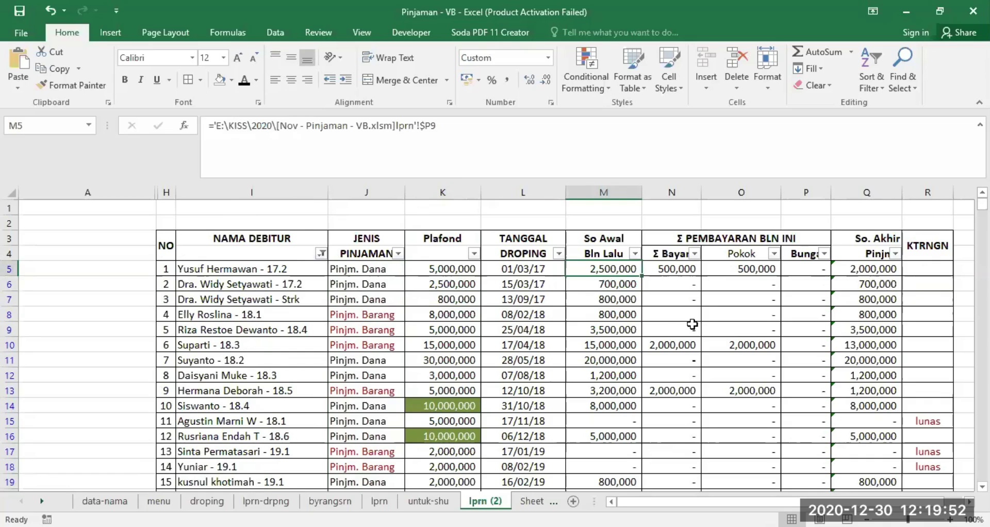
Review the COUNT, COUNTA, COUNTBLANK, COUNTIF and COUNTIFS examples below the loan table, including the description of the first COUNT example
{"action": "scroll", "coordinate": [681, 330], "scroll_direction": "down", "scroll_amount": 6}
{"action": "scroll", "coordinate": [680, 330], "scroll_direction": "down", "scroll_amount": 1}
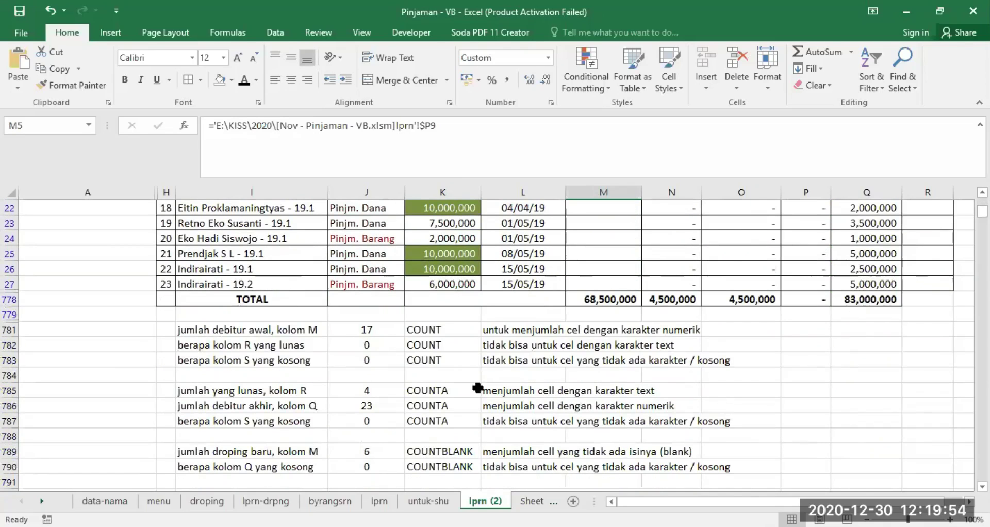
{"action": "scroll", "coordinate": [456, 356], "scroll_direction": "down", "scroll_amount": 2}
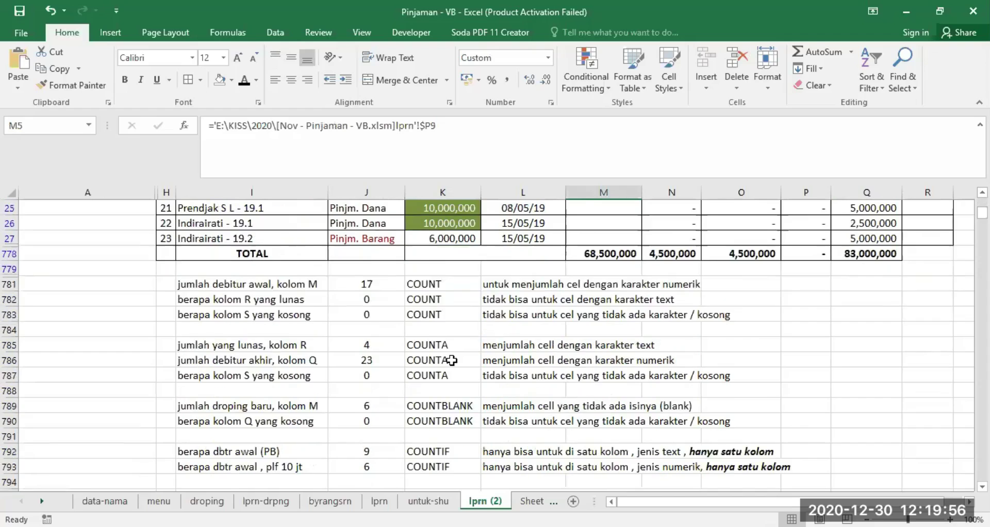
{"action": "scroll", "coordinate": [456, 378], "scroll_direction": "down", "scroll_amount": 1}
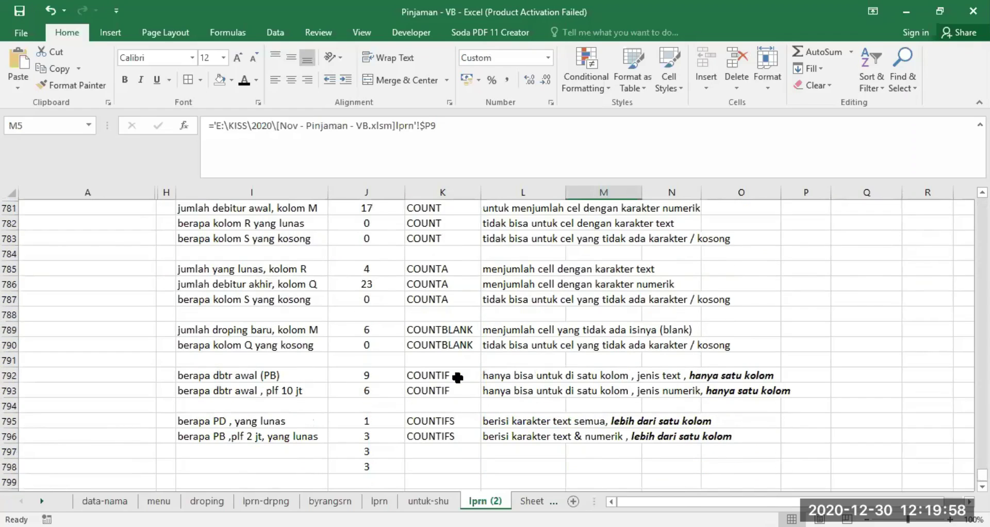
{"action": "scroll", "coordinate": [825, 343], "scroll_direction": "up", "scroll_amount": 2}
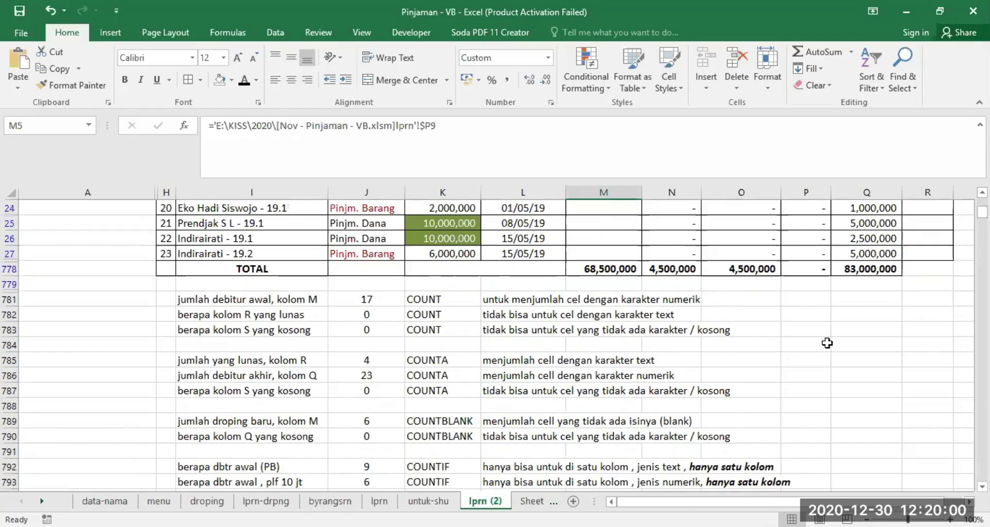
{"action": "left_click", "coordinate": [431, 298]}
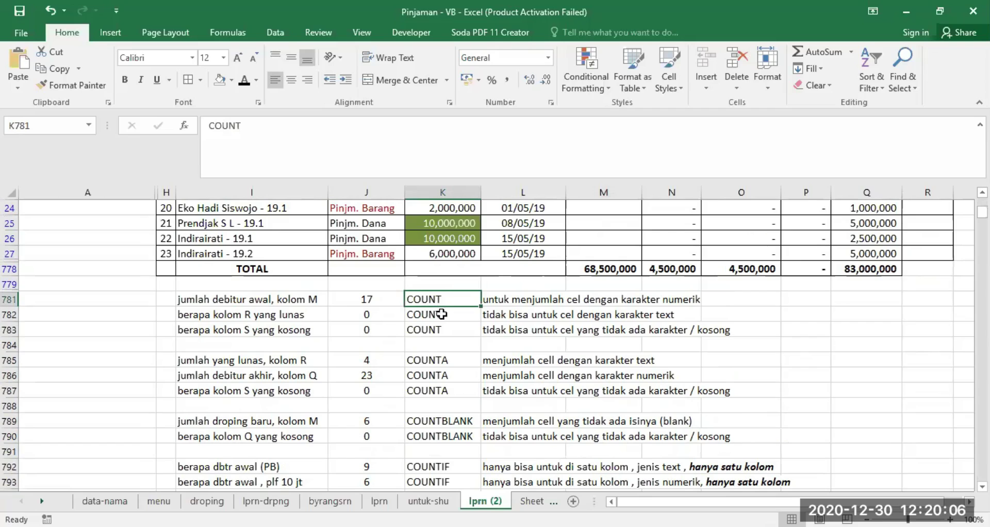
{"action": "left_click", "coordinate": [494, 297]}
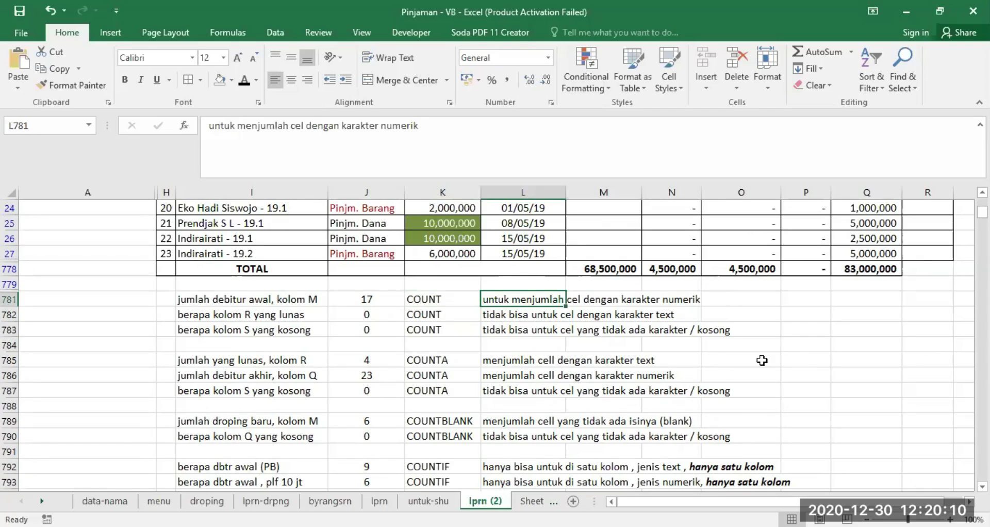
{"action": "left_click", "coordinate": [801, 359]}
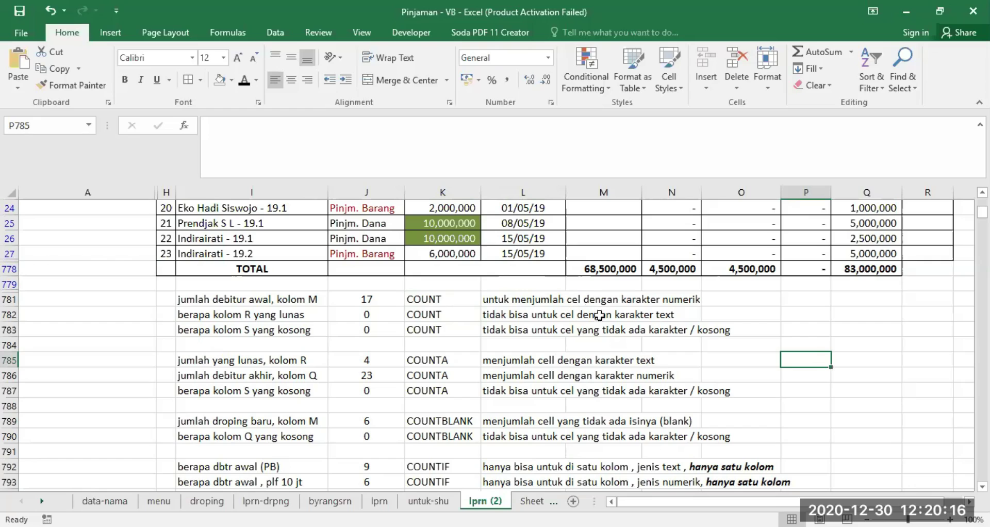
{"action": "left_click", "coordinate": [495, 299]}
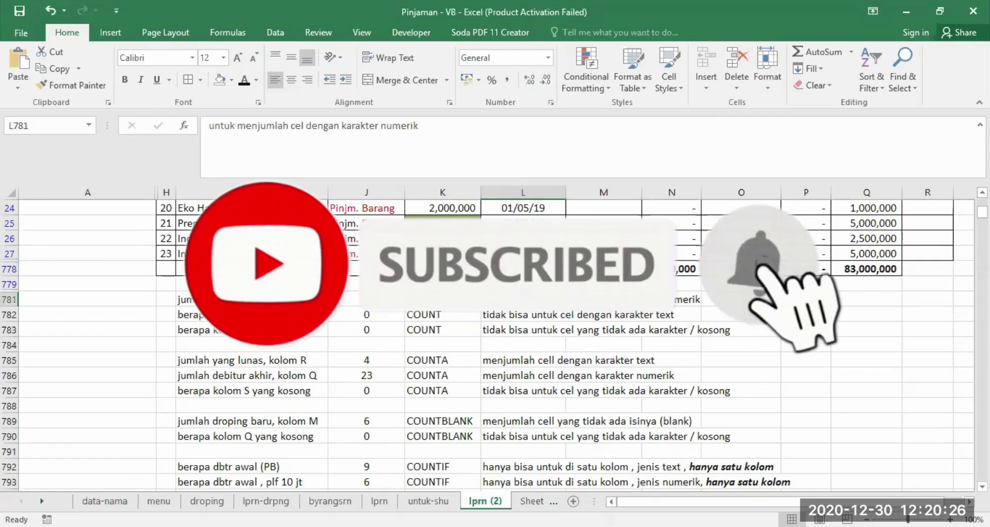
Compare the "jumlah debitur awal, kolom M" question with the filled and empty cells of the opening balance column
{"action": "left_click", "coordinate": [201, 299]}
{"action": "scroll", "coordinate": [592, 322], "scroll_direction": "up", "scroll_amount": 10}
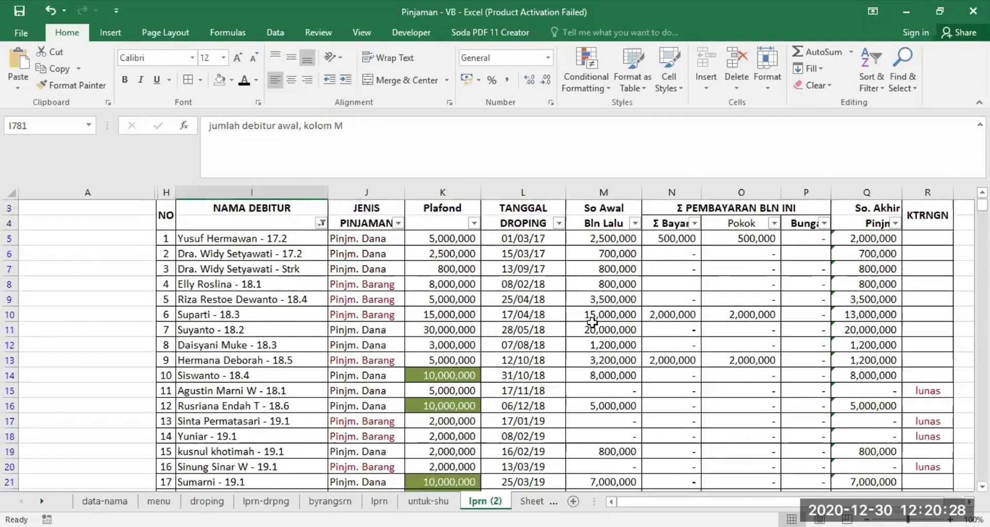
{"action": "left_click", "coordinate": [603, 266]}
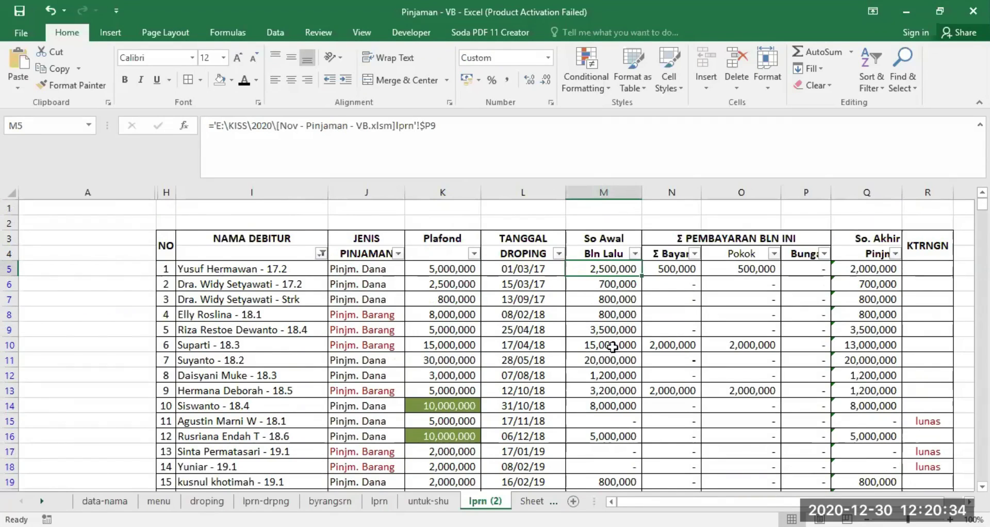
{"action": "scroll", "coordinate": [615, 345], "scroll_direction": "down", "scroll_amount": 3}
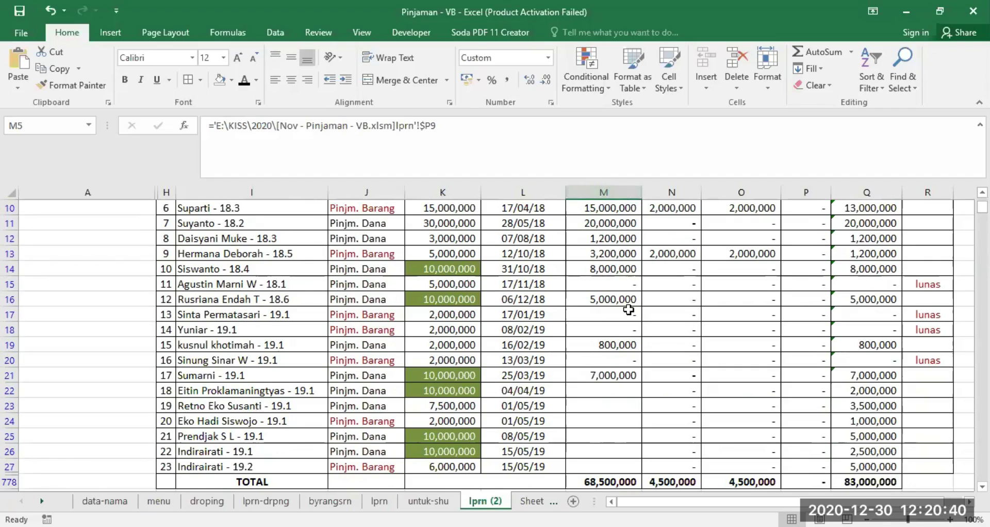
{"action": "left_click", "coordinate": [608, 390]}
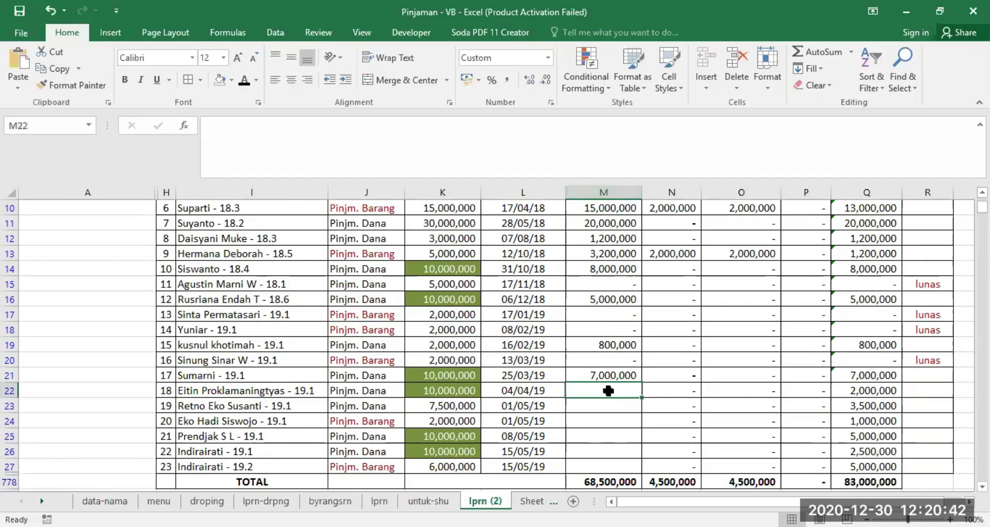
{"action": "left_click", "coordinate": [601, 405]}
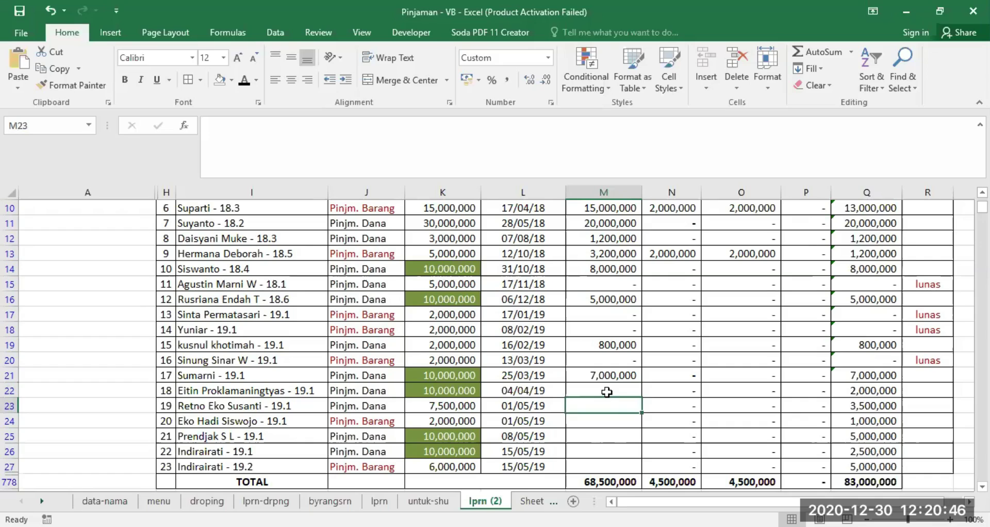
{"action": "left_click", "coordinate": [610, 389]}
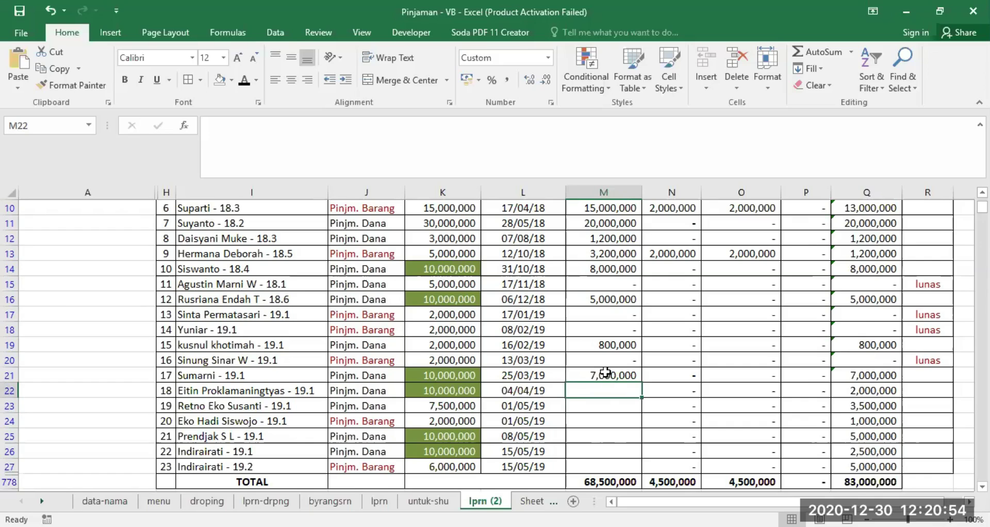
{"action": "scroll", "coordinate": [605, 373], "scroll_direction": "down", "scroll_amount": 3}
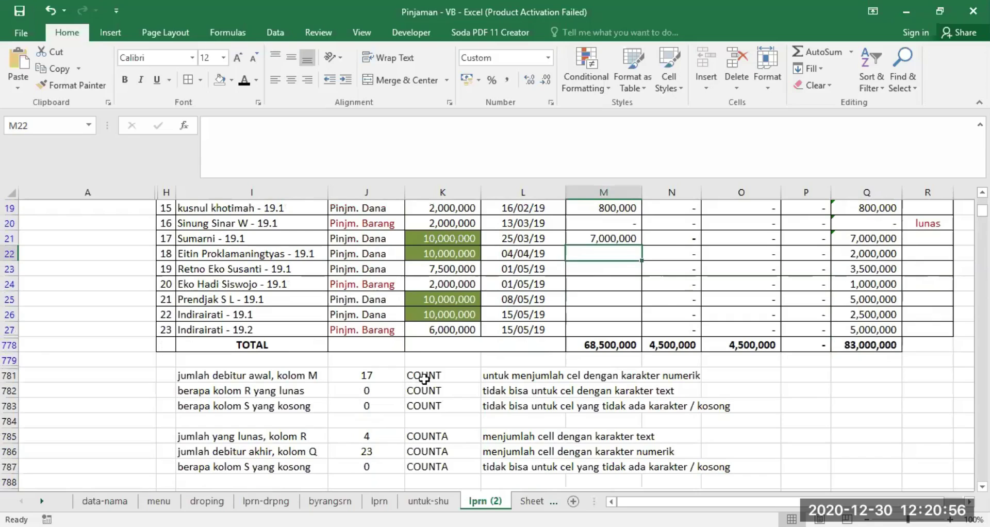
Examine the COUNT formula for the initial debtors in J781 and check the range's first and last cells, M5 and M27
{"action": "left_click", "coordinate": [361, 373]}
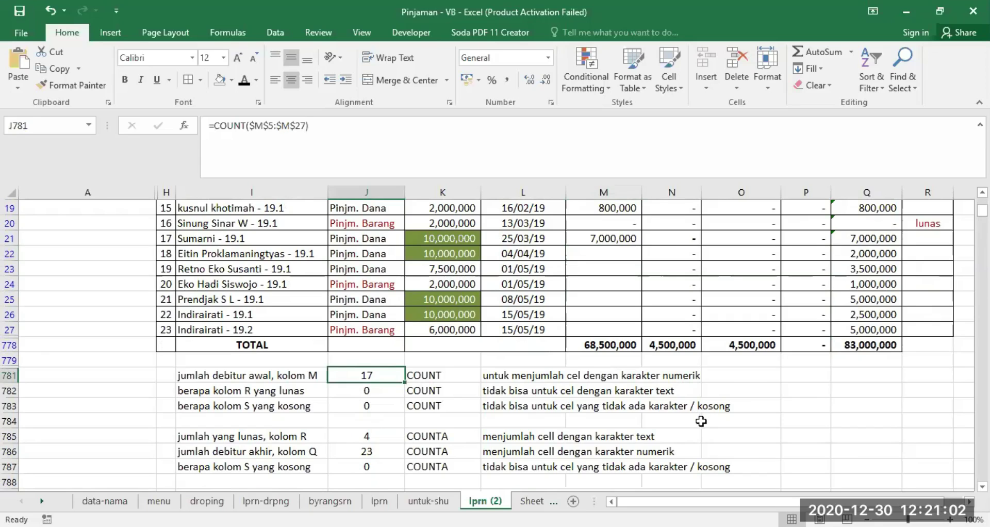
{"action": "scroll", "coordinate": [702, 422], "scroll_direction": "up", "scroll_amount": 2, "text": "ctrl"}
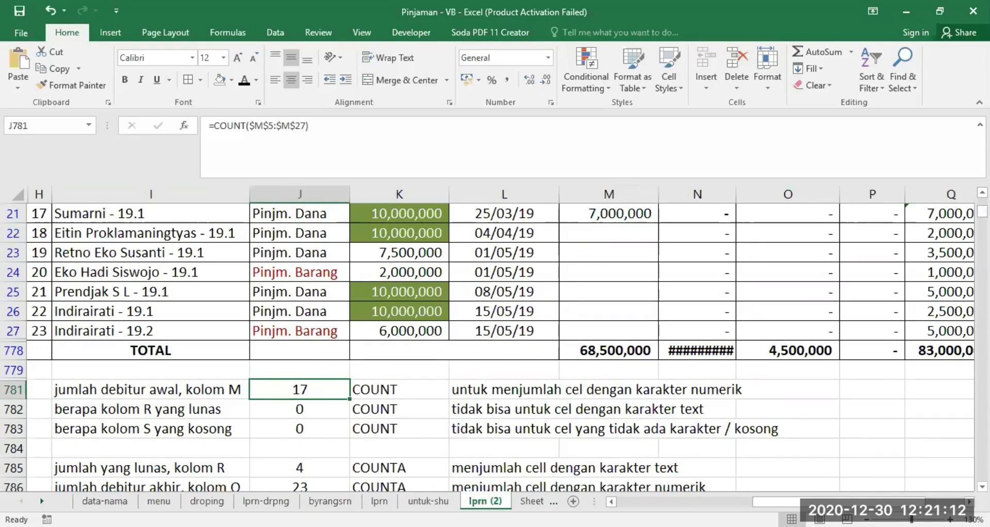
{"action": "scroll", "coordinate": [601, 248], "scroll_direction": "up", "scroll_amount": 7}
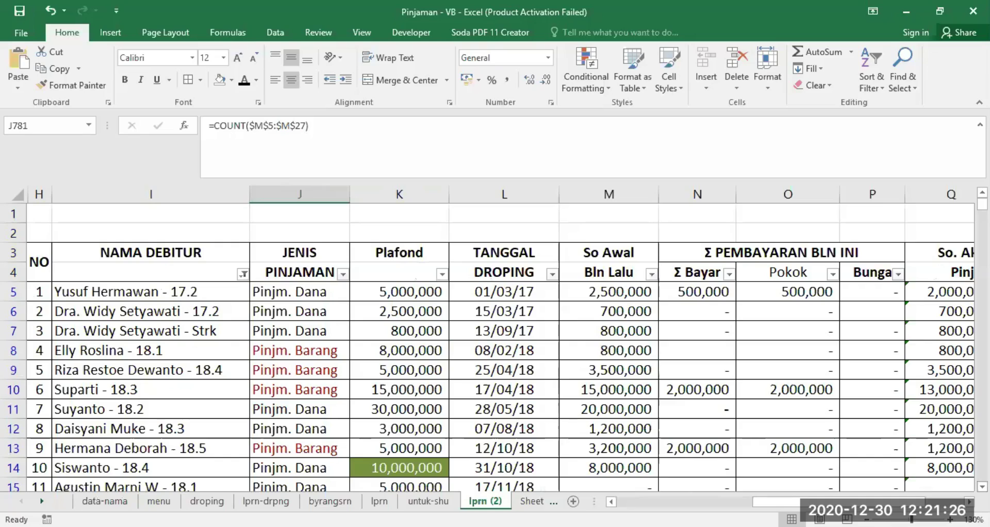
{"action": "scroll", "coordinate": [616, 322], "scroll_direction": "down", "scroll_amount": 7}
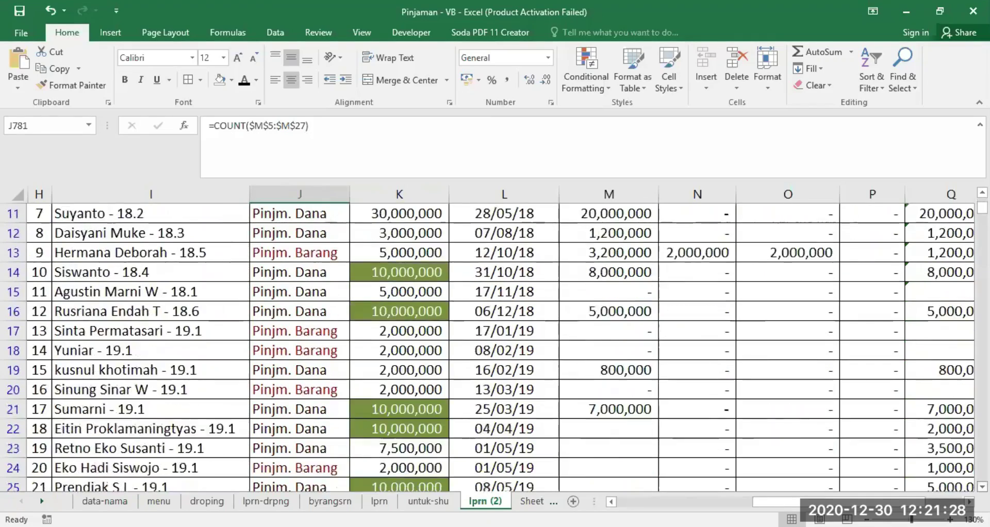
{"action": "left_click", "coordinate": [615, 323]}
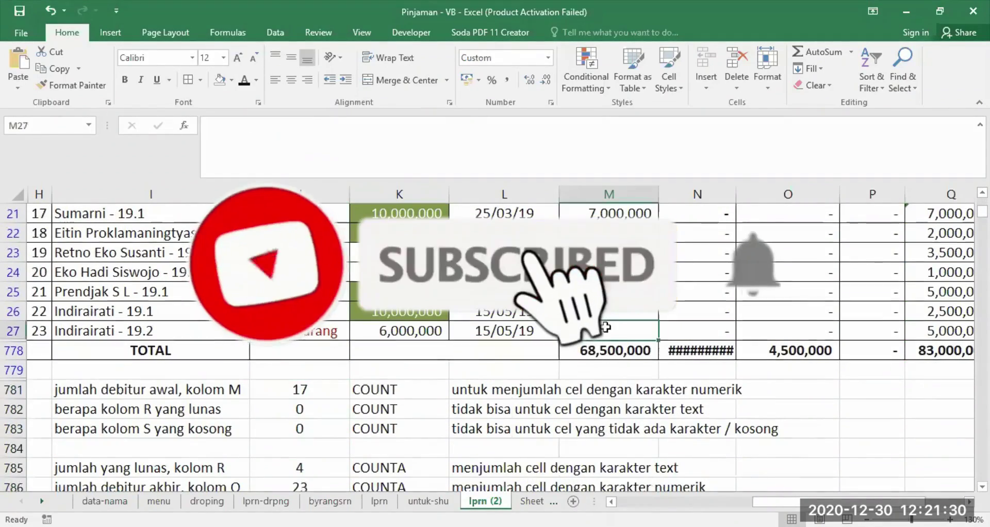
{"action": "left_click", "coordinate": [294, 387]}
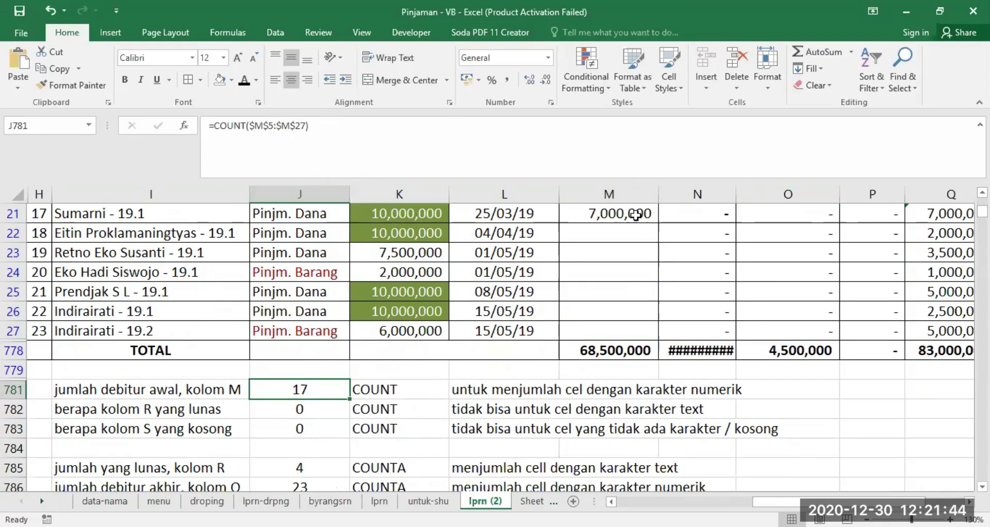
{"action": "scroll", "coordinate": [664, 225], "scroll_direction": "up", "scroll_amount": 7}
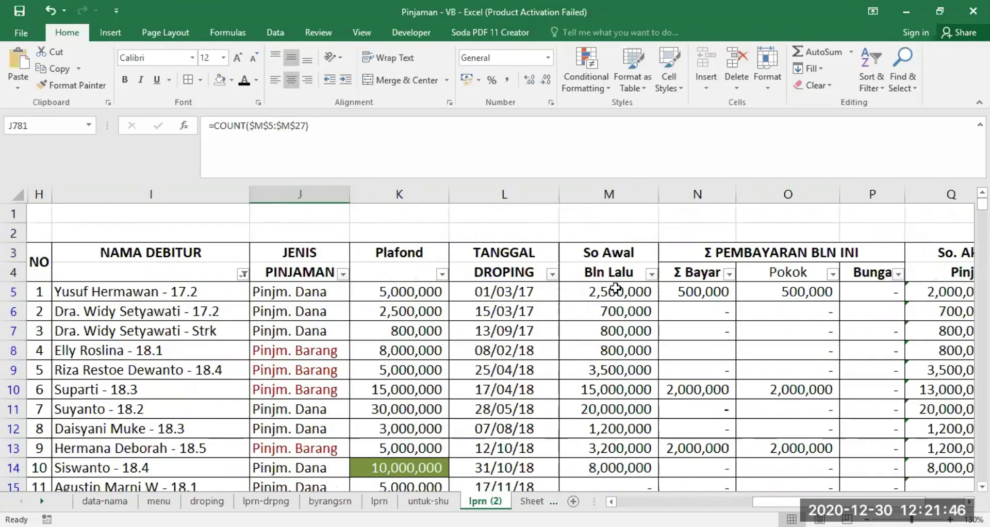
{"action": "left_click", "coordinate": [616, 288]}
{"action": "scroll", "coordinate": [603, 303], "scroll_direction": "down", "scroll_amount": 8}
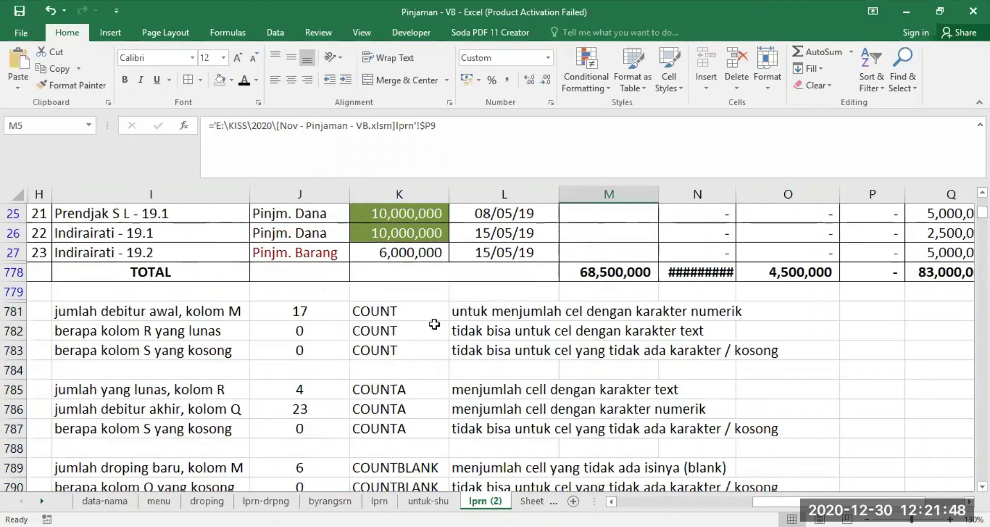
{"action": "left_click", "coordinate": [310, 313]}
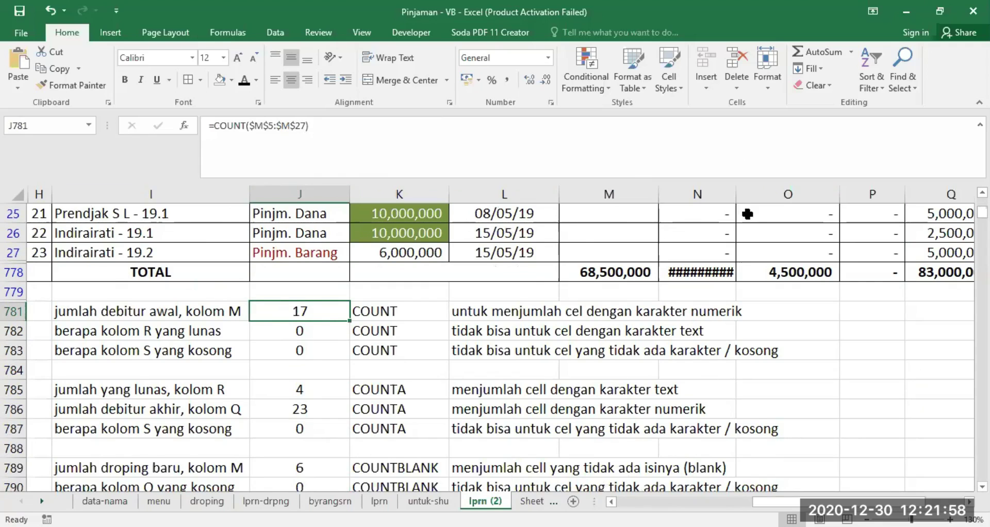
Widen column N to fit its contents
{"action": "double_click", "coordinate": [732, 192]}
Check the debtor numbering in column H against the empty opening balance cells M22 to M27
{"action": "scroll", "coordinate": [685, 298], "scroll_direction": "up", "scroll_amount": 8}
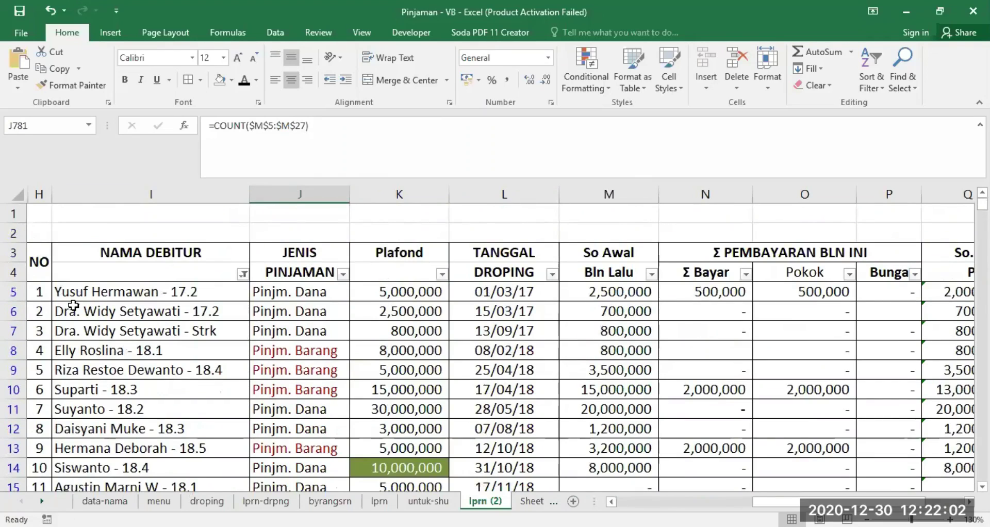
{"action": "scroll", "coordinate": [66, 397], "scroll_direction": "down", "scroll_amount": 6}
{"action": "left_click", "coordinate": [44, 368]}
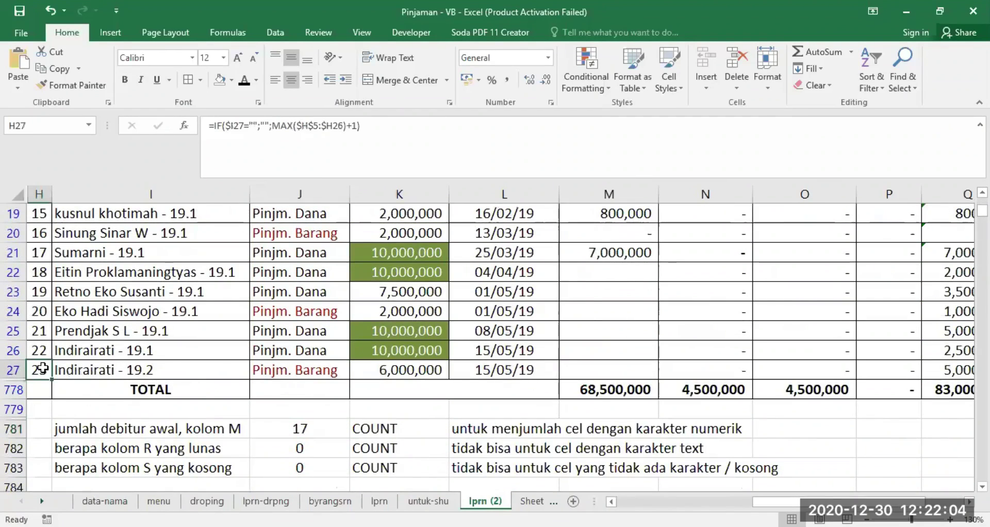
{"action": "left_click", "coordinate": [601, 273]}
{"action": "left_click", "coordinate": [601, 291]}
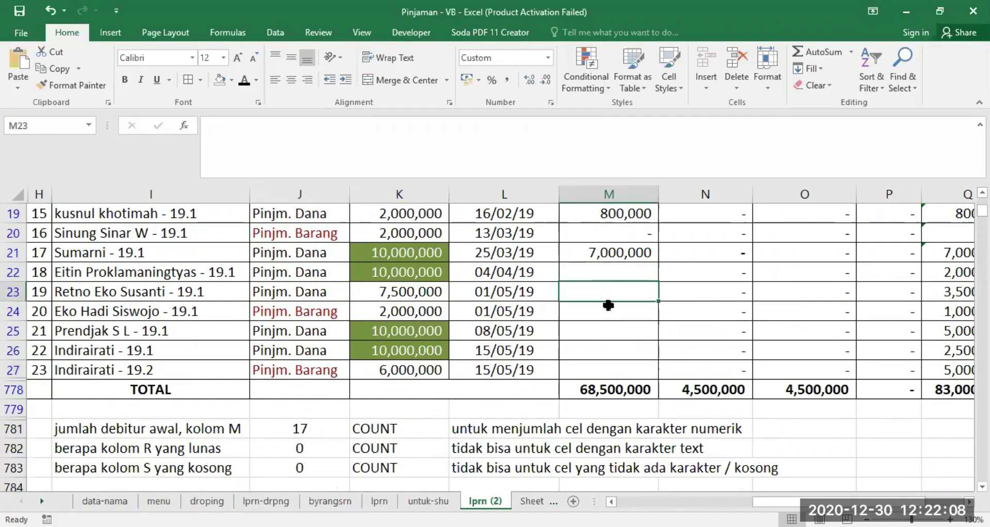
{"action": "left_click", "coordinate": [601, 312]}
{"action": "left_click", "coordinate": [602, 330]}
{"action": "left_click", "coordinate": [601, 350]}
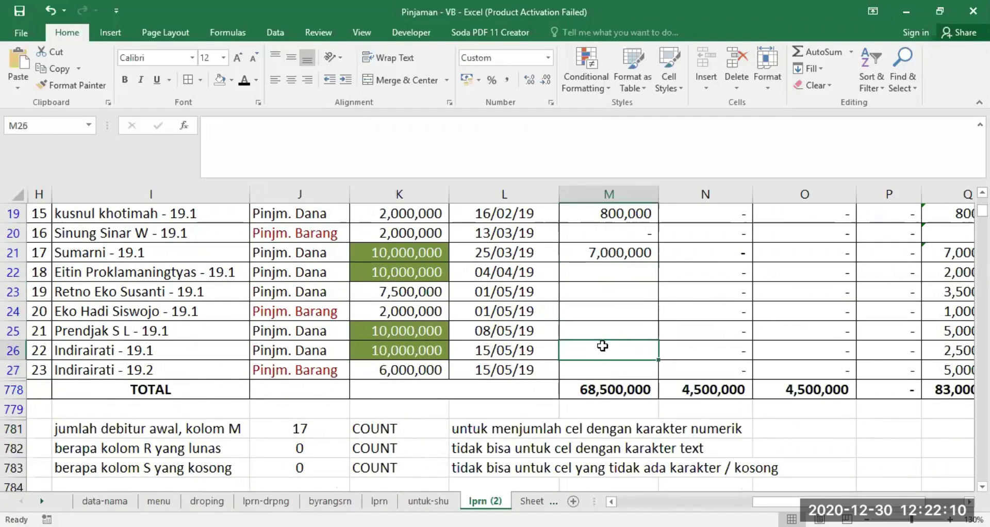
{"action": "left_click", "coordinate": [598, 371]}
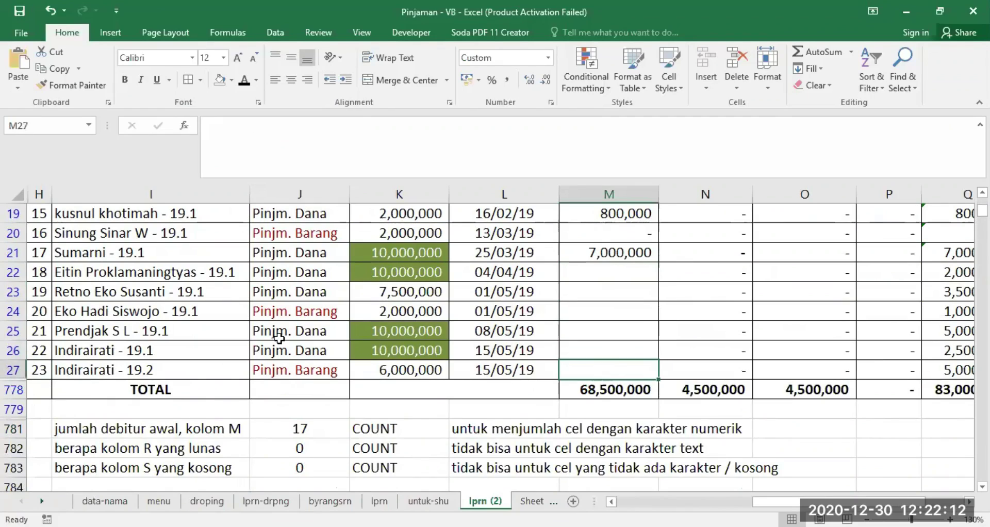
Check the initial debtor COUNT formula in J781 against the explanatory note in L782 and the entries of column M
{"action": "left_click", "coordinate": [301, 429]}
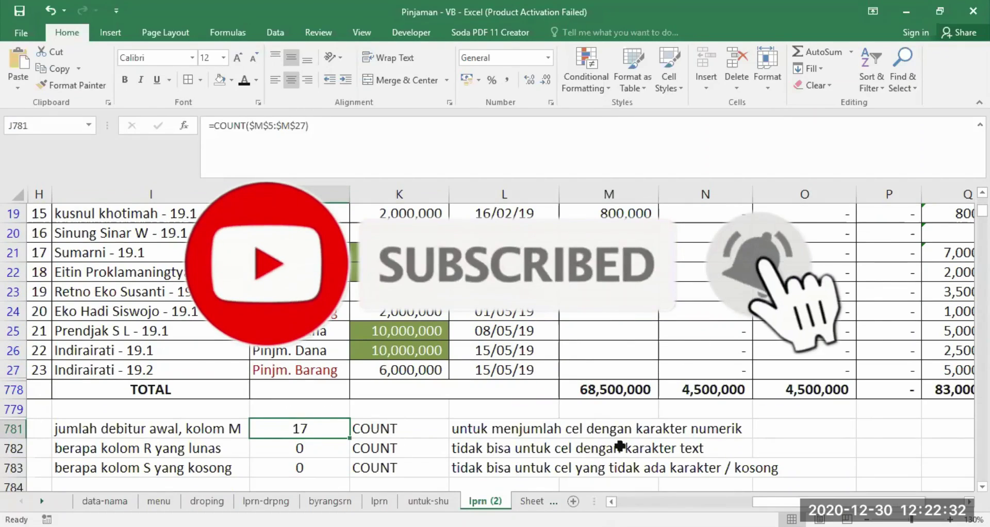
{"action": "left_click", "coordinate": [464, 446]}
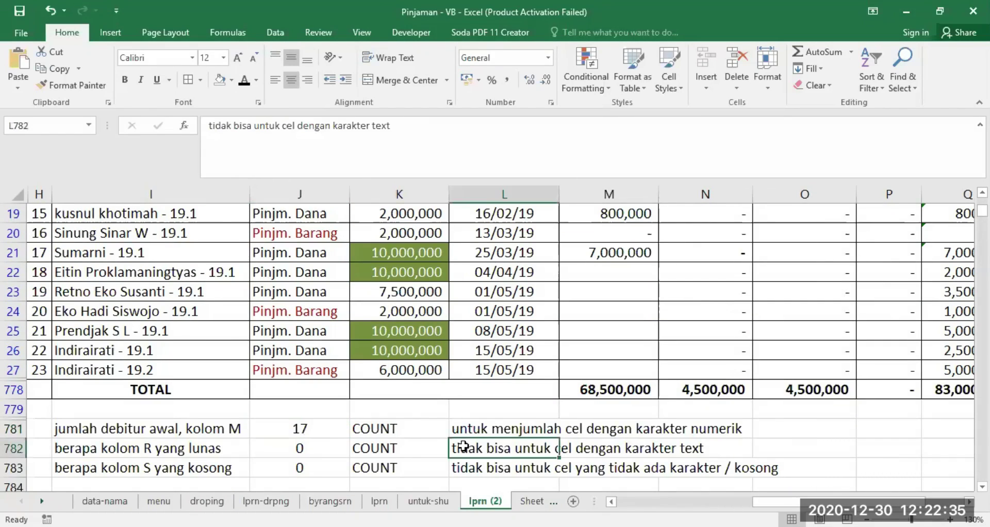
{"action": "left_click", "coordinate": [308, 427]}
{"action": "left_click", "coordinate": [592, 197]}
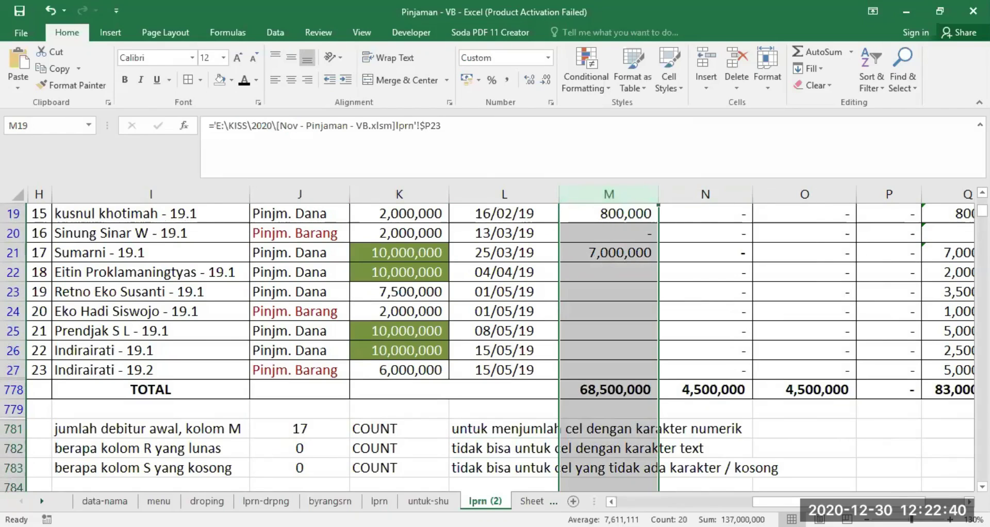
Look over the "lunas" entries in the KTRNGN column R of the loan table
{"action": "scroll", "coordinate": [886, 412], "scroll_direction": "right", "scroll_amount": 2}
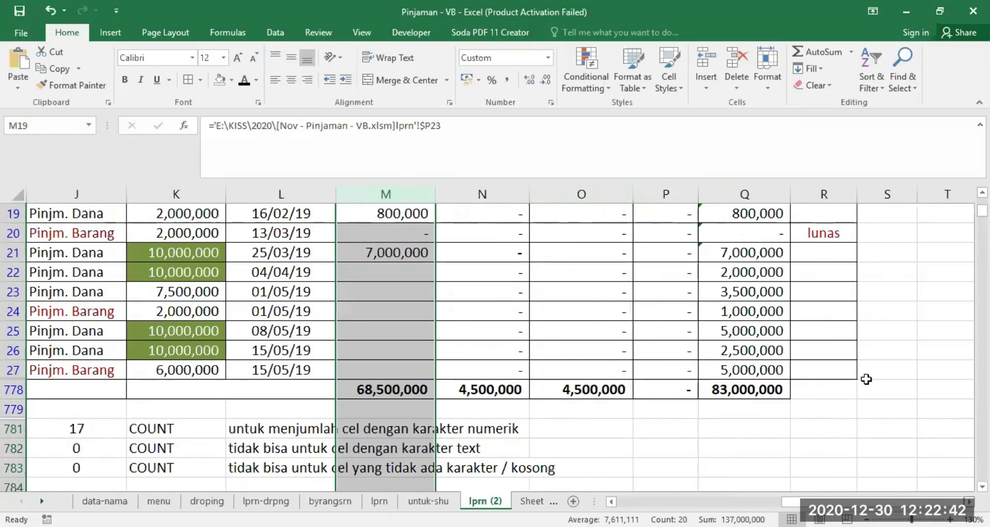
{"action": "scroll", "coordinate": [831, 204], "scroll_direction": "up", "scroll_amount": 1}
{"action": "scroll", "coordinate": [831, 204], "scroll_direction": "up", "scroll_amount": 4}
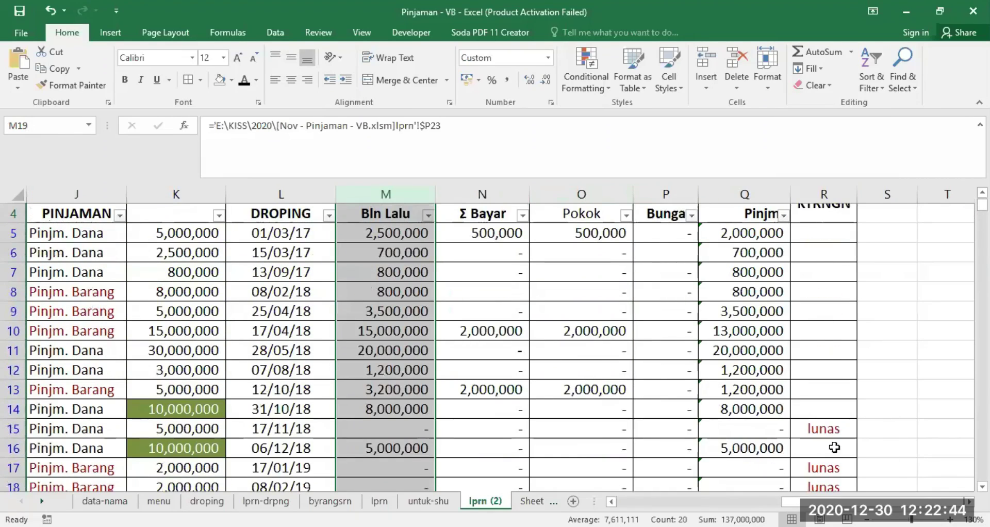
{"action": "scroll", "coordinate": [816, 335], "scroll_direction": "down", "scroll_amount": 3}
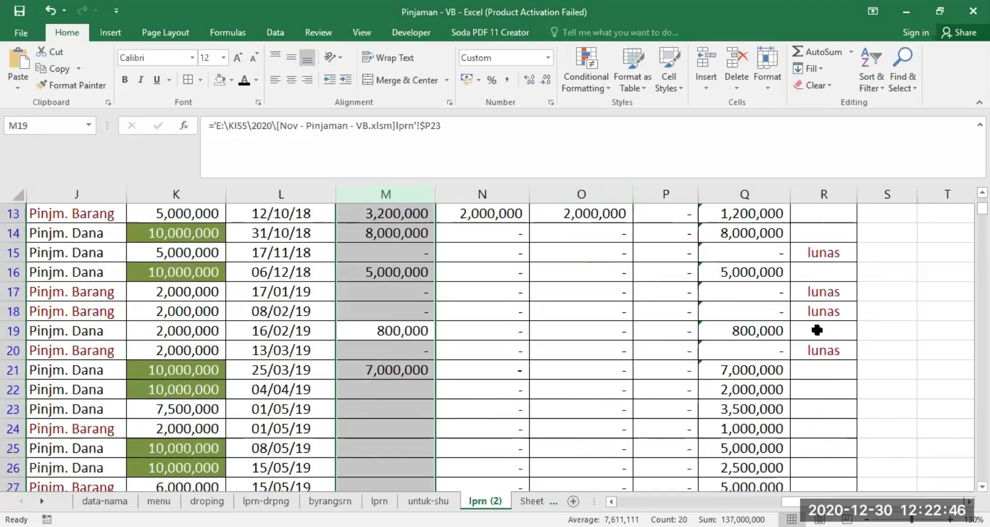
{"action": "scroll", "coordinate": [545, 370], "scroll_direction": "down", "scroll_amount": 2}
{"action": "scroll", "coordinate": [545, 370], "scroll_direction": "down", "scroll_amount": 3}
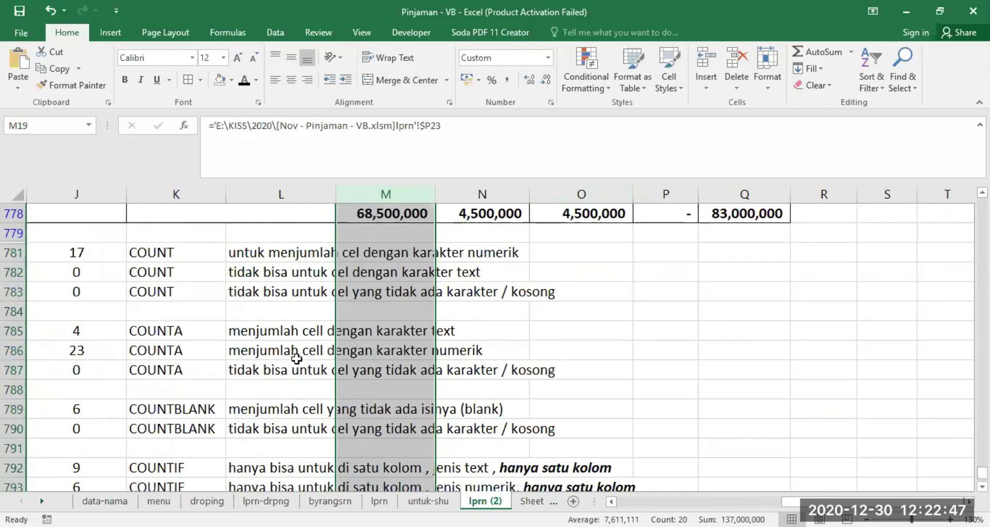
Examine the COUNT formula in J782 for "berapa kolom R yang lunas" and its range R5 to R27
{"action": "left_click", "coordinate": [116, 276]}
{"action": "left_click", "coordinate": [612, 501]}
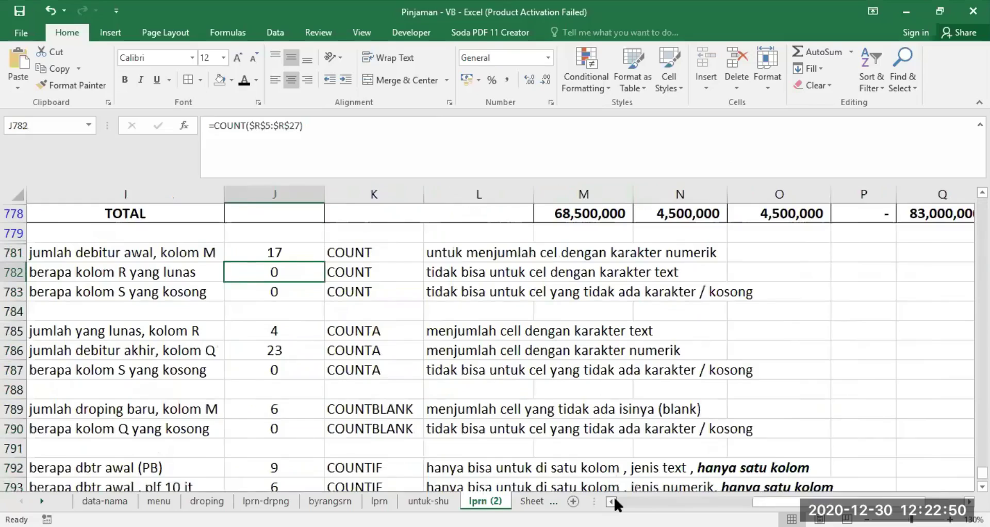
{"action": "left_click", "coordinate": [611, 501]}
{"action": "left_click", "coordinate": [611, 500]}
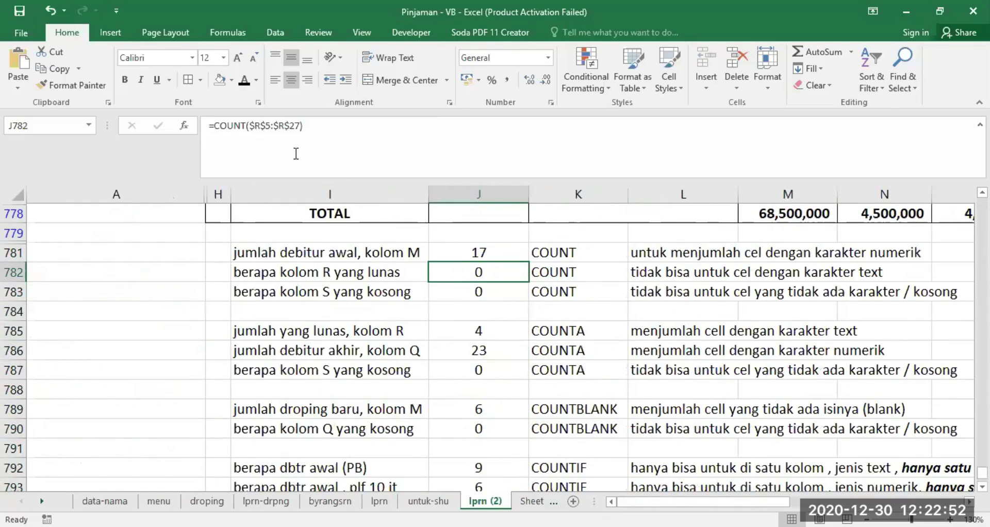
{"action": "left_click_drag", "start_coordinate": [213, 125], "coordinate": [312, 126]}
{"action": "left_click", "coordinate": [313, 126]}
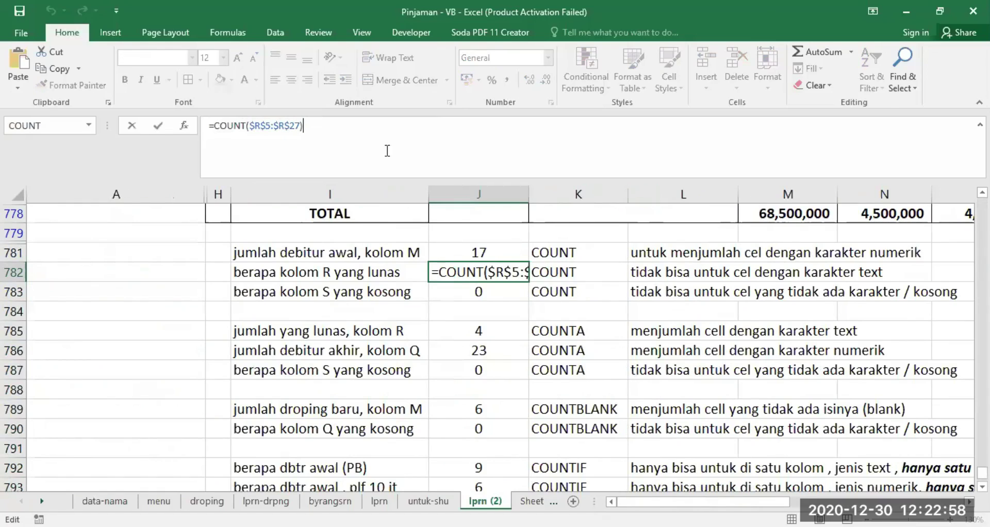
{"action": "key", "text": "Return"}
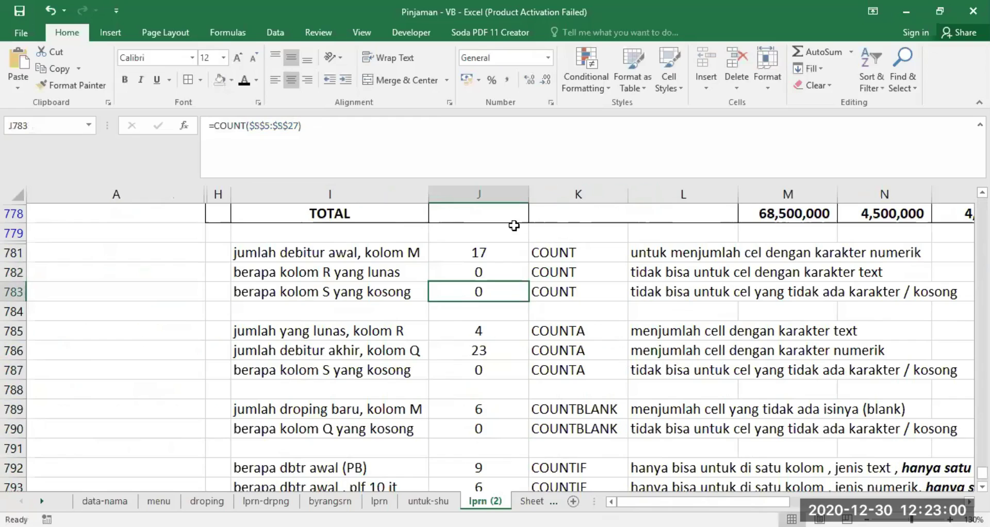
{"action": "left_click", "coordinate": [477, 274]}
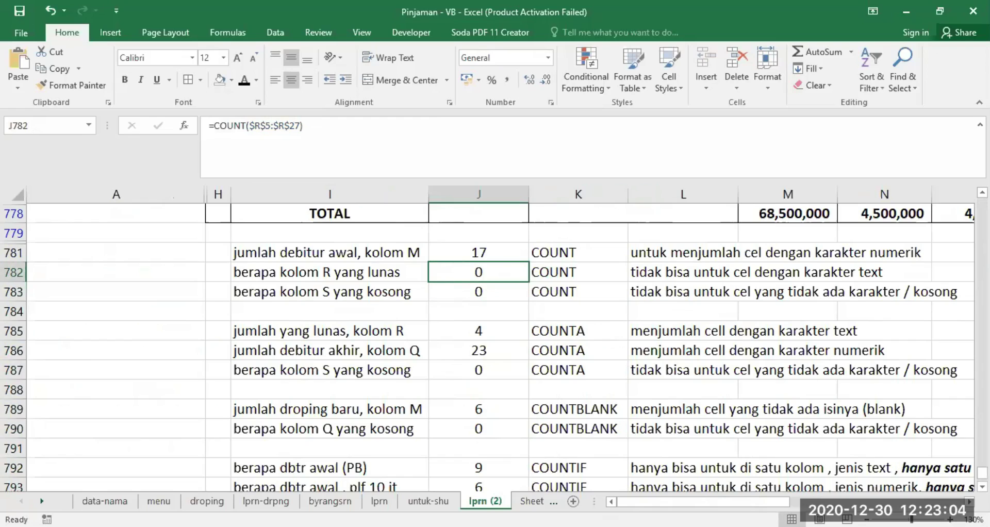
Compare the text entries and empty cells of the KTRNGN column R across rows 5 to 27
{"action": "left_click", "coordinate": [969, 501]}
{"action": "left_click", "coordinate": [970, 502]}
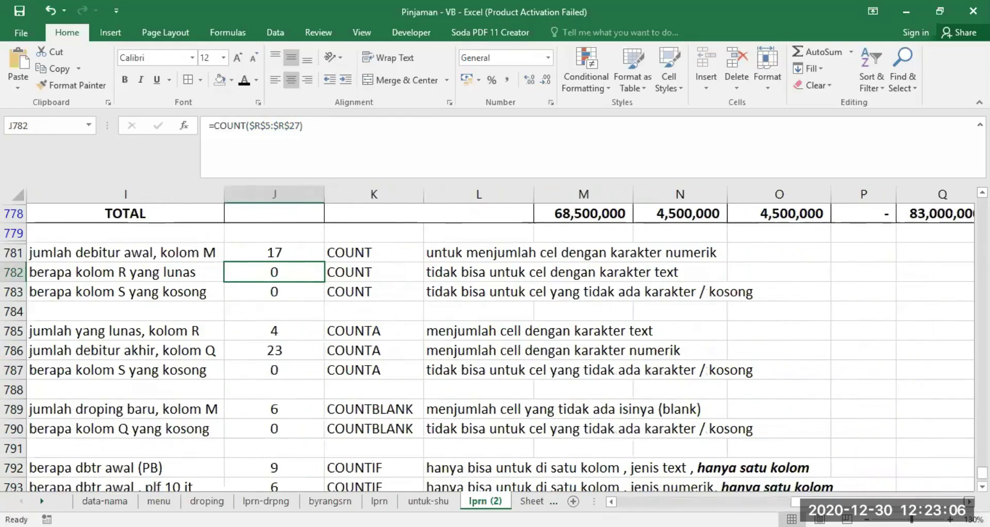
{"action": "left_click", "coordinate": [970, 502]}
{"action": "left_click", "coordinate": [970, 502]}
{"action": "scroll", "coordinate": [811, 383], "scroll_direction": "up", "scroll_amount": 6}
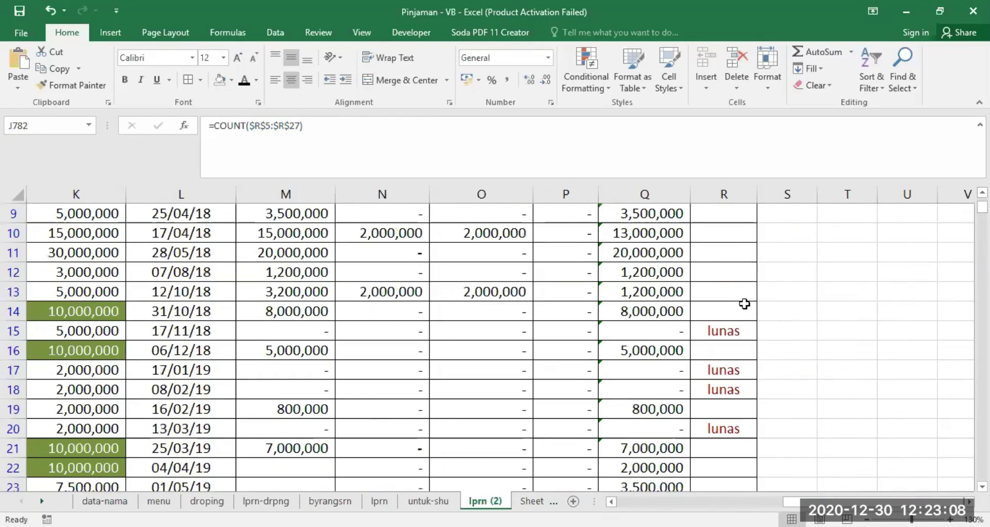
{"action": "scroll", "coordinate": [779, 307], "scroll_direction": "up", "scroll_amount": 2}
{"action": "scroll", "coordinate": [779, 306], "scroll_direction": "down", "scroll_amount": 4}
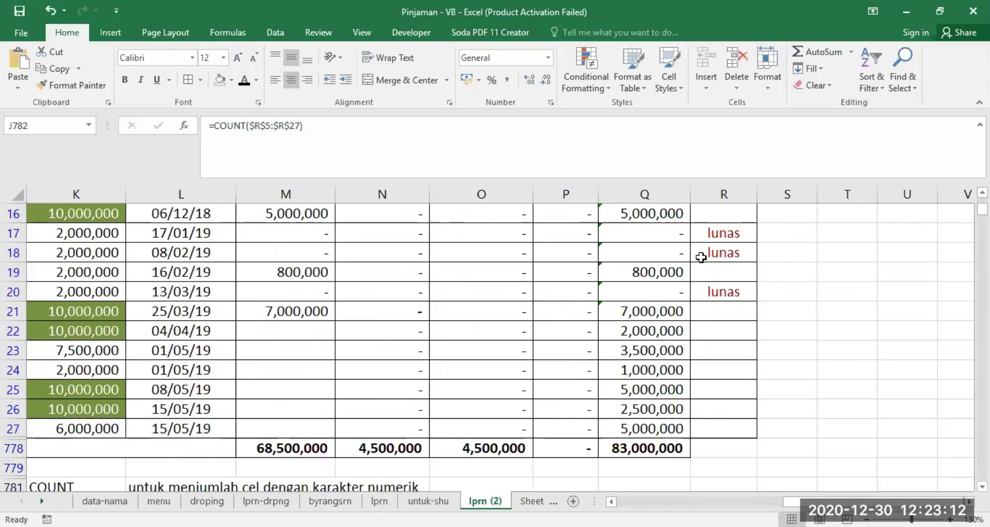
{"action": "scroll", "coordinate": [700, 257], "scroll_direction": "up", "scroll_amount": 2}
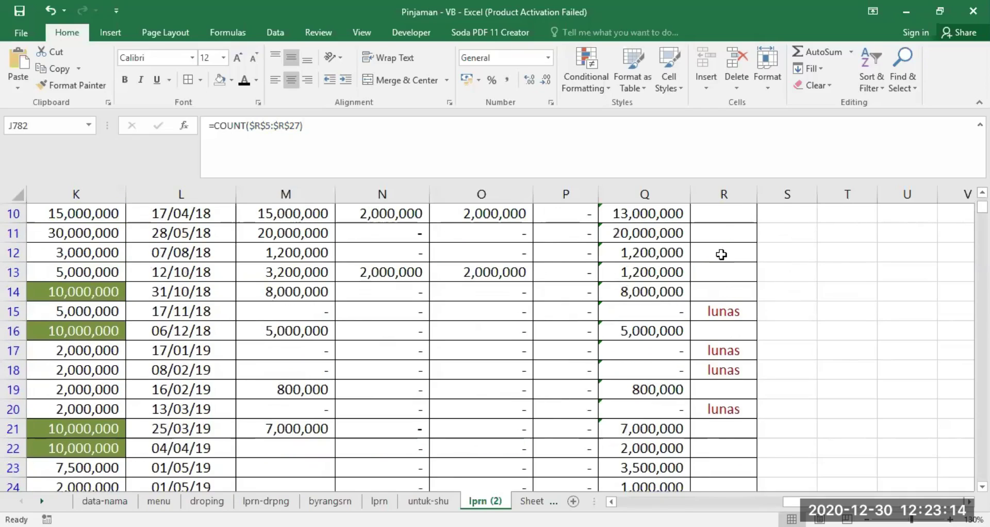
{"action": "left_click", "coordinate": [723, 272]}
{"action": "scroll", "coordinate": [724, 278], "scroll_direction": "up", "scroll_amount": 3}
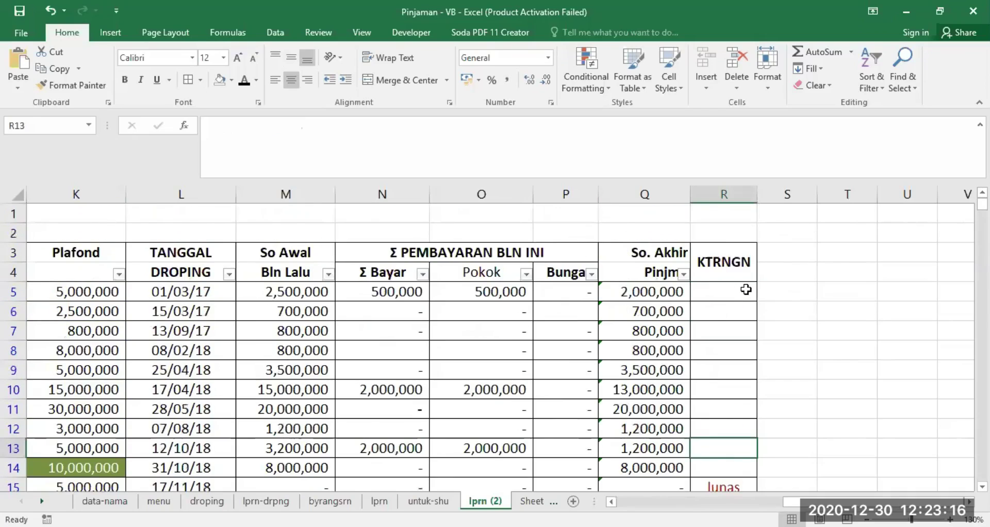
{"action": "scroll", "coordinate": [746, 289], "scroll_direction": "down", "scroll_amount": 4}
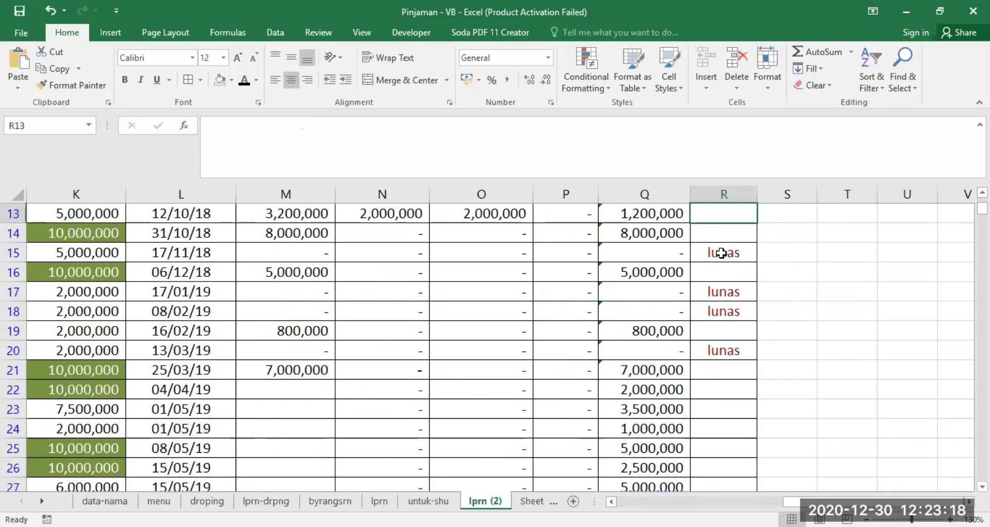
{"action": "scroll", "coordinate": [722, 251], "scroll_direction": "down", "scroll_amount": 6}
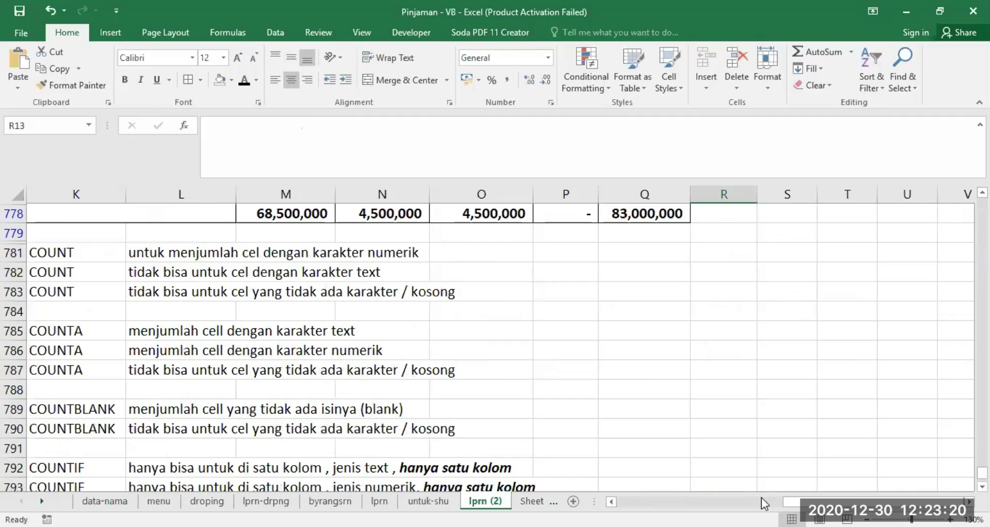
Recheck the COUNT formula for column R in J782 beside its note about text characters
{"action": "left_click", "coordinate": [612, 499]}
{"action": "left_click", "coordinate": [612, 499]}
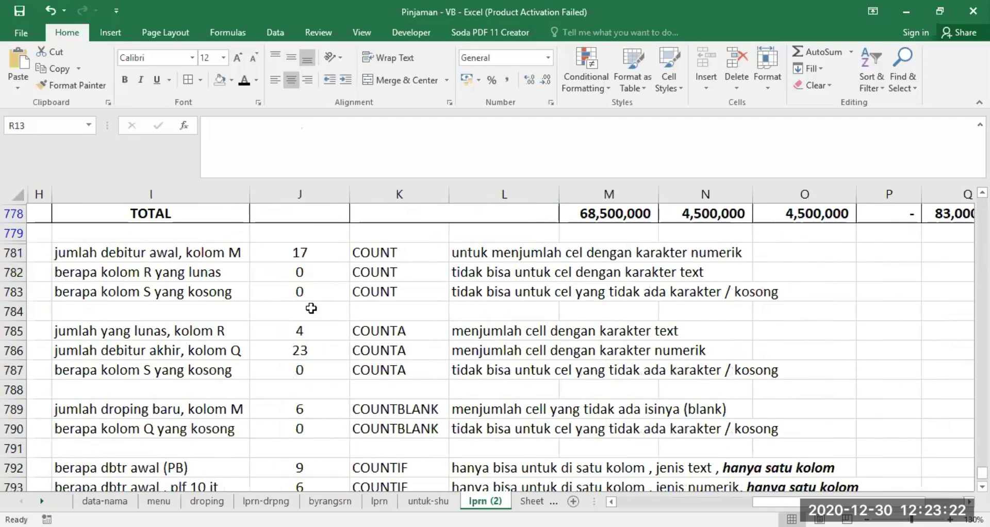
{"action": "left_click", "coordinate": [297, 271]}
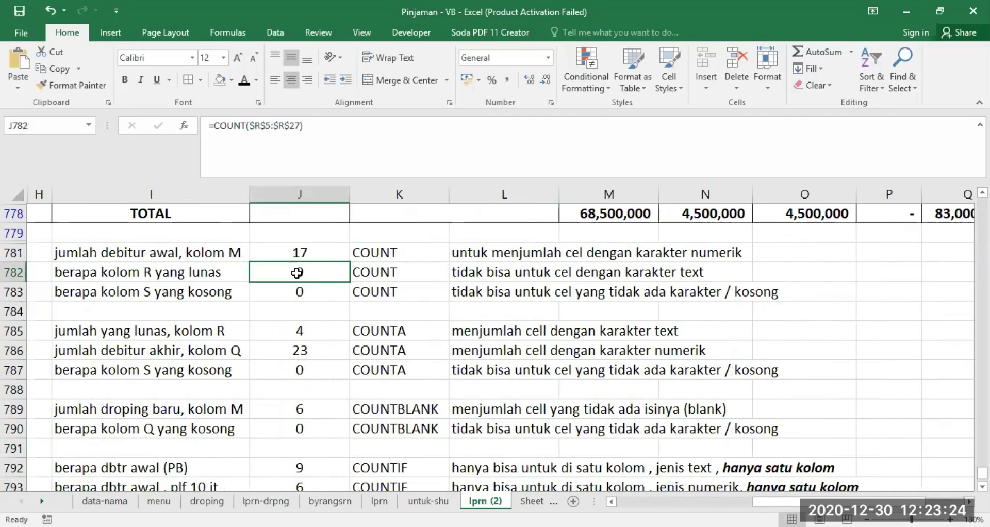
Format the word "numerik" in the L781 note as bold italic
{"action": "left_click", "coordinate": [506, 252]}
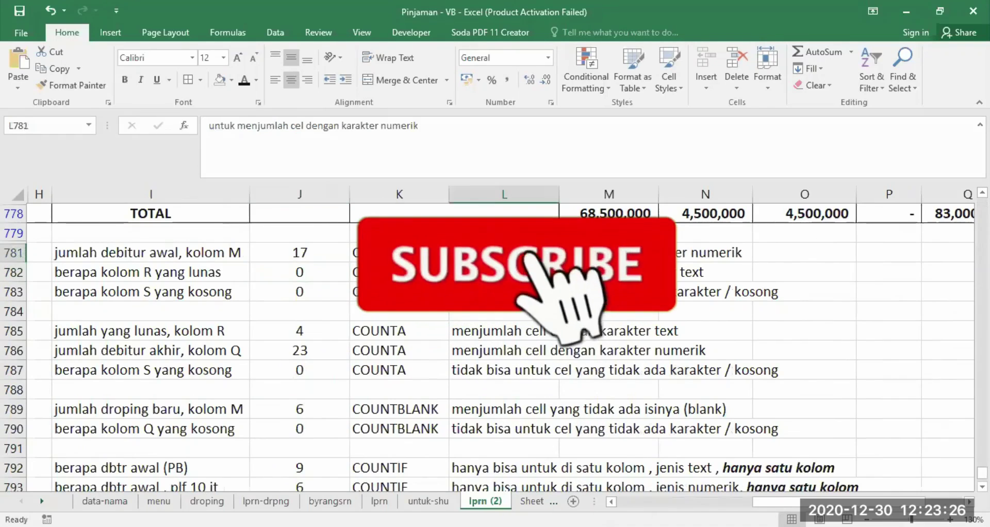
{"action": "double_click", "coordinate": [405, 127]}
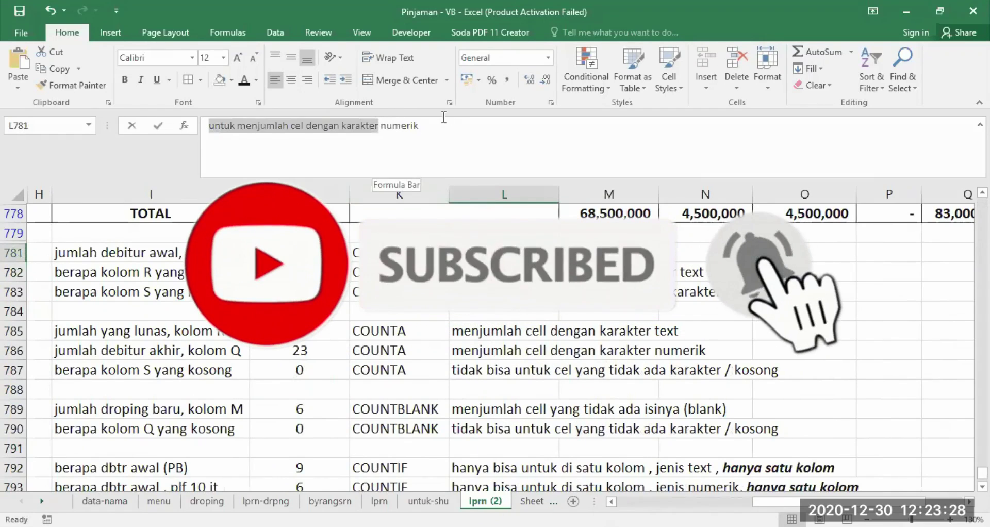
{"action": "left_click", "coordinate": [140, 80]}
{"action": "left_click", "coordinate": [127, 79]}
{"action": "key", "text": "Return"}
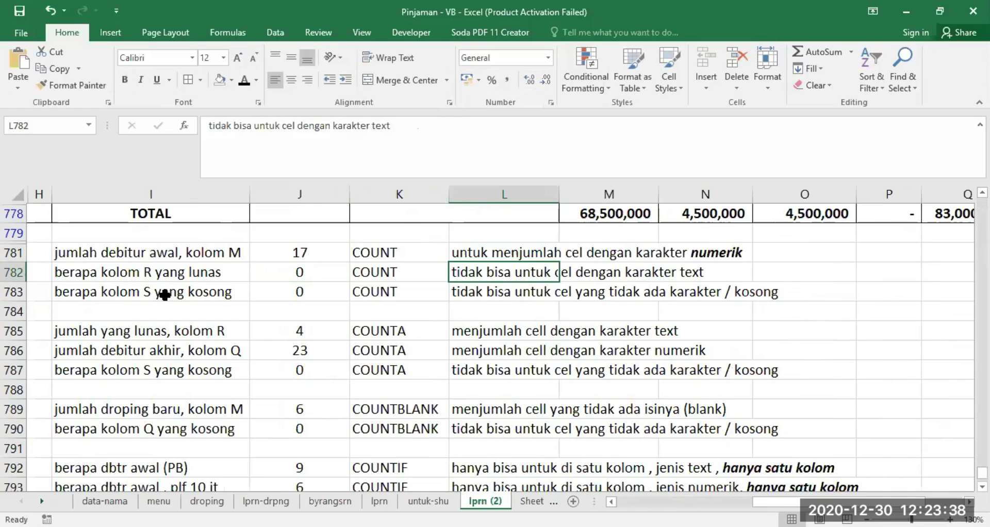
Inspect column S beside the loan table and examine its COUNT formula in J783 for "berapa kolom S yang kosong"
{"action": "scroll", "coordinate": [696, 291], "scroll_direction": "up", "scroll_amount": 4}
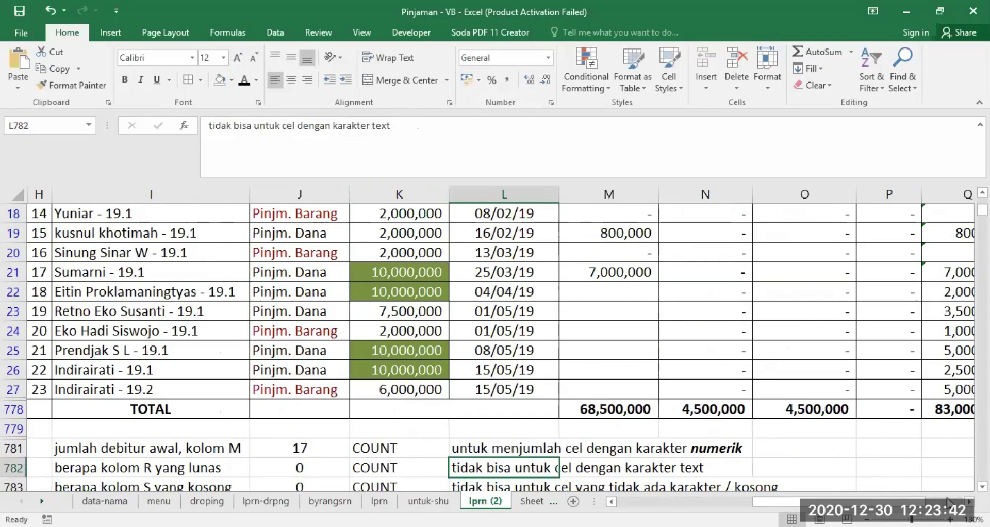
{"action": "scroll", "coordinate": [824, 341], "scroll_direction": "right", "scroll_amount": 4}
{"action": "scroll", "coordinate": [729, 262], "scroll_direction": "up", "scroll_amount": 6}
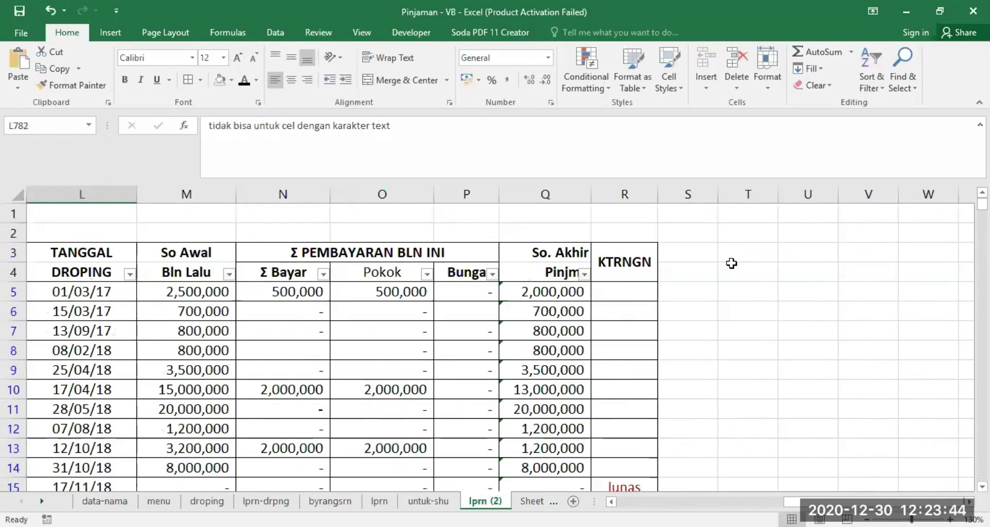
{"action": "left_click", "coordinate": [688, 193]}
{"action": "scroll", "coordinate": [752, 308], "scroll_direction": "down", "scroll_amount": 10}
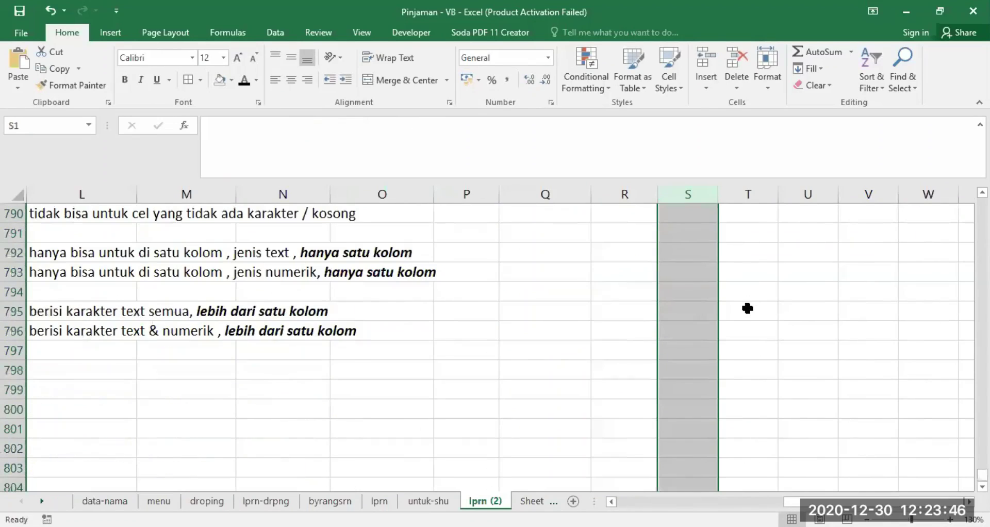
{"action": "scroll", "coordinate": [878, 503], "scroll_direction": "left", "scroll_amount": 4}
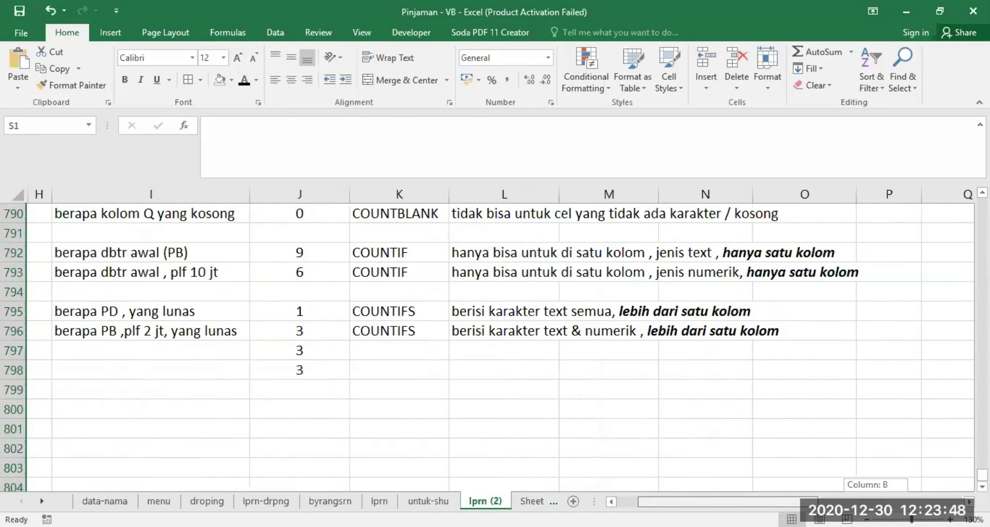
{"action": "scroll", "coordinate": [218, 275], "scroll_direction": "up", "scroll_amount": 3}
{"action": "left_click", "coordinate": [303, 309]}
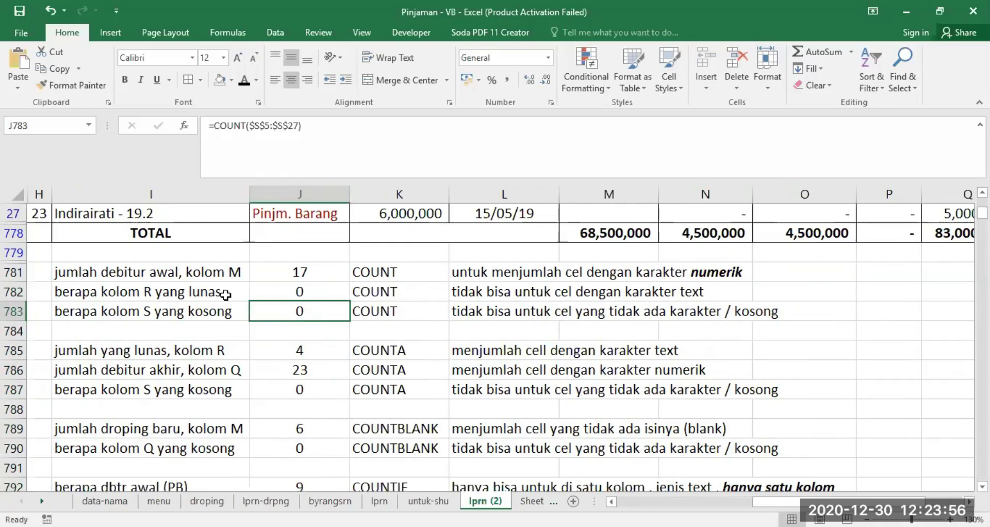
Review the COUNT, COUNTA and COUNTBLANK example rows from K781 down against the loan table's columns
{"action": "left_click", "coordinate": [378, 268]}
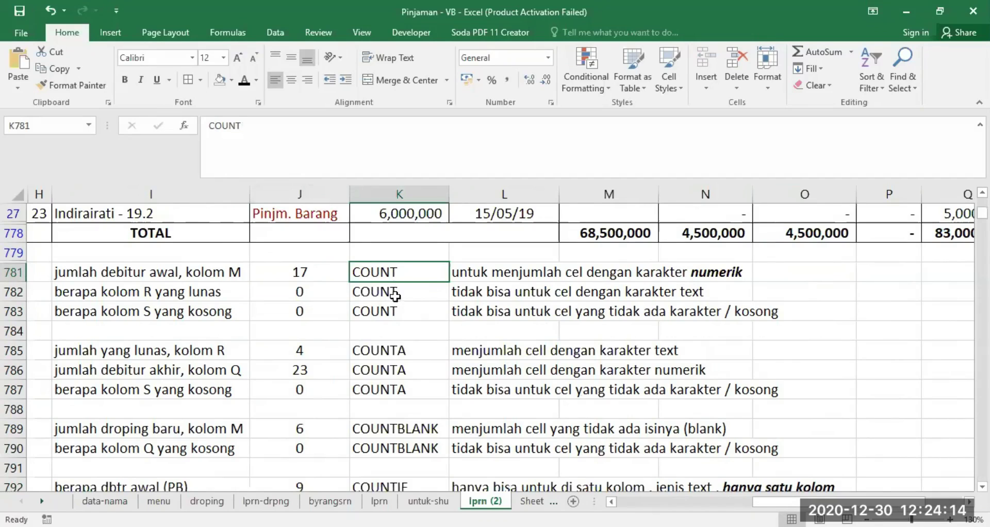
{"action": "scroll", "coordinate": [400, 382], "scroll_direction": "down", "scroll_amount": 1}
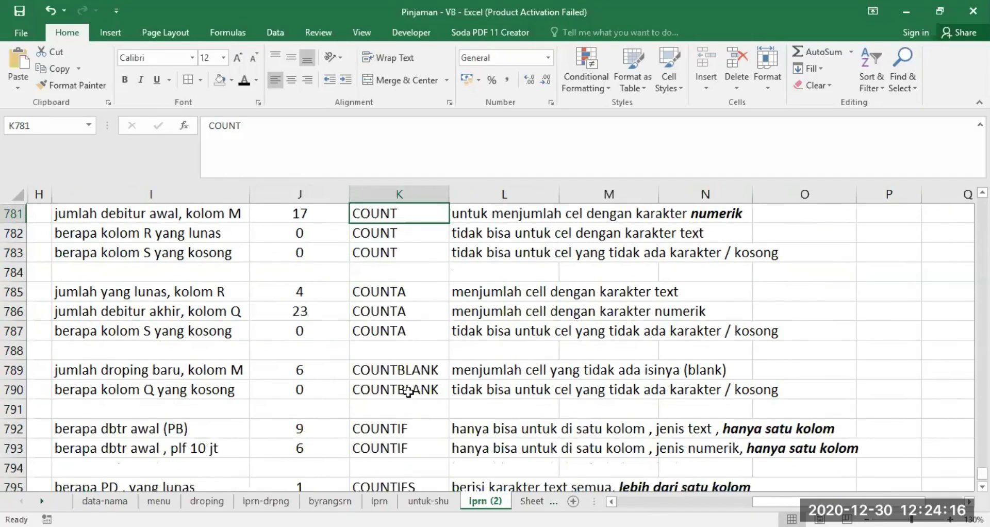
{"action": "scroll", "coordinate": [408, 392], "scroll_direction": "up", "scroll_amount": 2}
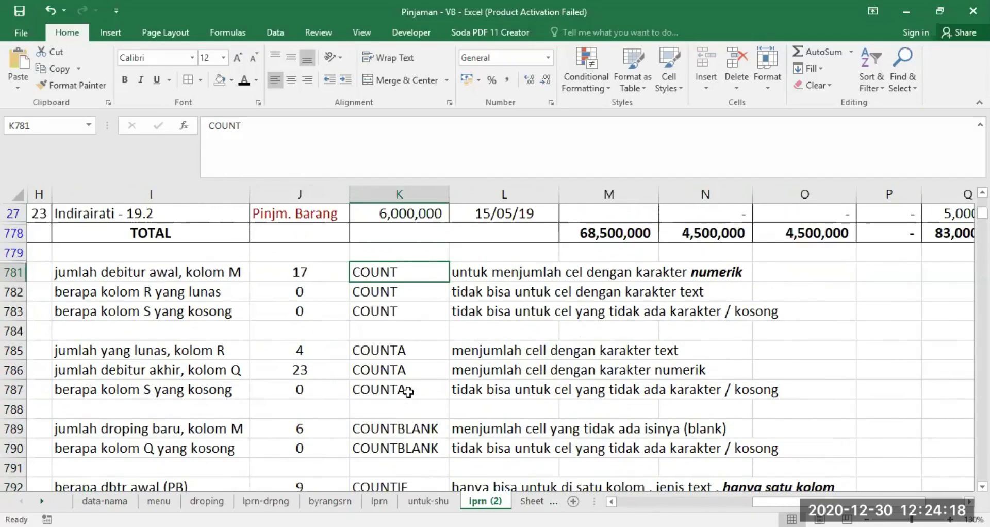
{"action": "scroll", "coordinate": [485, 348], "scroll_direction": "up", "scroll_amount": 5}
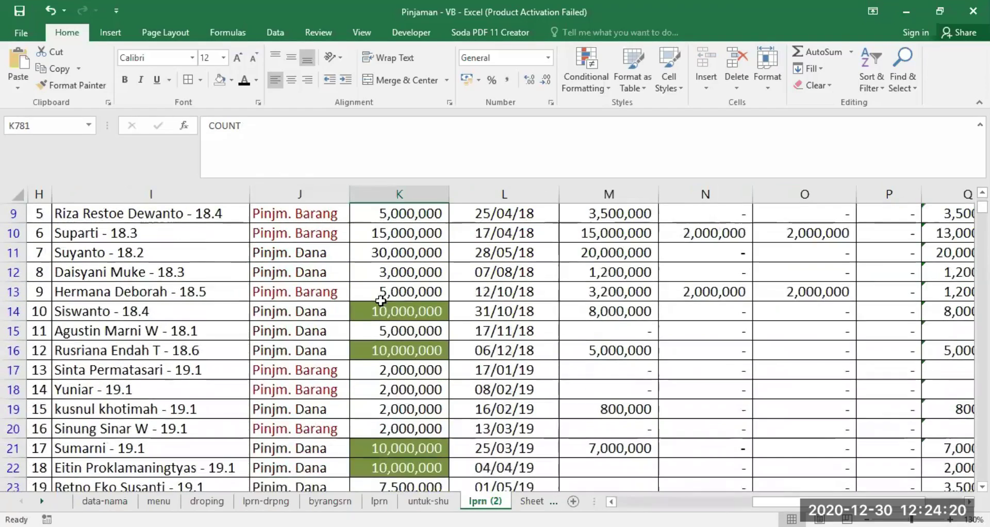
{"action": "scroll", "coordinate": [508, 369], "scroll_direction": "up", "scroll_amount": 3}
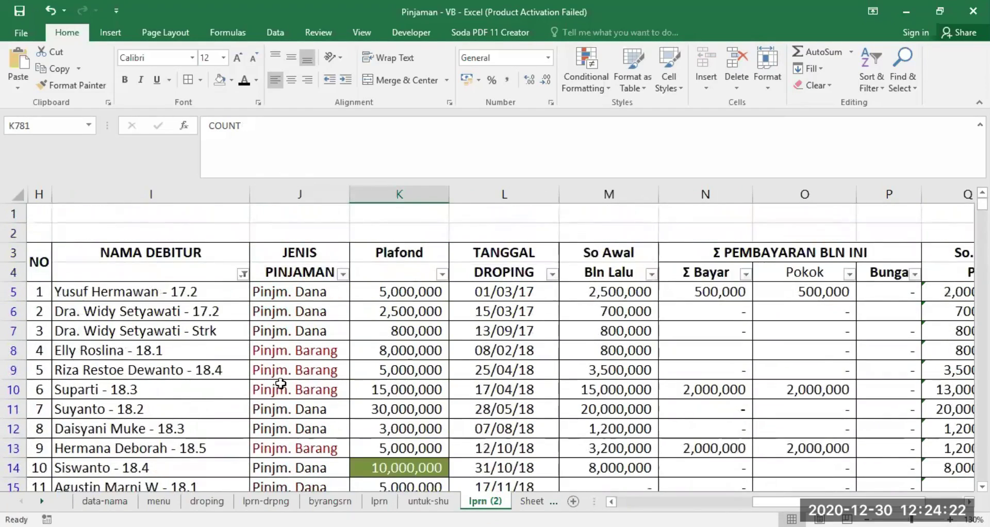
{"action": "scroll", "coordinate": [525, 334], "scroll_direction": "down", "scroll_amount": 8}
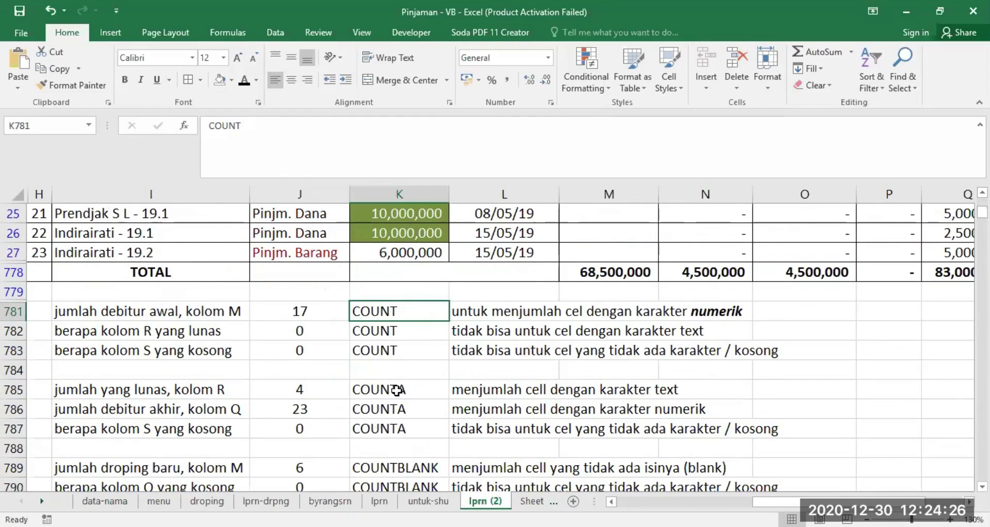
Format the word "text" in the L785 COUNTA note as bold italic
{"action": "left_click_drag", "start_coordinate": [470, 390], "coordinate": [481, 410]}
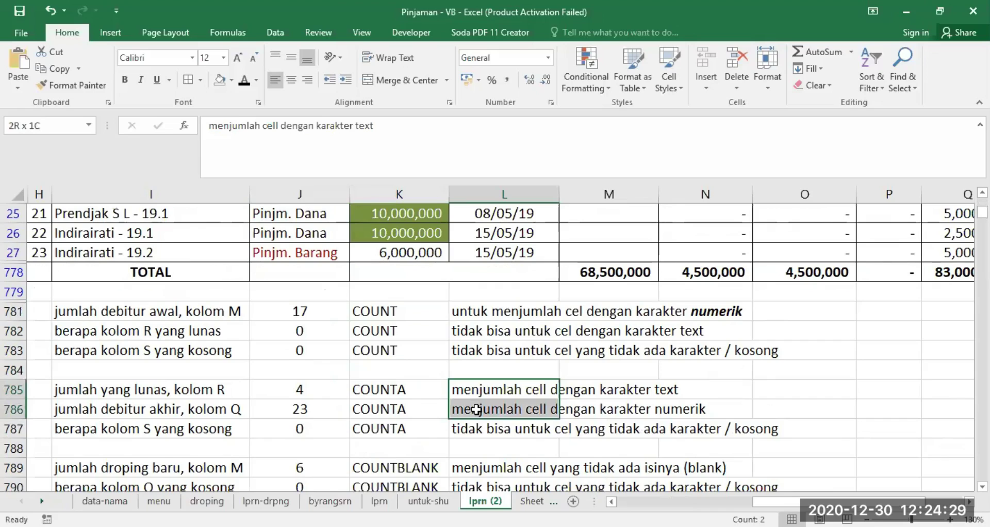
{"action": "left_click", "coordinate": [640, 390]}
{"action": "left_click", "coordinate": [471, 409]}
{"action": "left_click", "coordinate": [453, 389]}
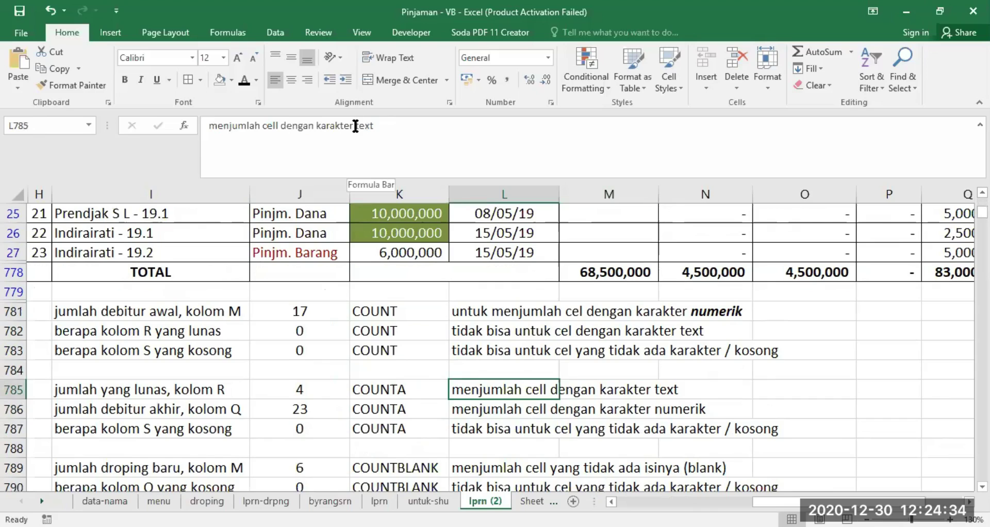
{"action": "left_click_drag", "start_coordinate": [355, 126], "coordinate": [374, 126]}
{"action": "left_click", "coordinate": [142, 80]}
{"action": "left_click", "coordinate": [123, 79]}
{"action": "key", "text": "Return"}
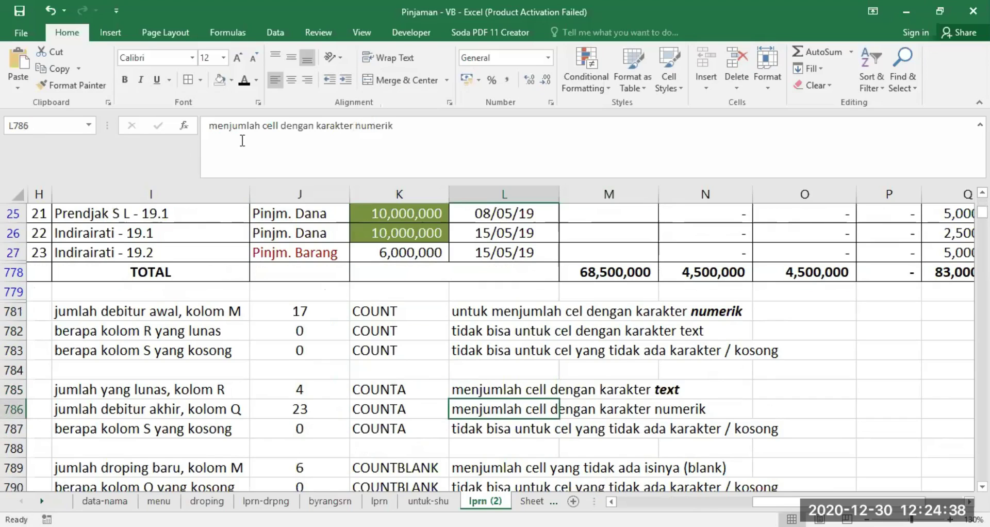
Format the word "numerik" in the L786 COUNTA note as bold italic
{"action": "left_click_drag", "start_coordinate": [356, 125], "coordinate": [393, 126]}
{"action": "left_click", "coordinate": [139, 80]}
{"action": "left_click", "coordinate": [124, 79]}
{"action": "key", "text": "Return"}
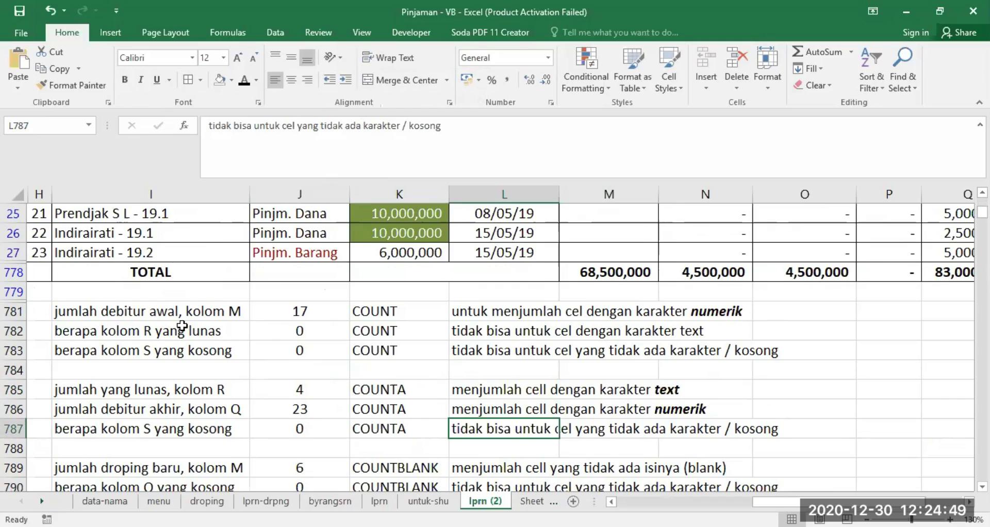
Compare the COUNT formula in J782 with the COUNTA formula in J785, both covering column R of the loan table
{"action": "left_click", "coordinate": [299, 329]}
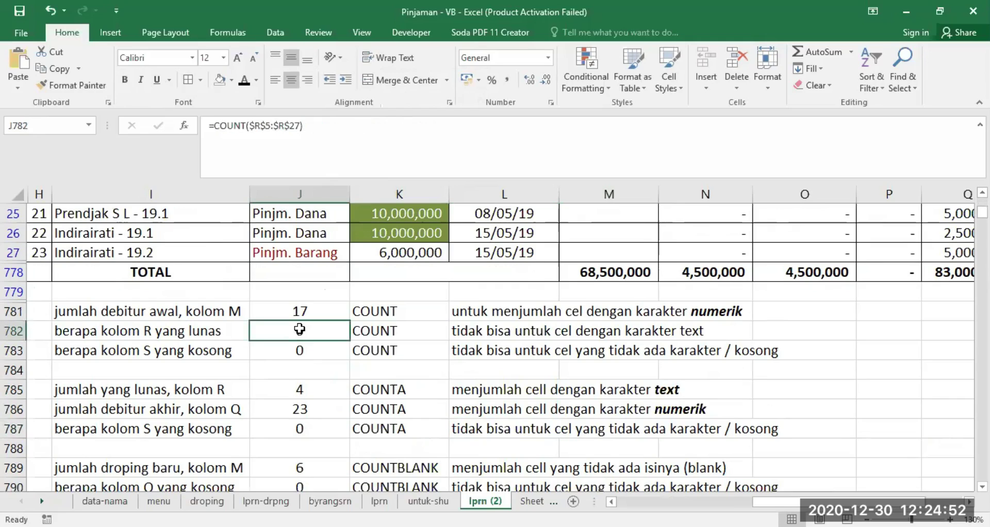
{"action": "left_click", "coordinate": [302, 390]}
{"action": "scroll", "coordinate": [768, 351], "scroll_direction": "right", "scroll_amount": 3}
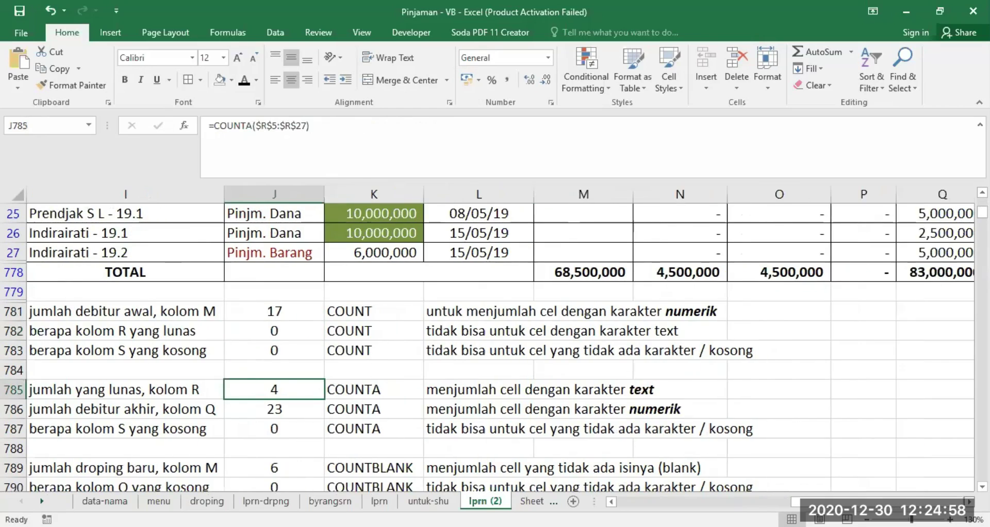
{"action": "scroll", "coordinate": [759, 272], "scroll_direction": "up", "scroll_amount": 7}
{"action": "scroll", "coordinate": [758, 272], "scroll_direction": "down", "scroll_amount": 3}
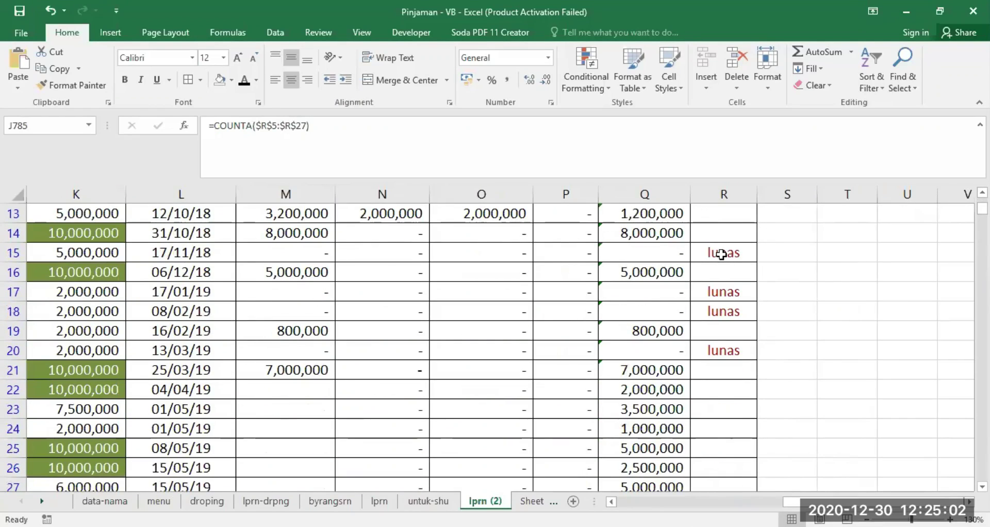
{"action": "scroll", "coordinate": [714, 351], "scroll_direction": "down", "scroll_amount": 4}
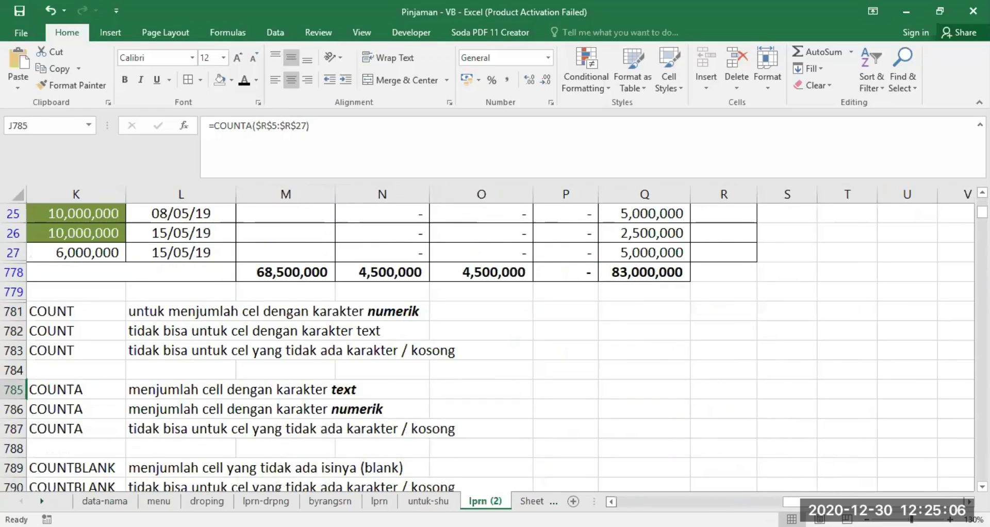
{"action": "left_click_drag", "start_coordinate": [877, 502], "coordinate": [846, 501]}
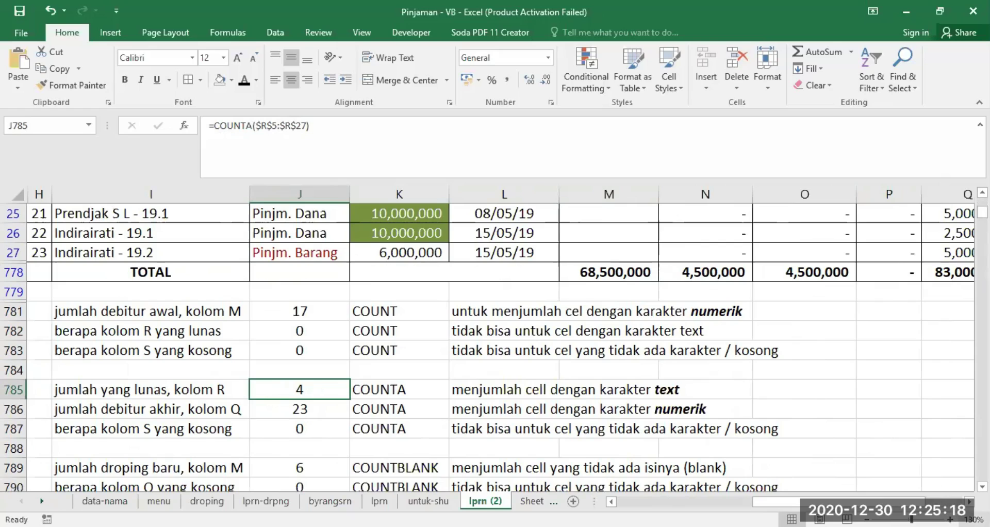
Check each "lunas" entry in column R of the loan table, R15, R17, R18 and R20, against the COUNTA example
{"action": "scroll", "coordinate": [500, 335], "scroll_direction": "right", "scroll_amount": 2}
{"action": "scroll", "coordinate": [879, 421], "scroll_direction": "right", "scroll_amount": 1}
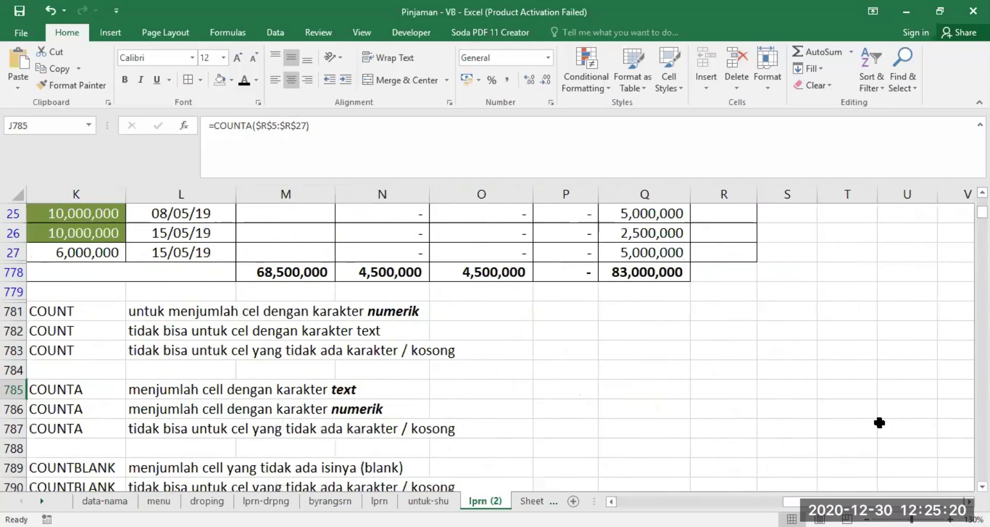
{"action": "scroll", "coordinate": [879, 423], "scroll_direction": "up", "scroll_amount": 5}
{"action": "scroll", "coordinate": [727, 280], "scroll_direction": "up", "scroll_amount": 3}
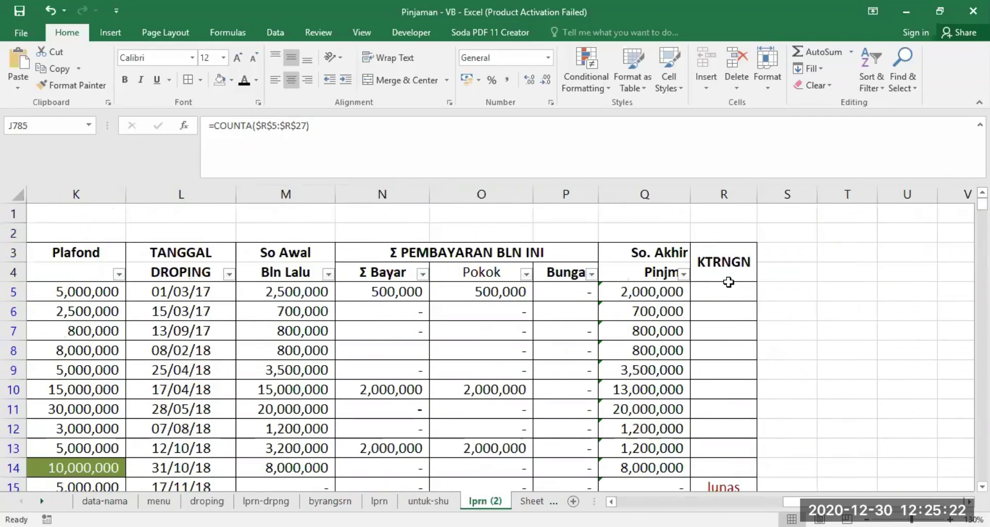
{"action": "scroll", "coordinate": [728, 278], "scroll_direction": "down", "scroll_amount": 4}
{"action": "left_click", "coordinate": [729, 251]}
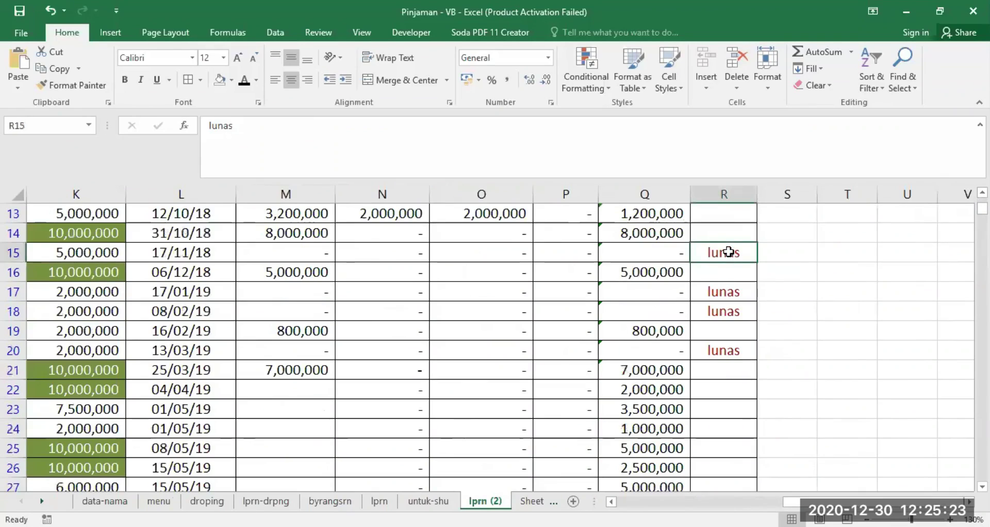
{"action": "left_click", "coordinate": [723, 292]}
{"action": "left_click", "coordinate": [723, 309]}
{"action": "left_click", "coordinate": [715, 348]}
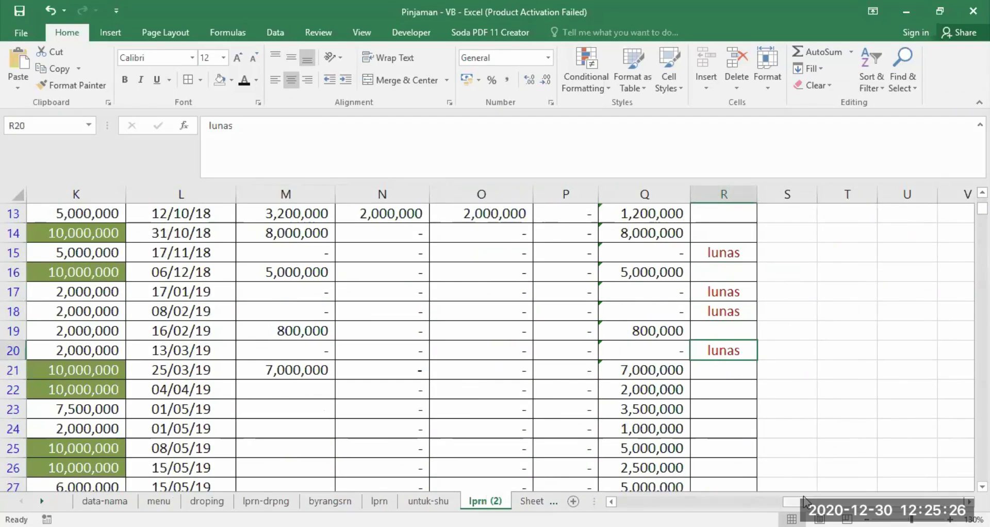
{"action": "left_click_drag", "start_coordinate": [809, 502], "coordinate": [775, 501]}
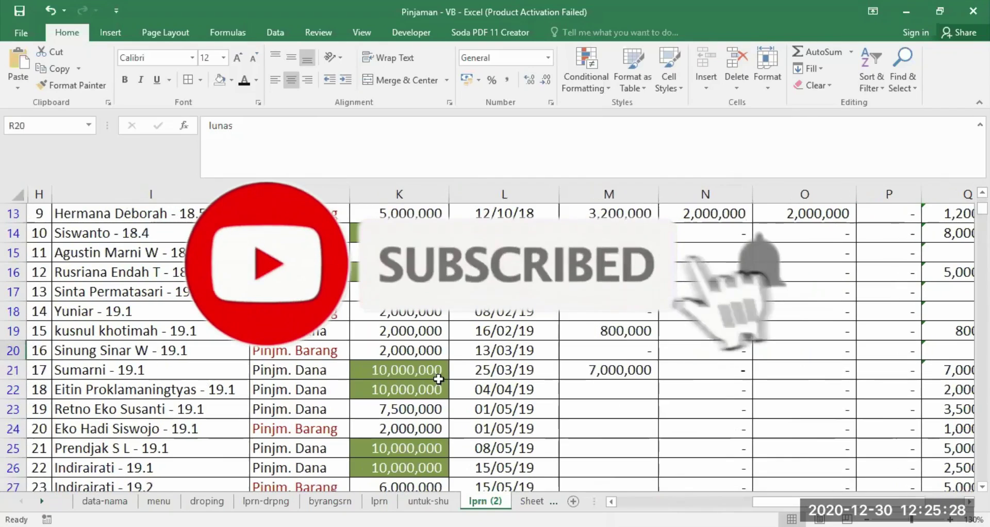
{"action": "scroll", "coordinate": [438, 378], "scroll_direction": "down", "scroll_amount": 7}
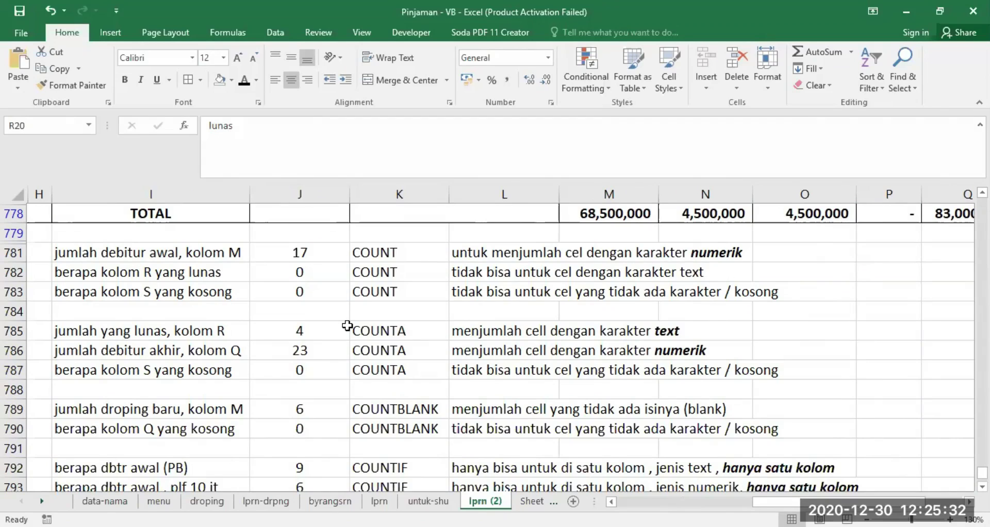
Examine the COUNTA formula in J786 and highlight its range Q5:Q27 in the loan table
{"action": "left_click", "coordinate": [287, 350]}
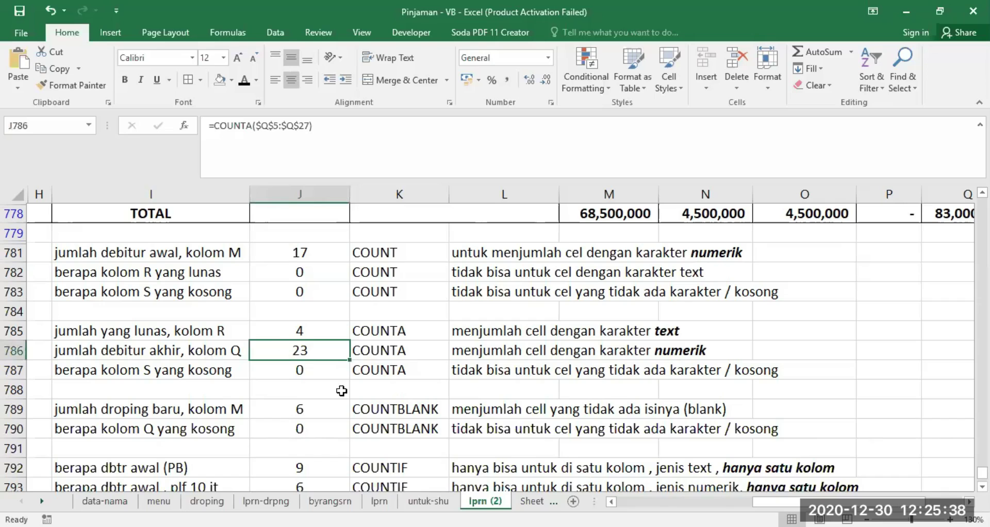
{"action": "scroll", "coordinate": [691, 397], "scroll_direction": "up", "scroll_amount": 8}
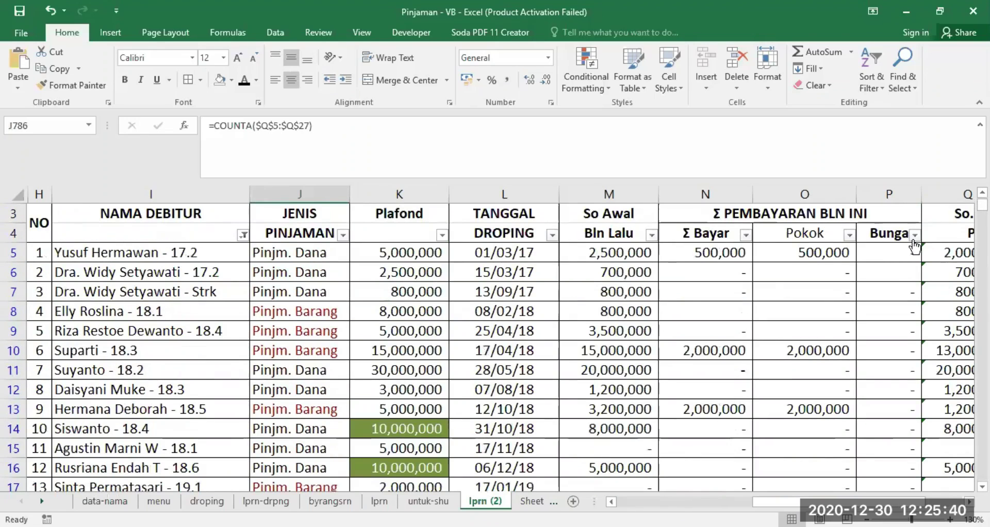
{"action": "scroll", "coordinate": [742, 278], "scroll_direction": "right", "scroll_amount": 2}
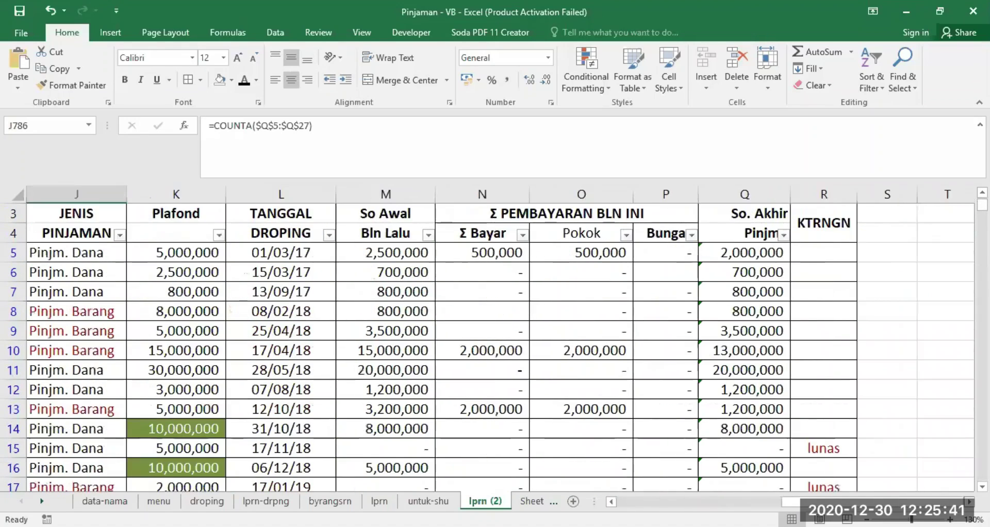
{"action": "left_click", "coordinate": [749, 251]}
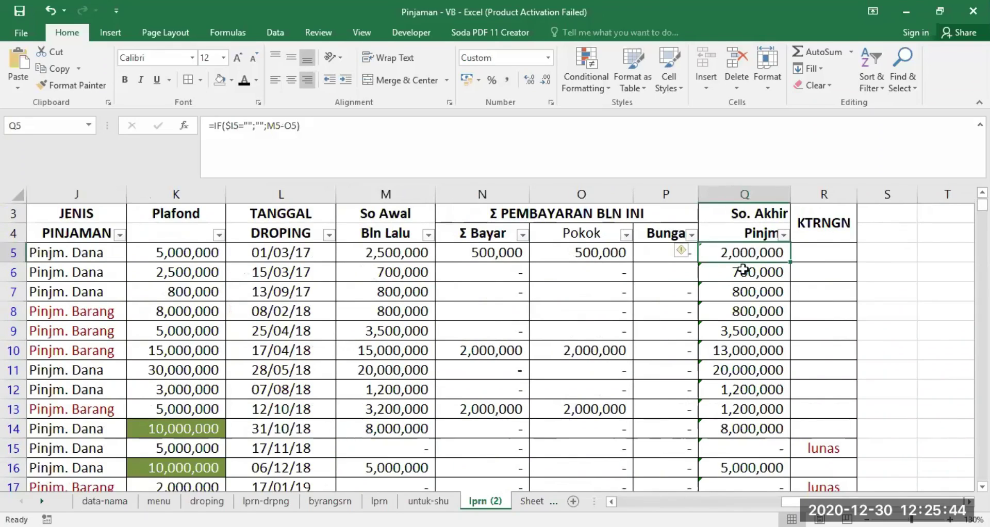
{"action": "left_click_drag", "start_coordinate": [742, 449], "coordinate": [739, 389]}
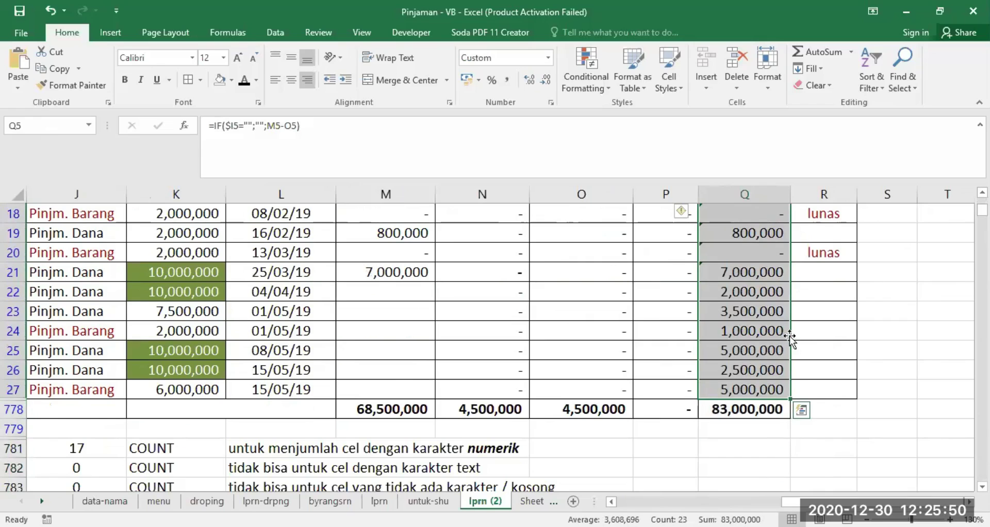
{"action": "scroll", "coordinate": [773, 341], "scroll_direction": "up", "scroll_amount": 2}
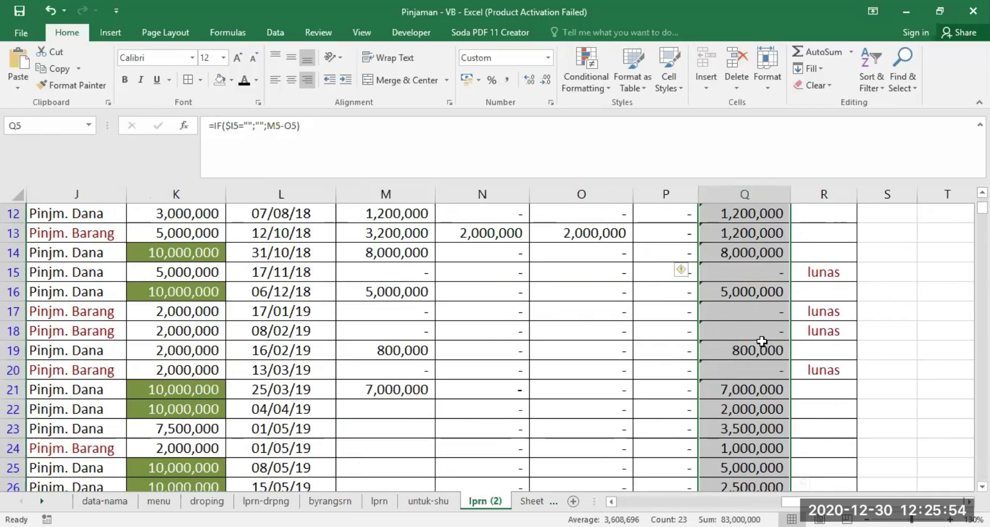
Inspect the formulas in the dash cells Q15, Q17, Q18 and Q20, and recheck the COUNTA formula in J786
{"action": "left_click", "coordinate": [752, 275]}
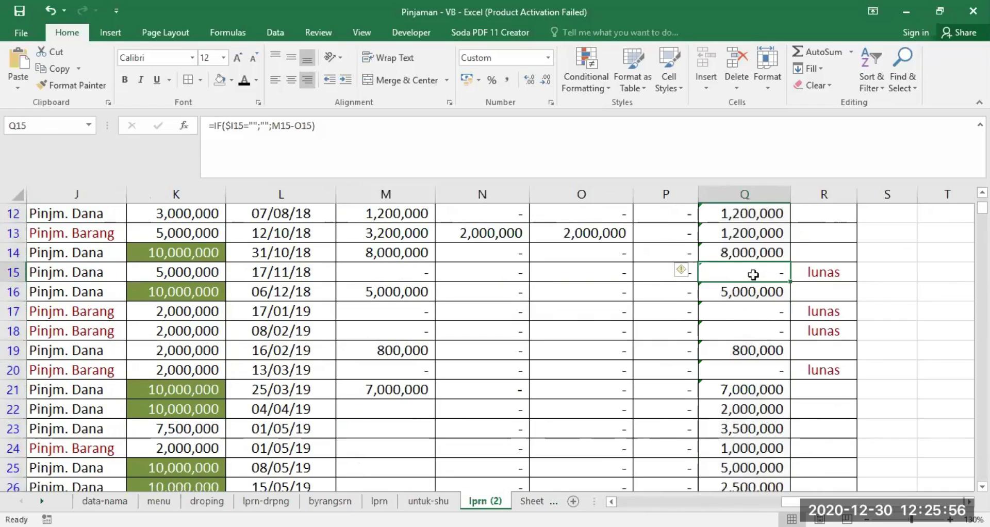
{"action": "left_click", "coordinate": [757, 310]}
{"action": "left_click", "coordinate": [760, 335]}
{"action": "left_click", "coordinate": [751, 367]}
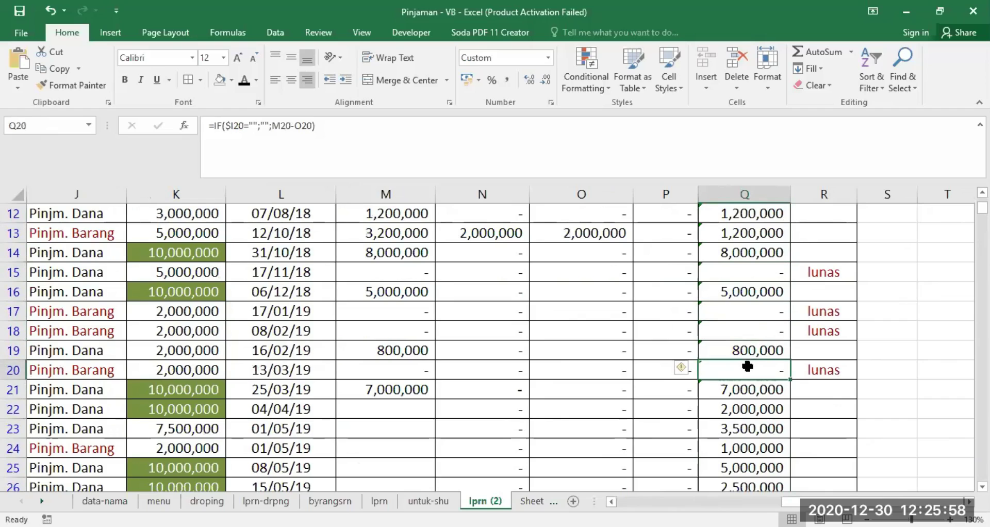
{"action": "scroll", "coordinate": [483, 365], "scroll_direction": "down", "scroll_amount": 2}
{"action": "scroll", "coordinate": [484, 364], "scroll_direction": "down", "scroll_amount": 2}
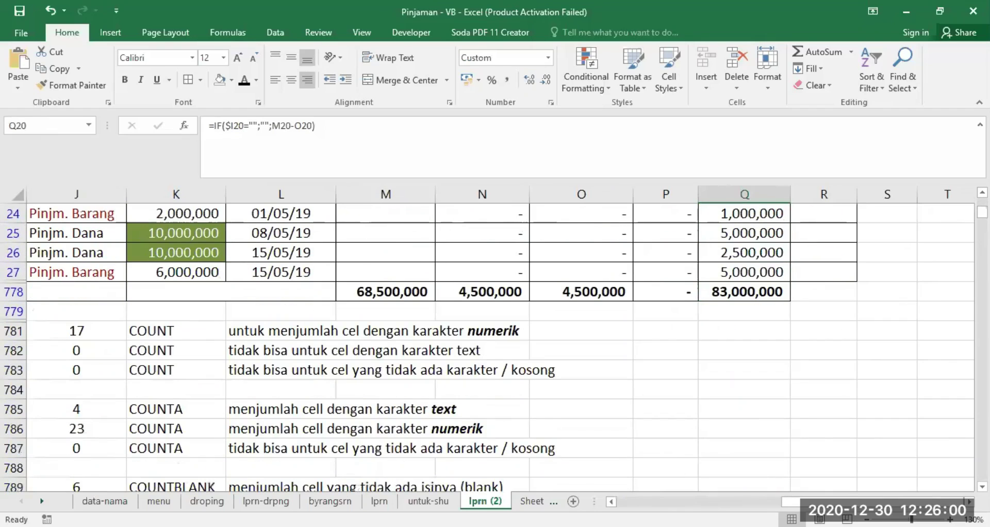
{"action": "scroll", "coordinate": [397, 428], "scroll_direction": "left", "scroll_amount": 3}
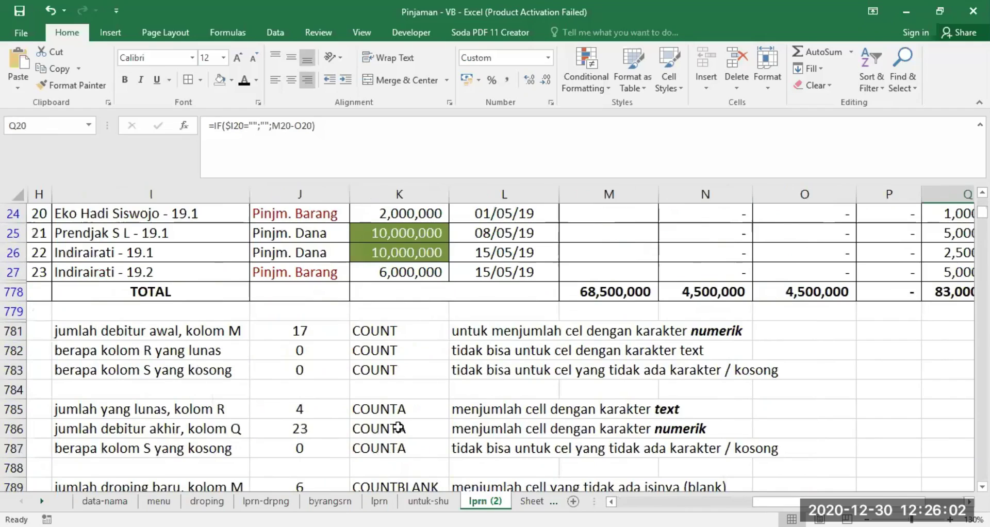
{"action": "left_click", "coordinate": [295, 429]}
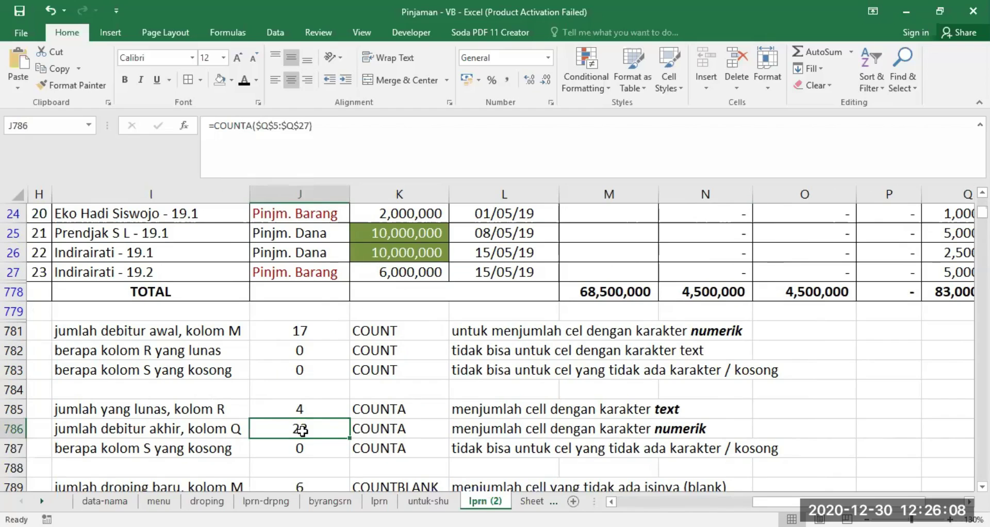
Compare the empty cells M22:M27 with the closing balances in Q22:Q27, and return to the COUNTA formula in J786
{"action": "scroll", "coordinate": [311, 429], "scroll_direction": "up", "scroll_amount": 2}
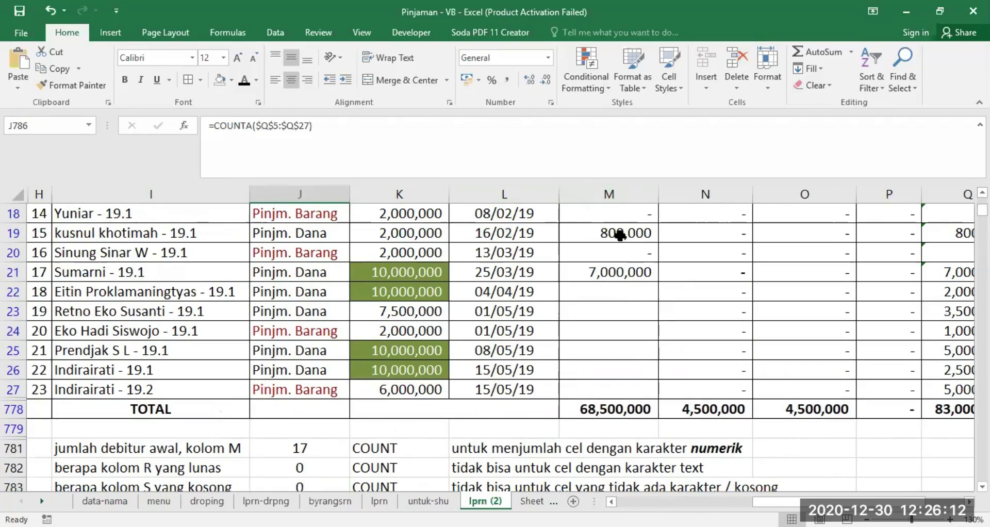
{"action": "left_click", "coordinate": [609, 272]}
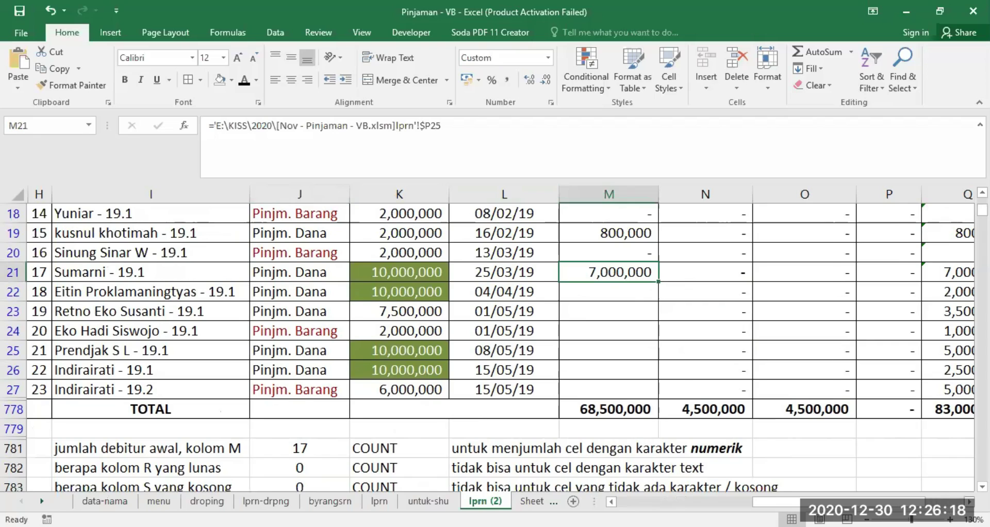
{"action": "scroll", "coordinate": [617, 337], "scroll_direction": "right", "scroll_amount": 1}
{"action": "left_click_drag", "start_coordinate": [581, 295], "coordinate": [575, 390]}
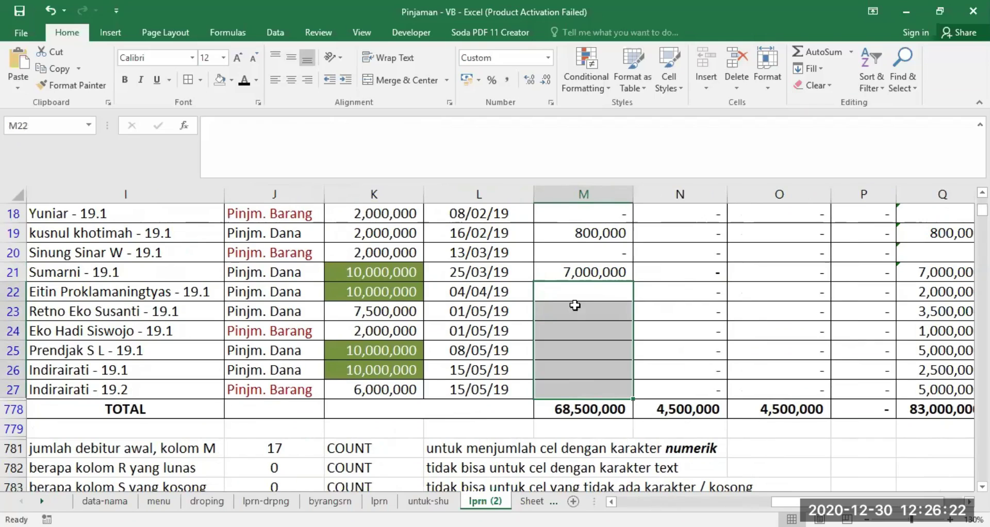
{"action": "left_click_drag", "start_coordinate": [923, 292], "coordinate": [923, 391]}
{"action": "scroll", "coordinate": [410, 402], "scroll_direction": "down", "scroll_amount": 3}
{"action": "left_click", "coordinate": [273, 350]}
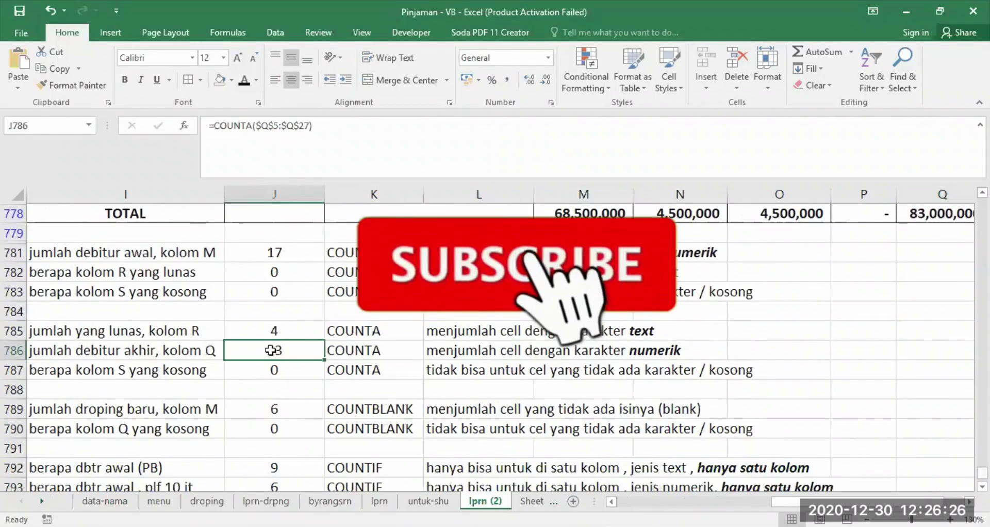
Check the last debtor's sequence number in H27 against the column Q COUNTA example, and review the example notes from row 781 down
{"action": "scroll", "coordinate": [694, 392], "scroll_direction": "up", "scroll_amount": 1}
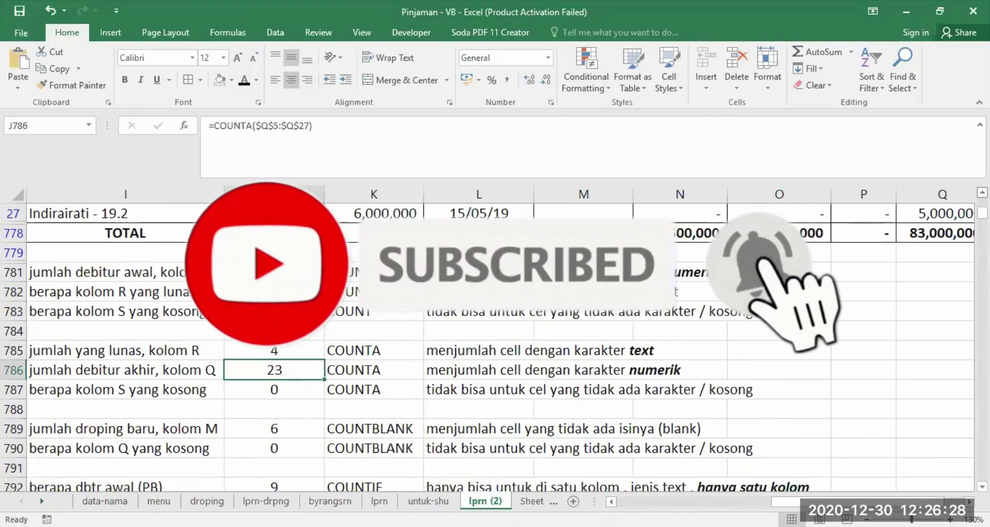
{"action": "scroll", "coordinate": [495, 335], "scroll_direction": "left", "scroll_amount": 3}
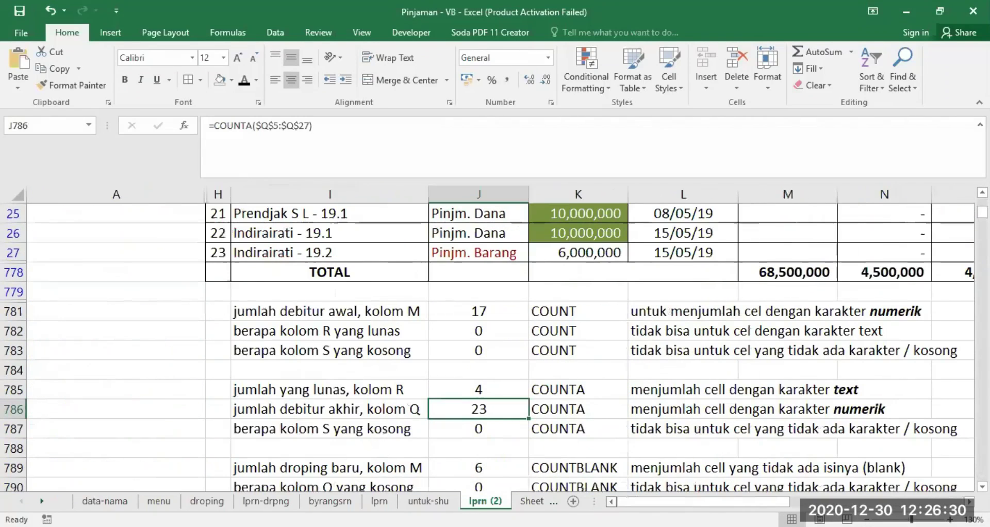
{"action": "left_click", "coordinate": [221, 251]}
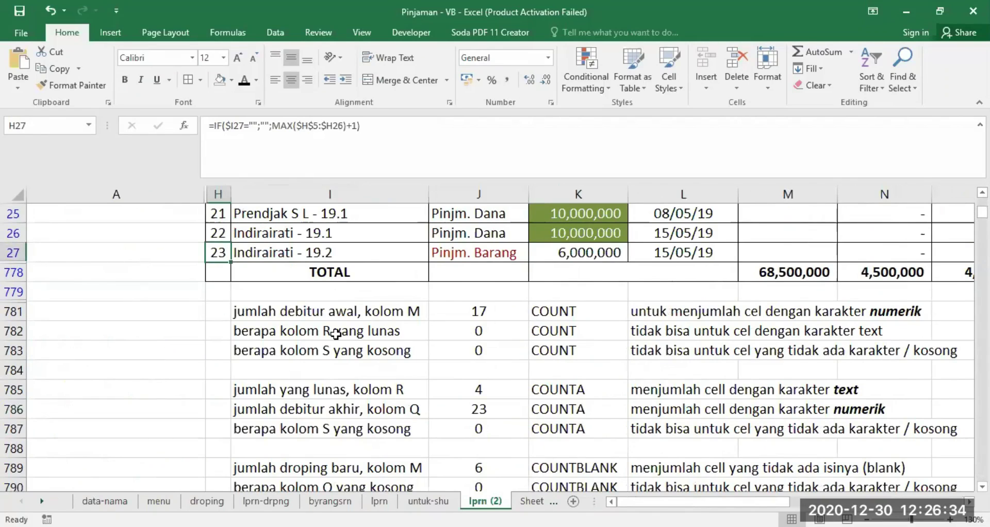
{"action": "scroll", "coordinate": [527, 402], "scroll_direction": "down", "scroll_amount": 2}
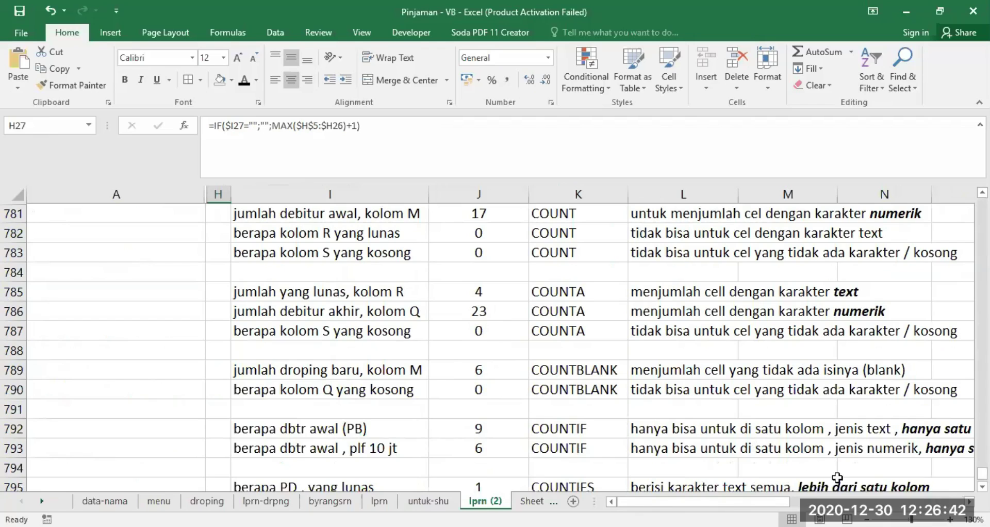
{"action": "left_click", "coordinate": [969, 501]}
{"action": "left_click", "coordinate": [970, 502]}
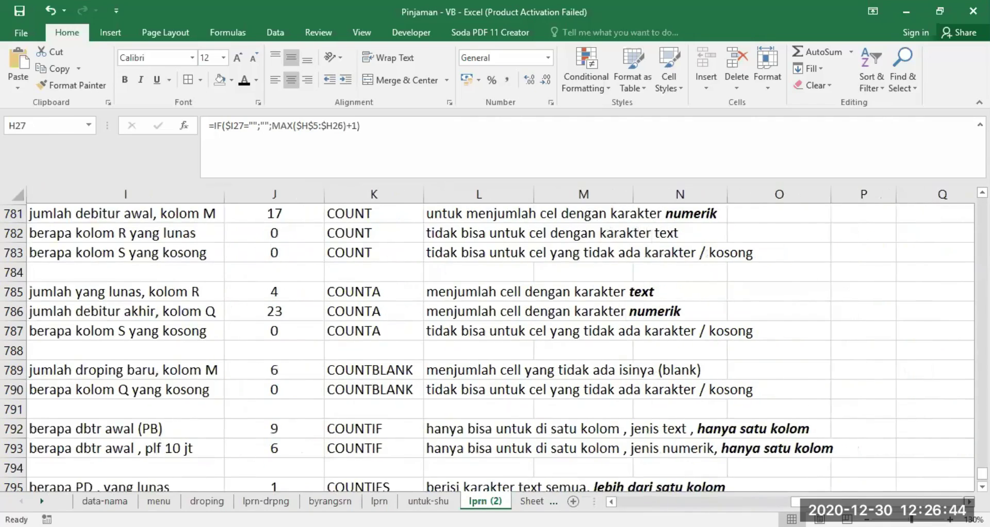
Highlight the empty column S beside the loan table and examine the COUNTA formula for it in J787
{"action": "left_click", "coordinate": [969, 501]}
{"action": "scroll", "coordinate": [913, 423], "scroll_direction": "up", "scroll_amount": 4}
{"action": "left_click", "coordinate": [900, 194]}
{"action": "scroll", "coordinate": [911, 280], "scroll_direction": "up", "scroll_amount": 6}
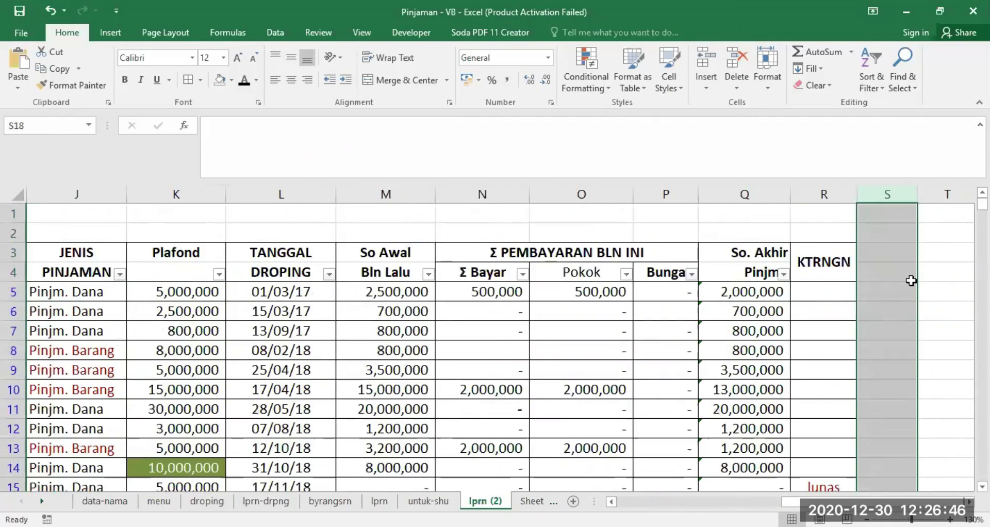
{"action": "scroll", "coordinate": [912, 280], "scroll_direction": "down", "scroll_amount": 8}
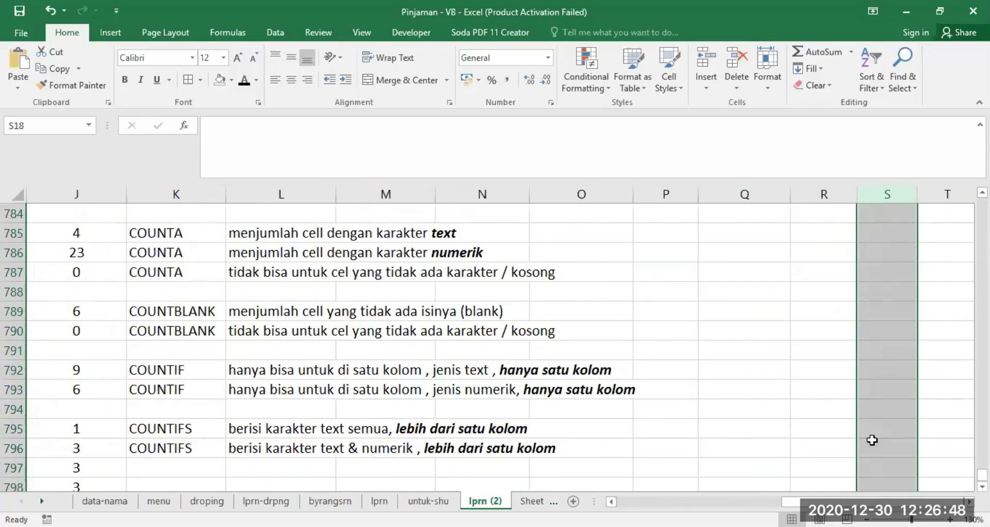
{"action": "left_click_drag", "start_coordinate": [871, 502], "coordinate": [704, 502]}
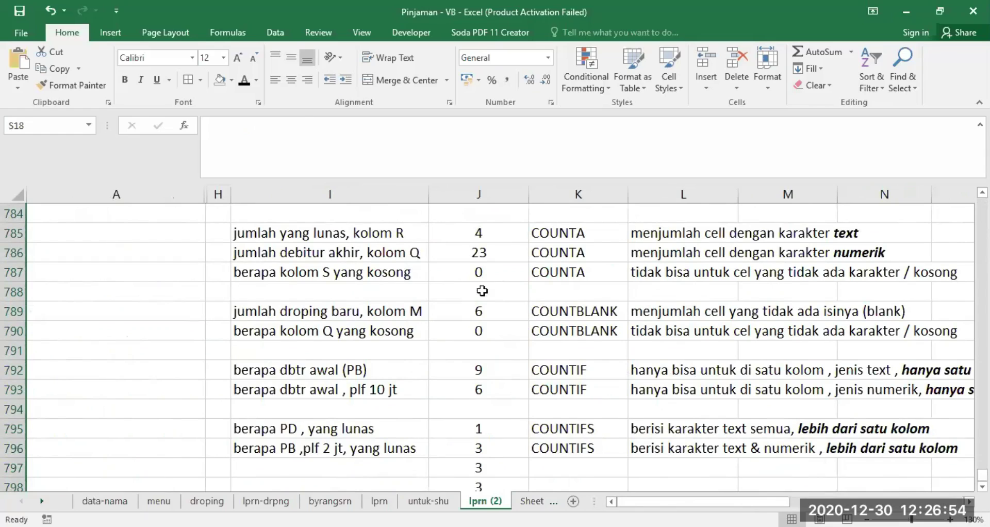
{"action": "left_click", "coordinate": [479, 272]}
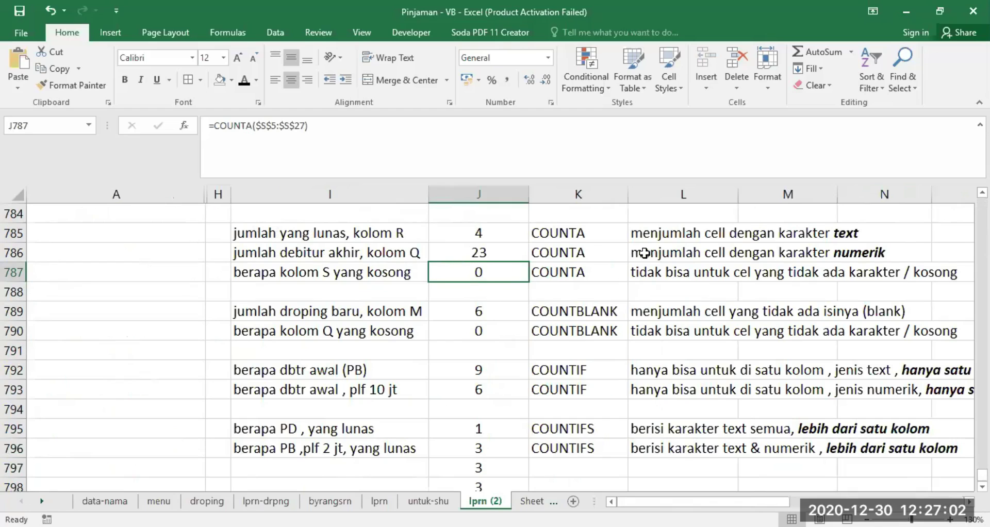
Compare the COUNTA formula in J786 and its numeric note with the COUNT formula in J781
{"action": "scroll", "coordinate": [651, 281], "scroll_direction": "up", "scroll_amount": 2}
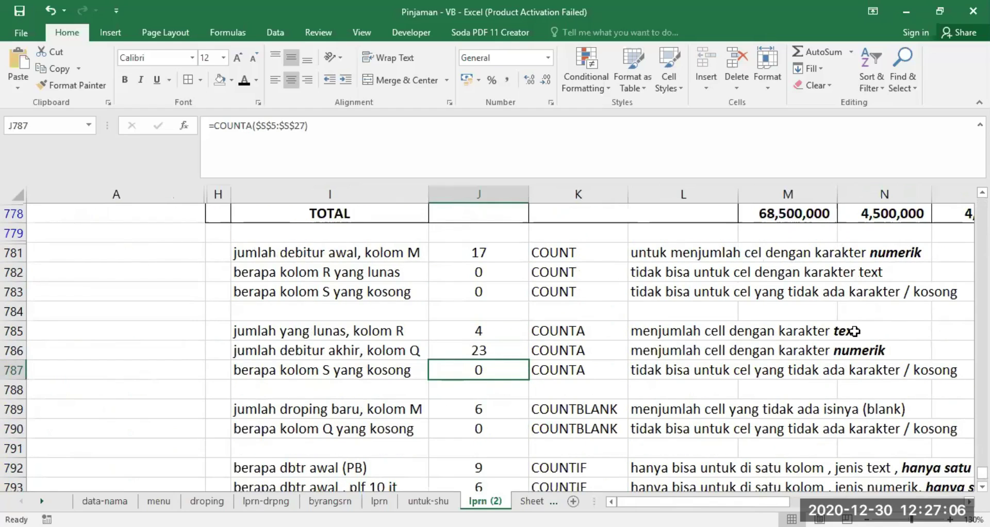
{"action": "left_click", "coordinate": [857, 350]}
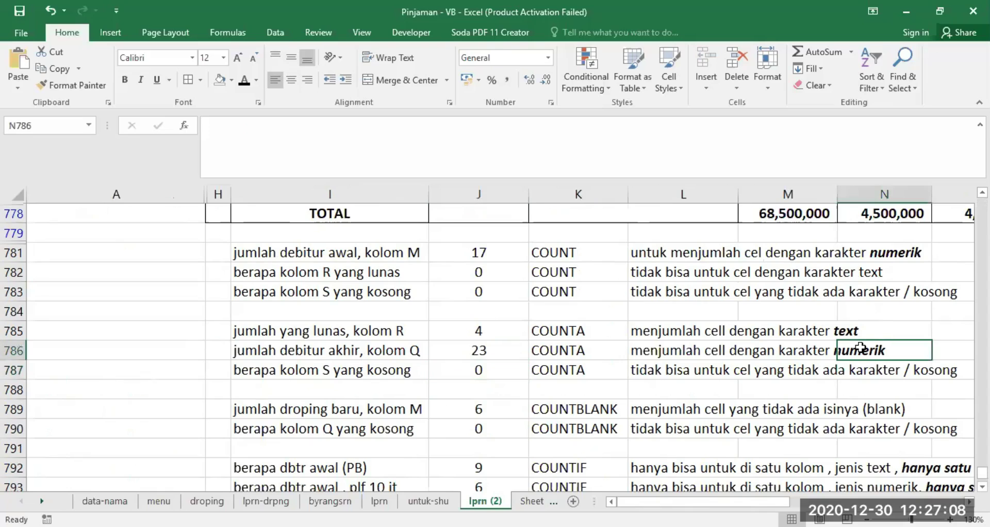
{"action": "left_click", "coordinate": [474, 351]}
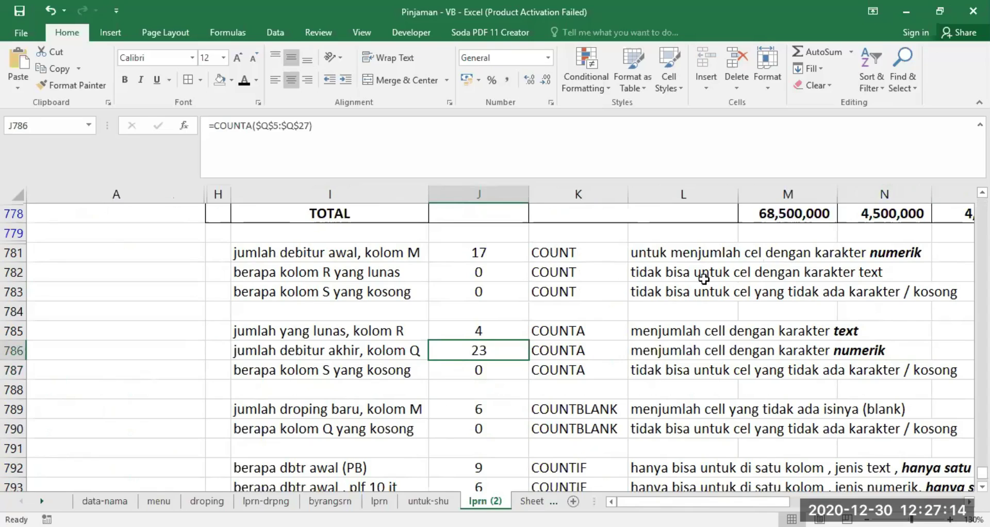
{"action": "left_click", "coordinate": [475, 253]}
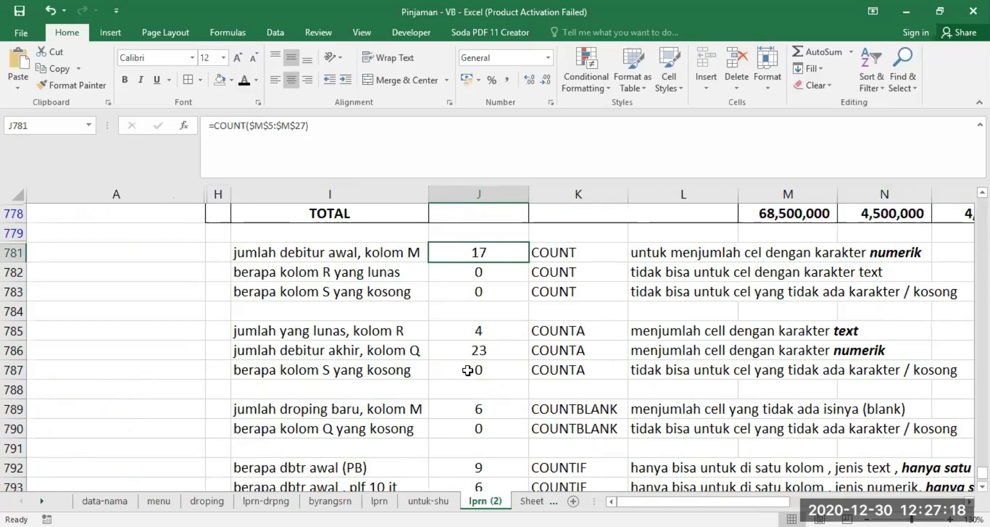
{"action": "scroll", "coordinate": [547, 382], "scroll_direction": "down", "scroll_amount": 1}
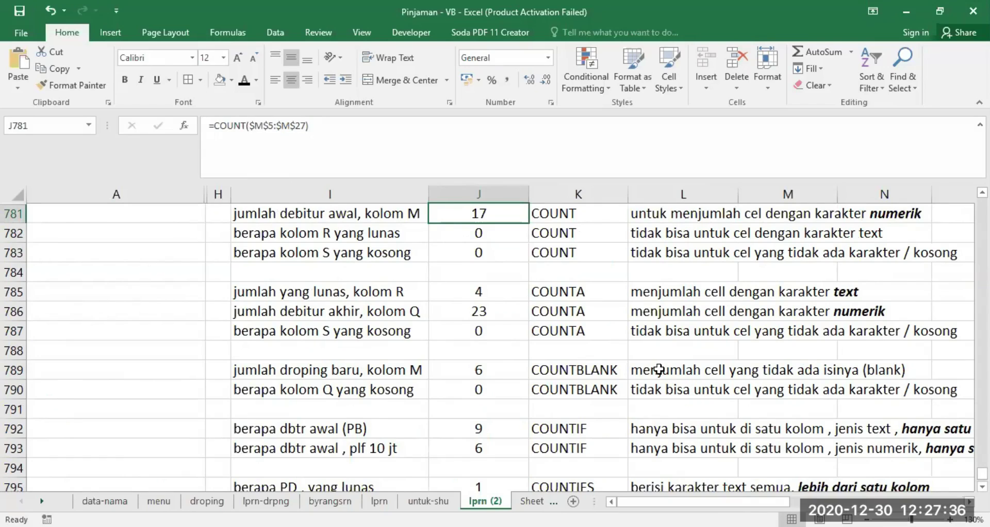
Review the opening balances in column M of the loan table against the example notes from row 781 down
{"action": "scroll", "coordinate": [656, 364], "scroll_direction": "up", "scroll_amount": 3}
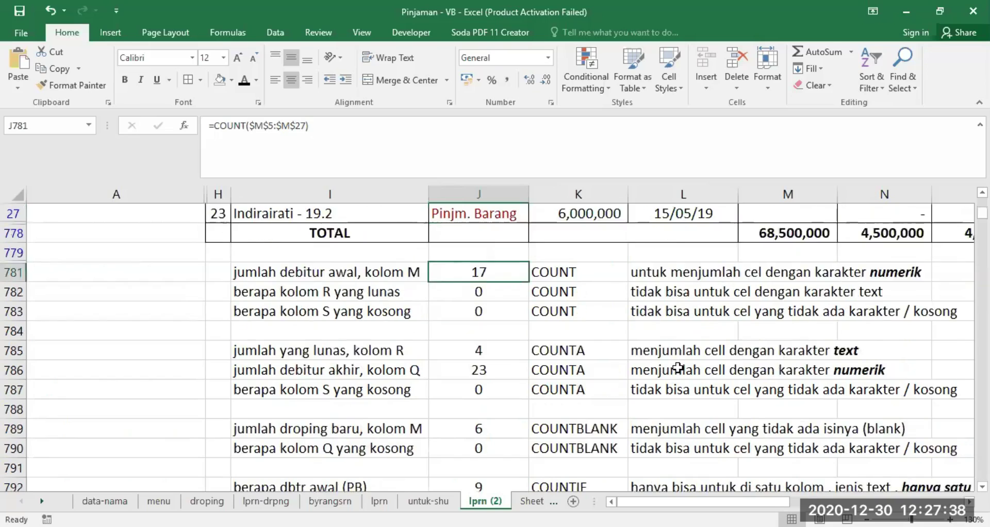
{"action": "left_click", "coordinate": [913, 271]}
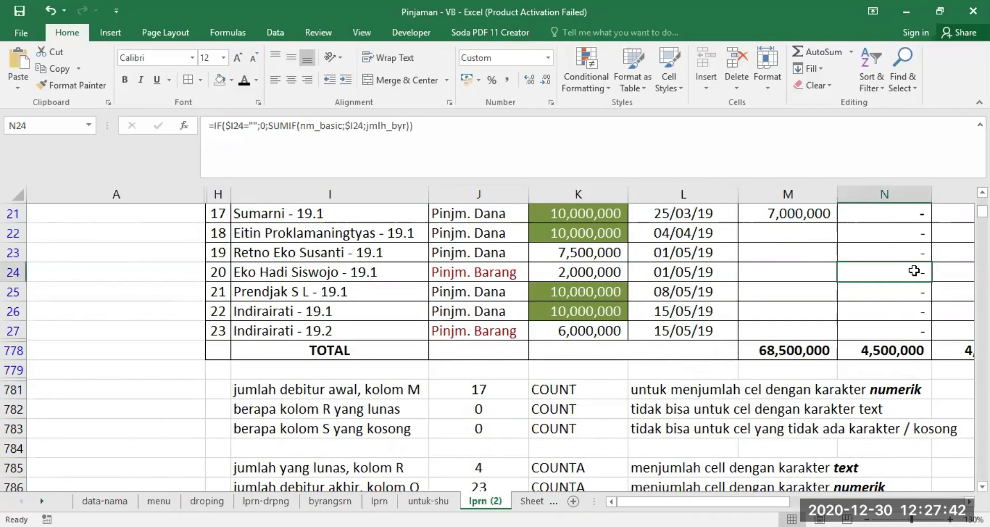
{"action": "scroll", "coordinate": [627, 469], "scroll_direction": "down", "scroll_amount": 3}
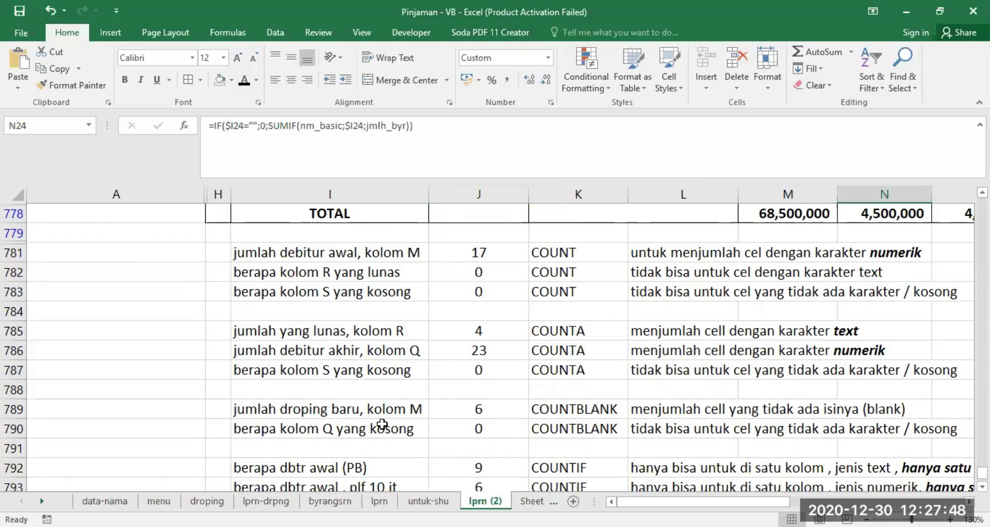
{"action": "key", "text": "ctrl+BackSpace"}
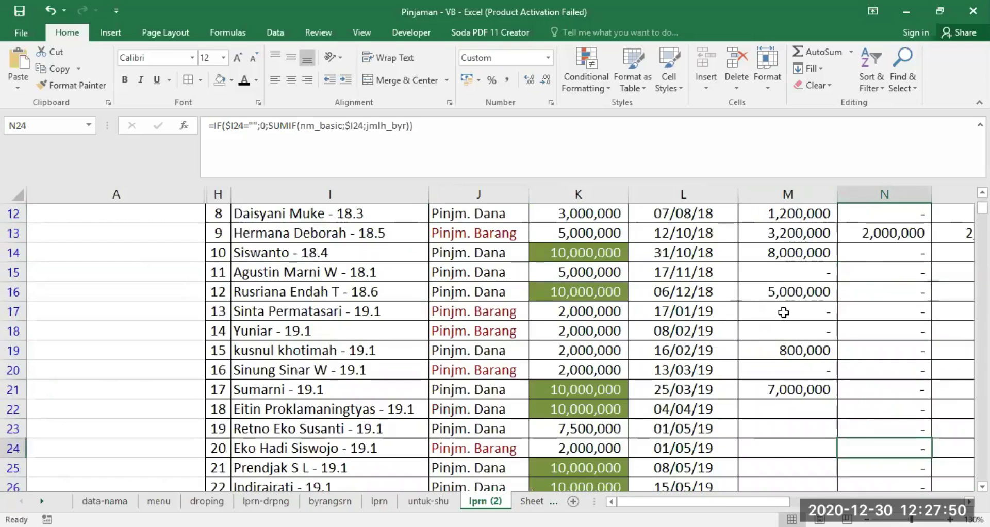
{"action": "scroll", "coordinate": [786, 283], "scroll_direction": "up", "scroll_amount": 4}
{"action": "scroll", "coordinate": [798, 274], "scroll_direction": "down", "scroll_amount": 2}
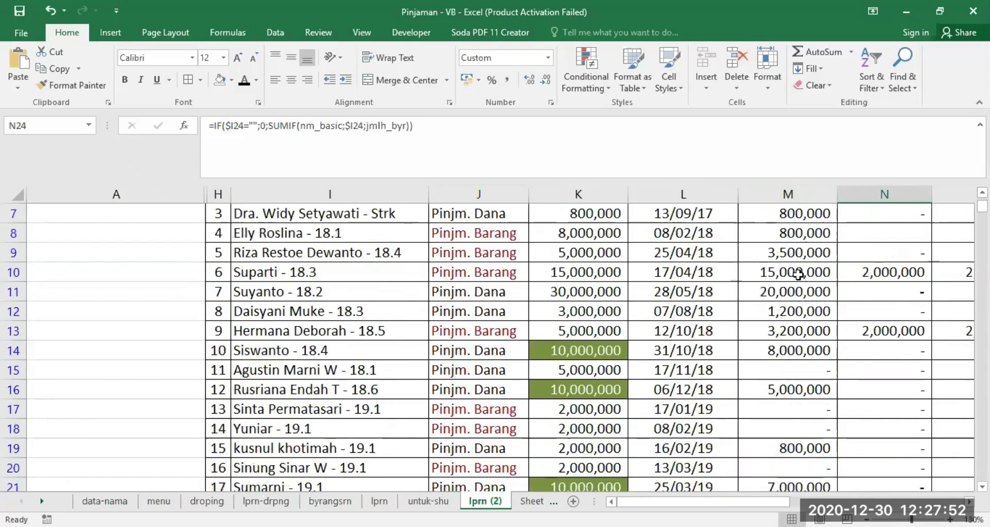
{"action": "scroll", "coordinate": [797, 274], "scroll_direction": "down", "scroll_amount": 7}
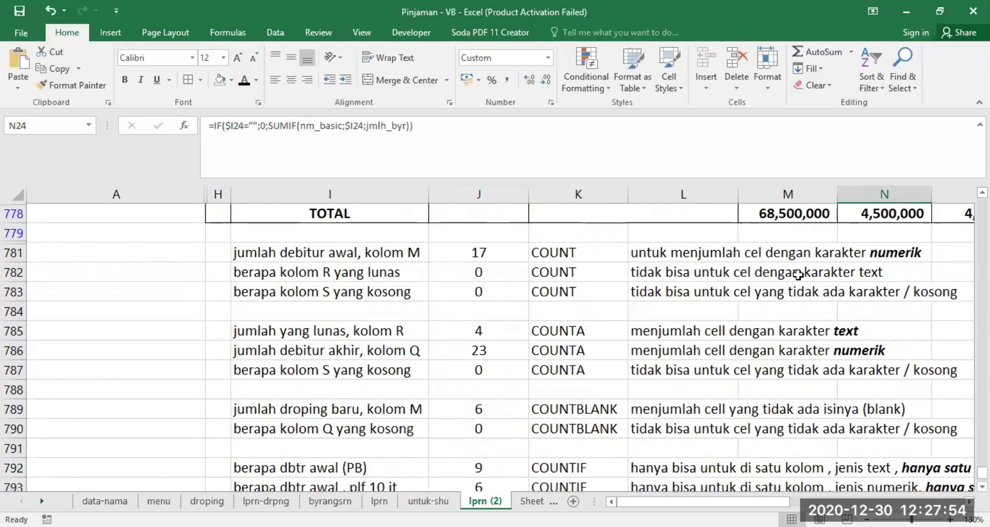
{"action": "scroll", "coordinate": [797, 274], "scroll_direction": "up", "scroll_amount": 3}
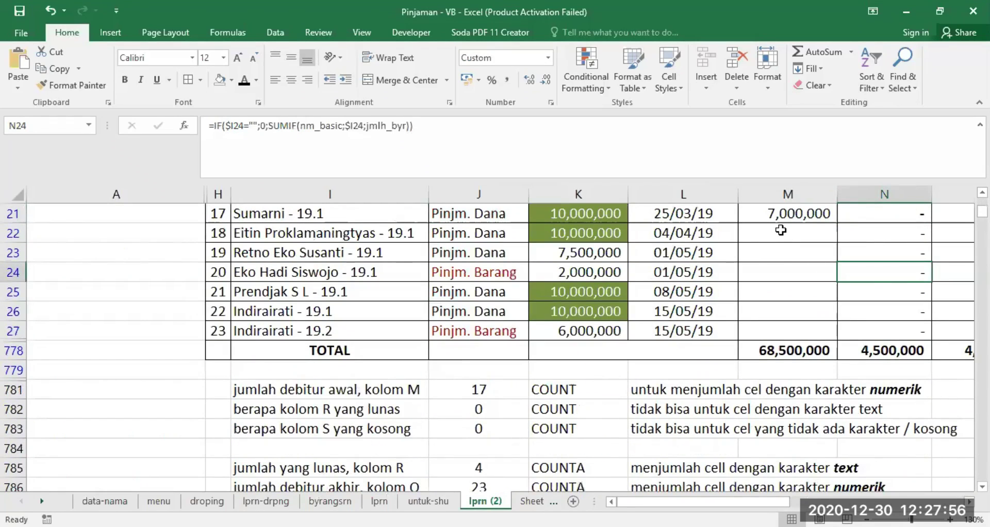
Go through the empty opening-balance cells M22:M27 one by one and examine the COUNTBLANK formula in J789
{"action": "left_click", "coordinate": [783, 233]}
{"action": "left_click", "coordinate": [774, 252]}
{"action": "left_click", "coordinate": [776, 271]}
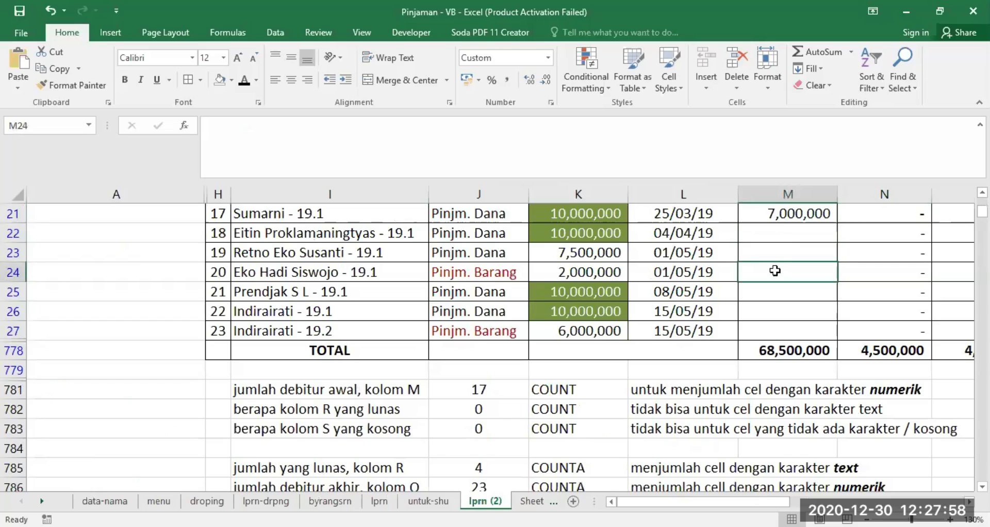
{"action": "left_click", "coordinate": [783, 230]}
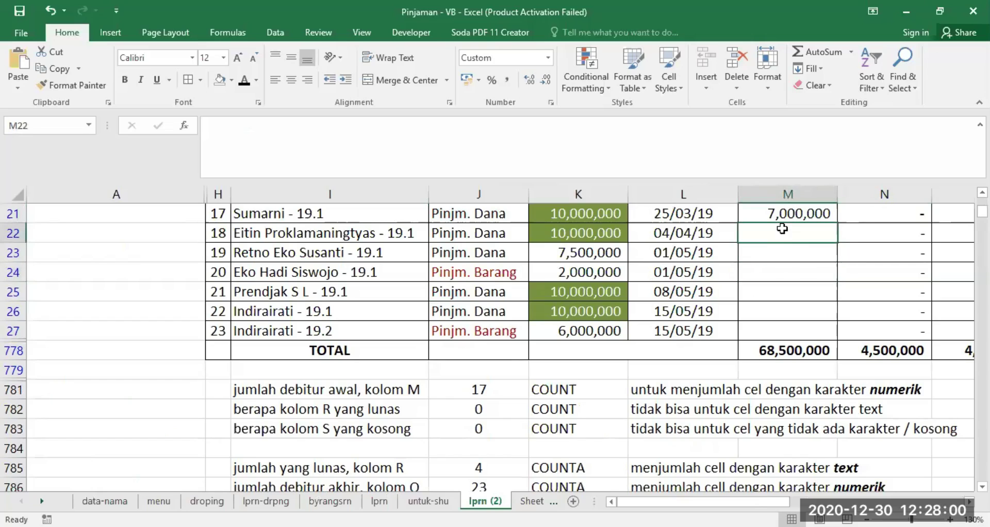
{"action": "left_click", "coordinate": [782, 253]}
{"action": "left_click", "coordinate": [778, 279]}
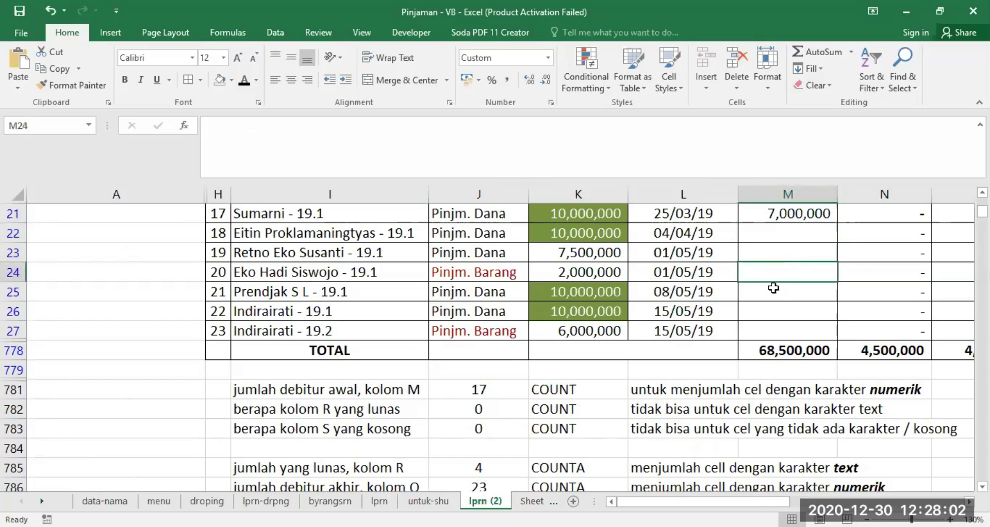
{"action": "left_click", "coordinate": [773, 288]}
{"action": "left_click", "coordinate": [763, 310]}
{"action": "left_click", "coordinate": [763, 328]}
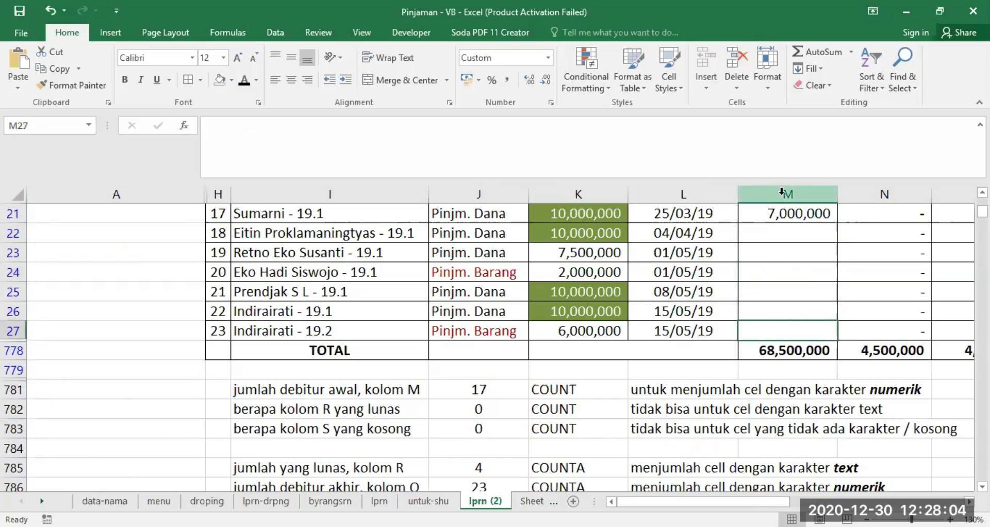
{"action": "scroll", "coordinate": [561, 370], "scroll_direction": "down", "scroll_amount": 3}
{"action": "left_click", "coordinate": [482, 367]}
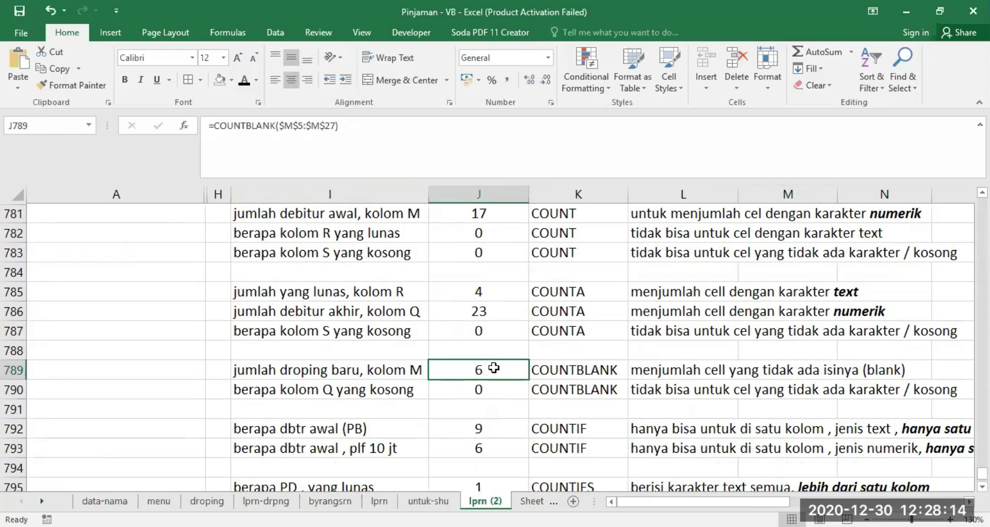
Examine the COUNTBLANK formula in J790 and highlight column Q, the closing balances it refers to
{"action": "left_click", "coordinate": [460, 391]}
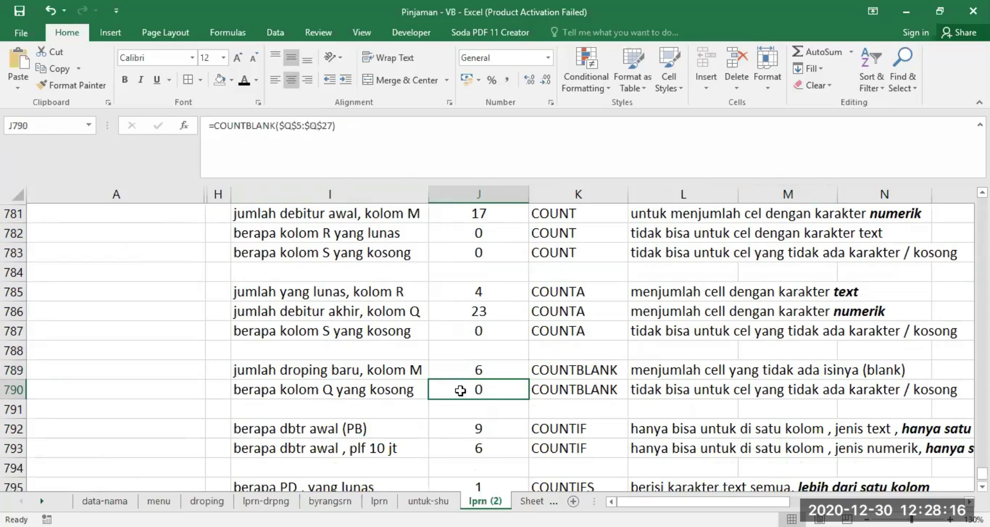
{"action": "scroll", "coordinate": [943, 313], "scroll_direction": "right", "scroll_amount": 2}
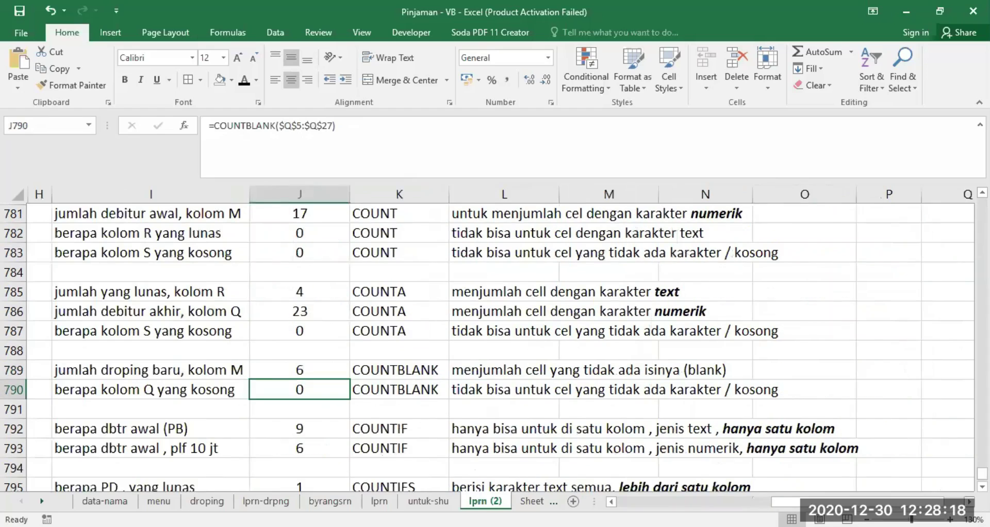
{"action": "left_click", "coordinate": [953, 189]}
{"action": "scroll", "coordinate": [921, 289], "scroll_direction": "up", "scroll_amount": 8}
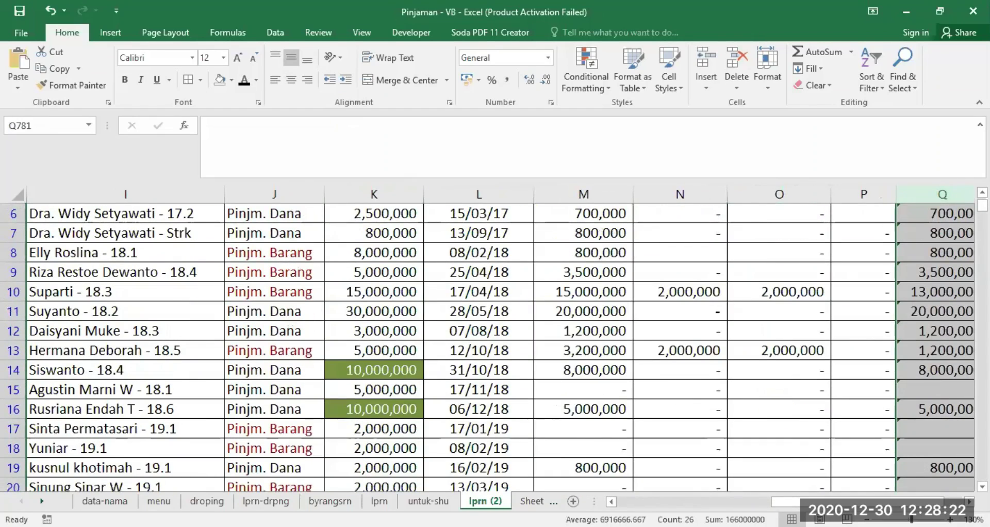
{"action": "left_click", "coordinate": [969, 502]}
{"action": "left_click", "coordinate": [970, 501]}
{"action": "scroll", "coordinate": [832, 439], "scroll_direction": "up", "scroll_amount": 2}
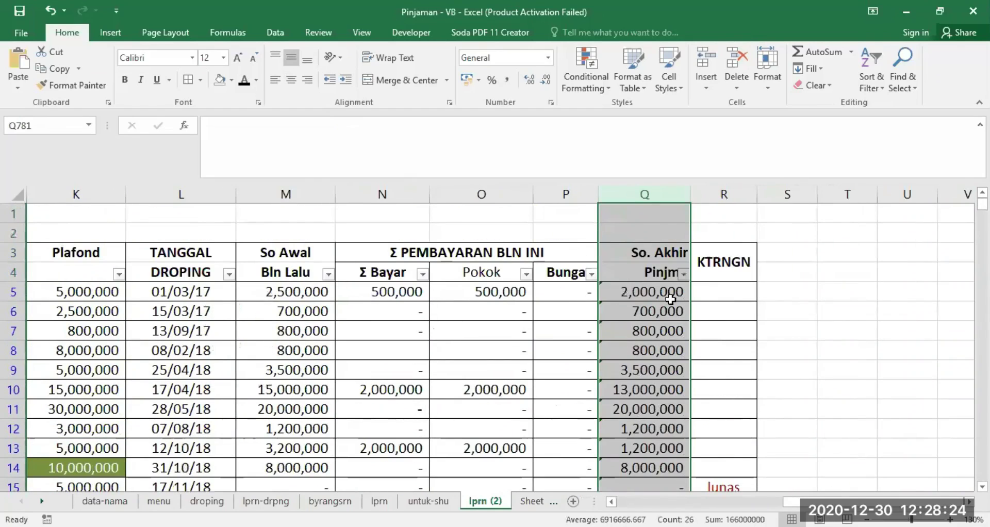
Inspect the closing-balance formulas in Q5 and Q16, and return to the COUNTBLANK formula in J790
{"action": "left_click", "coordinate": [653, 292]}
{"action": "scroll", "coordinate": [652, 312], "scroll_direction": "down", "scroll_amount": 2}
{"action": "left_click", "coordinate": [650, 370]}
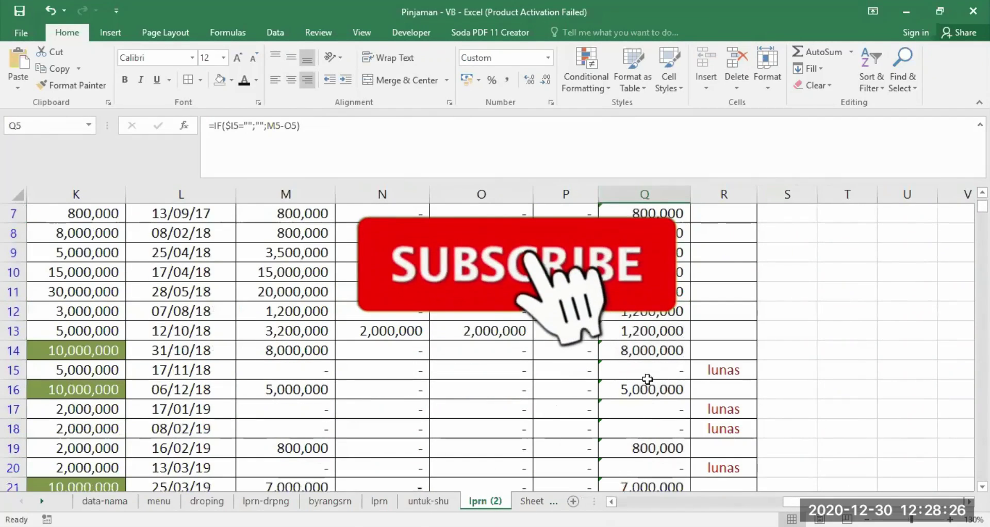
{"action": "left_click", "coordinate": [652, 389]}
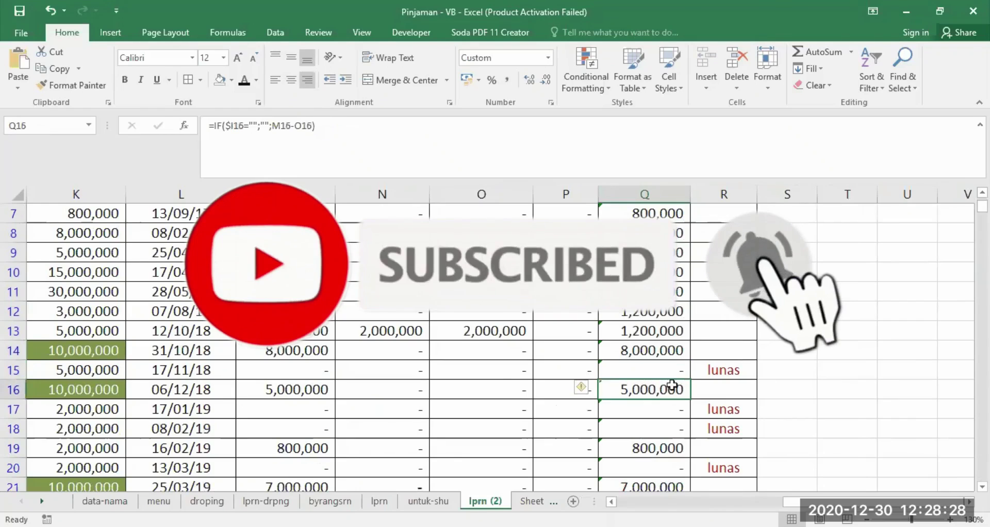
{"action": "scroll", "coordinate": [674, 381], "scroll_direction": "down", "scroll_amount": 4}
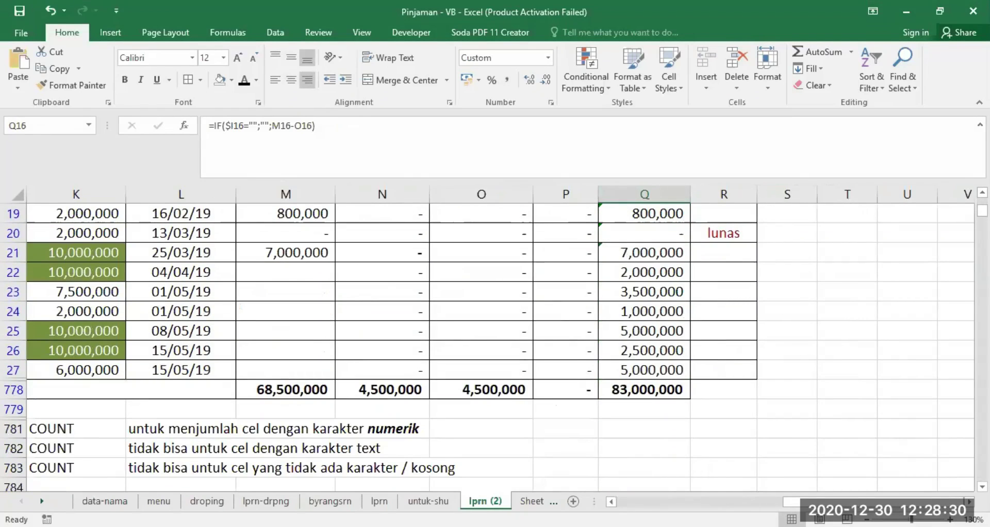
{"action": "scroll", "coordinate": [518, 437], "scroll_direction": "left", "scroll_amount": 3}
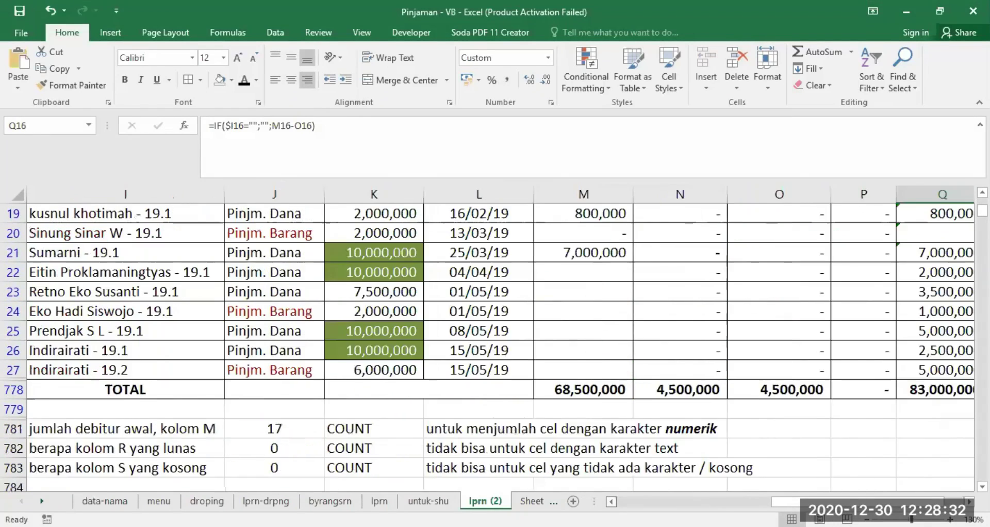
{"action": "scroll", "coordinate": [518, 437], "scroll_direction": "down", "scroll_amount": 4}
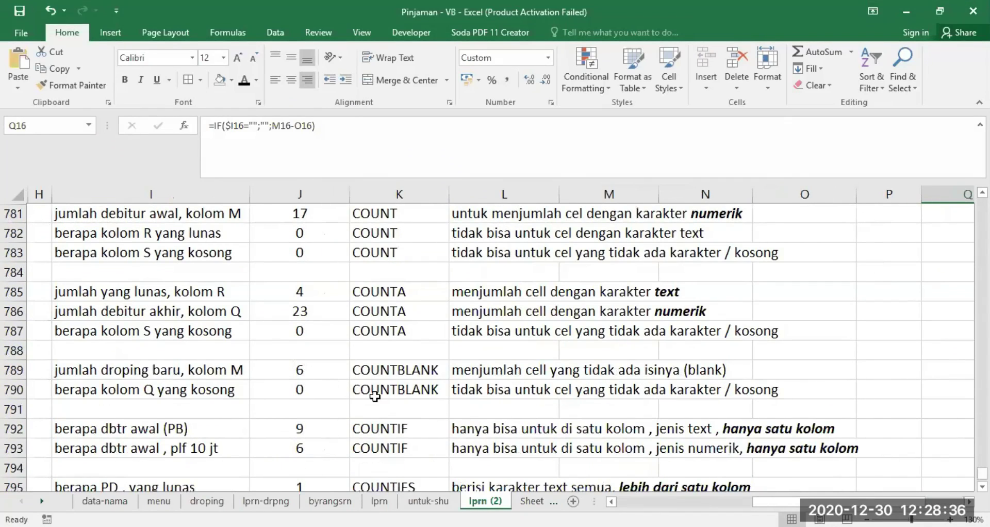
{"action": "left_click", "coordinate": [298, 390]}
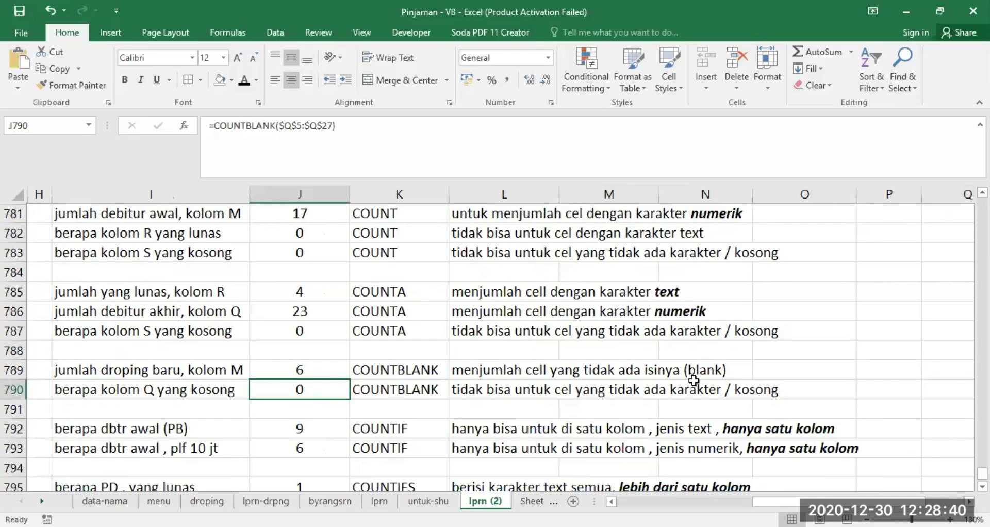
Clear the last debtor's closing balance in Q27 of the loan table
{"action": "scroll", "coordinate": [696, 373], "scroll_direction": "up", "scroll_amount": 4}
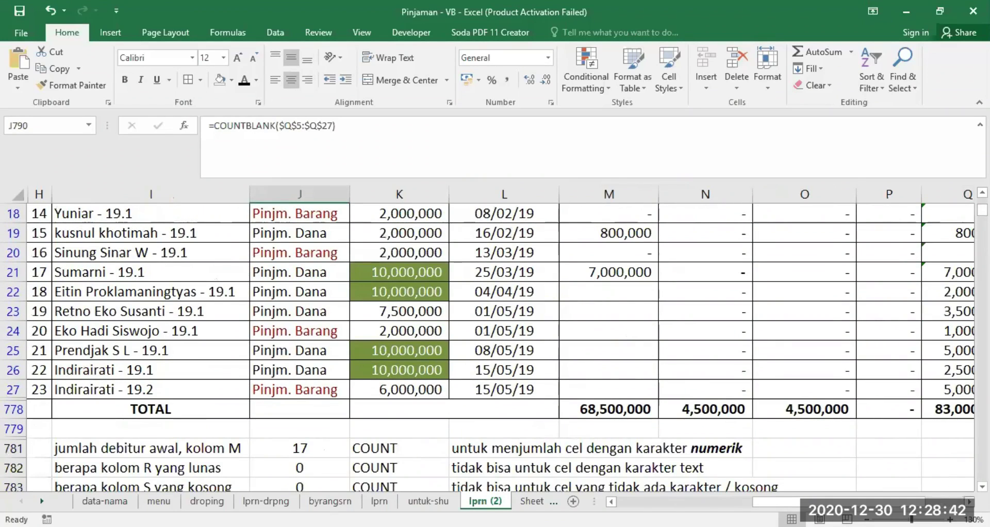
{"action": "scroll", "coordinate": [500, 346], "scroll_direction": "right", "scroll_amount": 1}
{"action": "scroll", "coordinate": [917, 443], "scroll_direction": "right", "scroll_amount": 1}
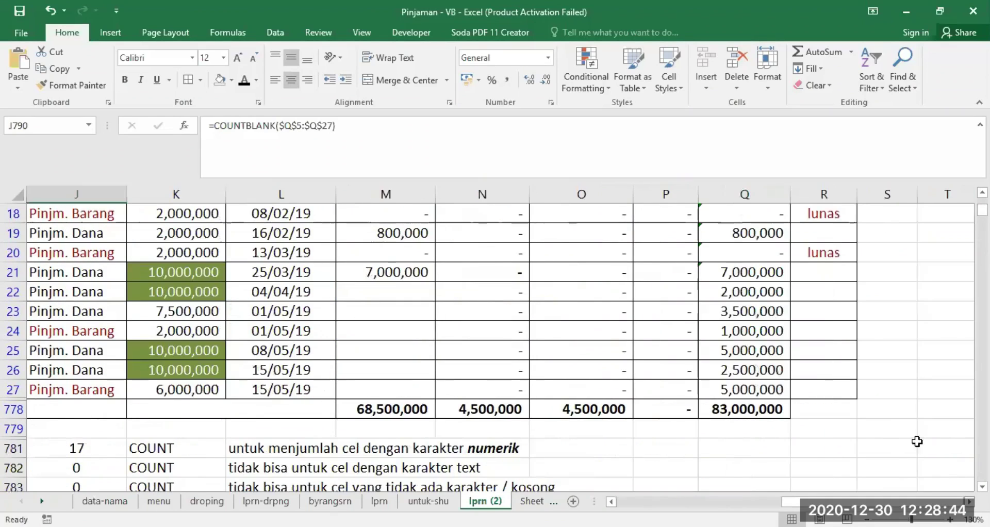
{"action": "left_click", "coordinate": [746, 392]}
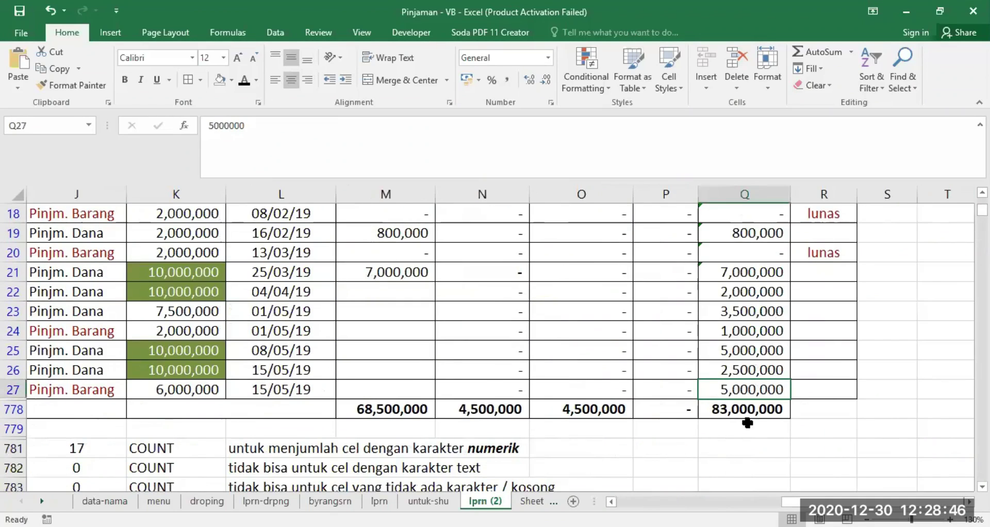
{"action": "key", "text": "Delete"}
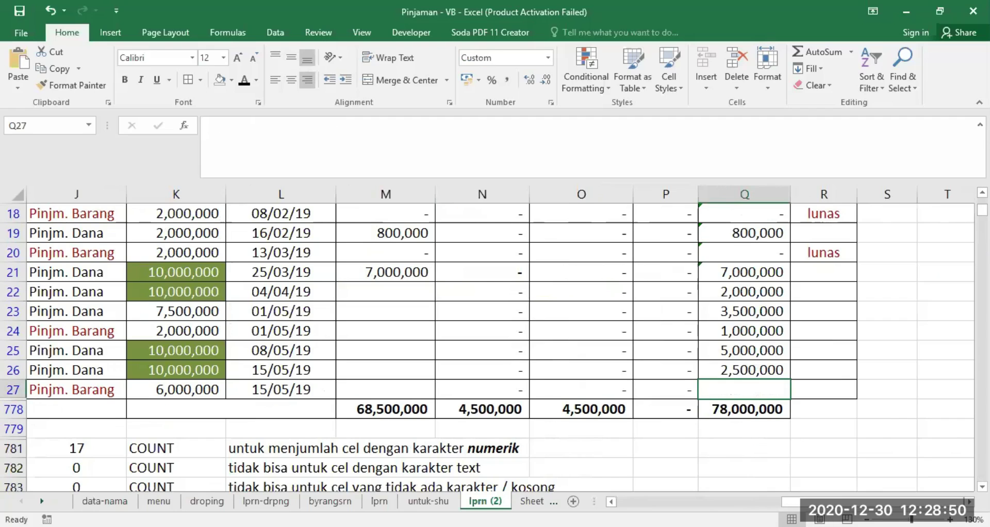
Check the COUNTBLANK result and formula in J790 with the closing balance in Q27 empty
{"action": "scroll", "coordinate": [487, 461], "scroll_direction": "left", "scroll_amount": 2}
{"action": "scroll", "coordinate": [487, 460], "scroll_direction": "down", "scroll_amount": 4}
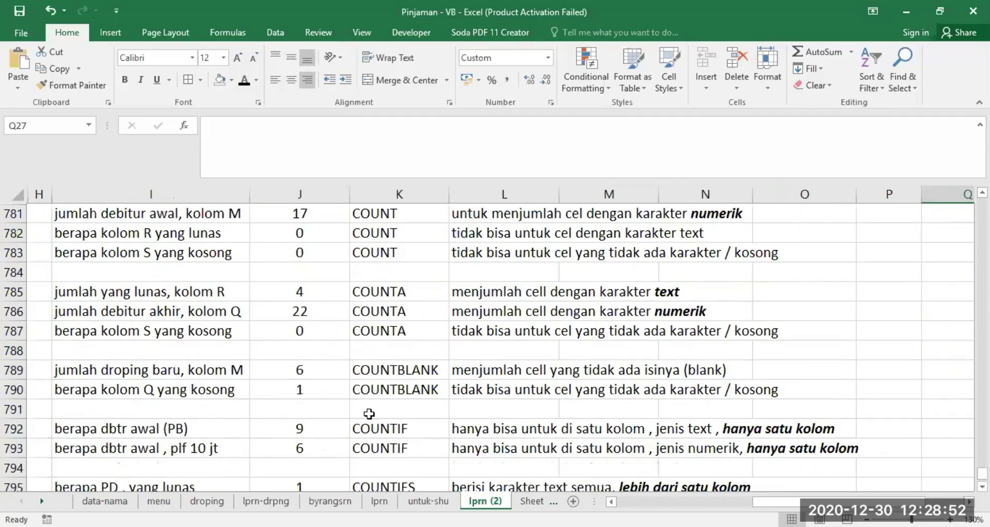
{"action": "left_click", "coordinate": [297, 387]}
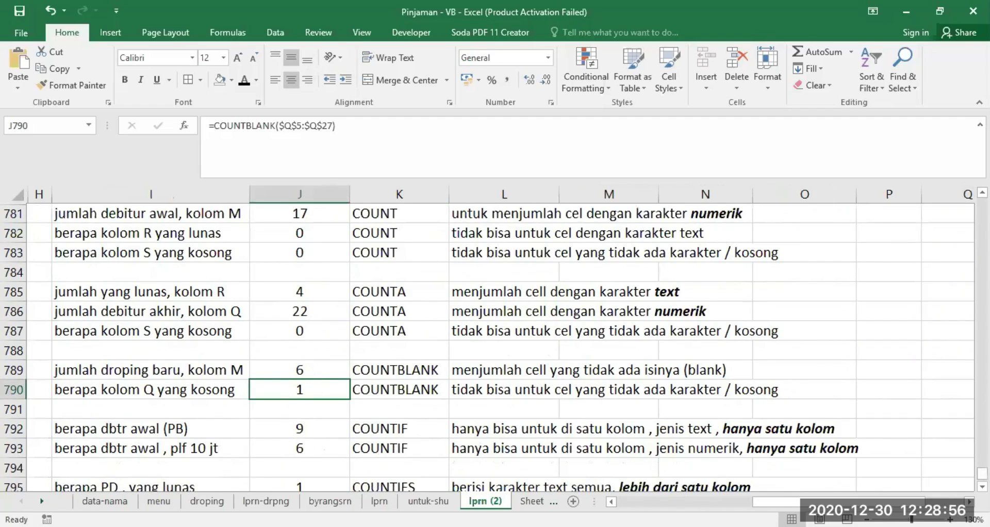
Undo the clearing of the last debtor's closing balance in Q27
{"action": "scroll", "coordinate": [935, 502], "scroll_direction": "right", "scroll_amount": 2}
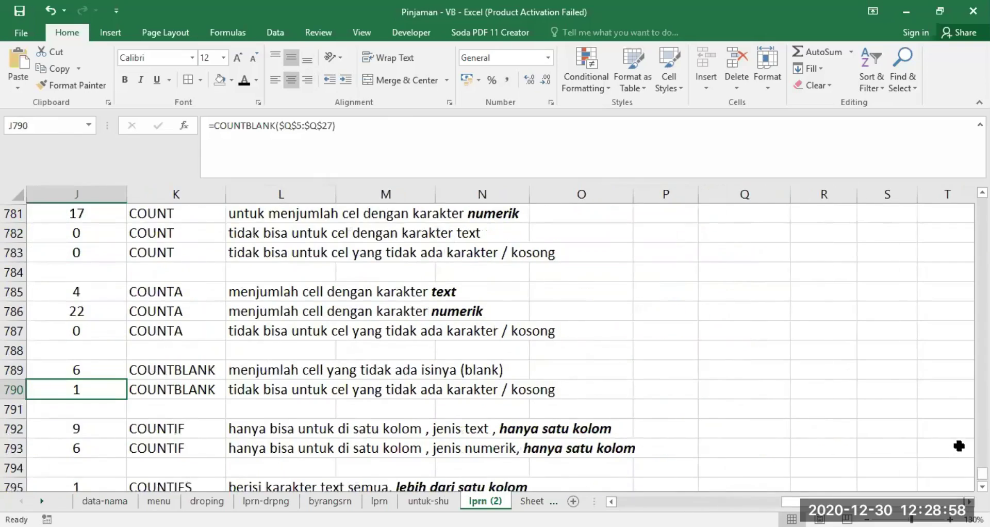
{"action": "scroll", "coordinate": [954, 442], "scroll_direction": "up", "scroll_amount": 4}
{"action": "left_click", "coordinate": [751, 389]}
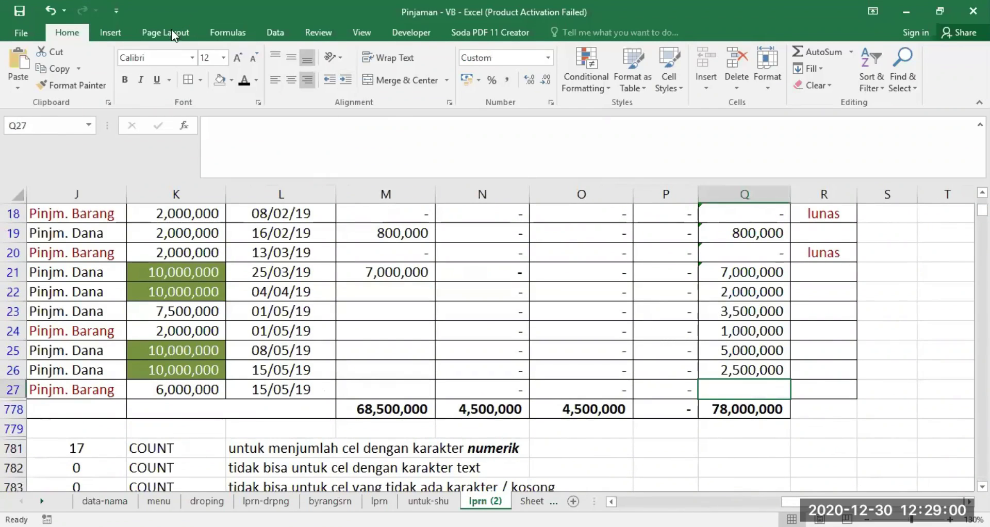
{"action": "left_click", "coordinate": [49, 11]}
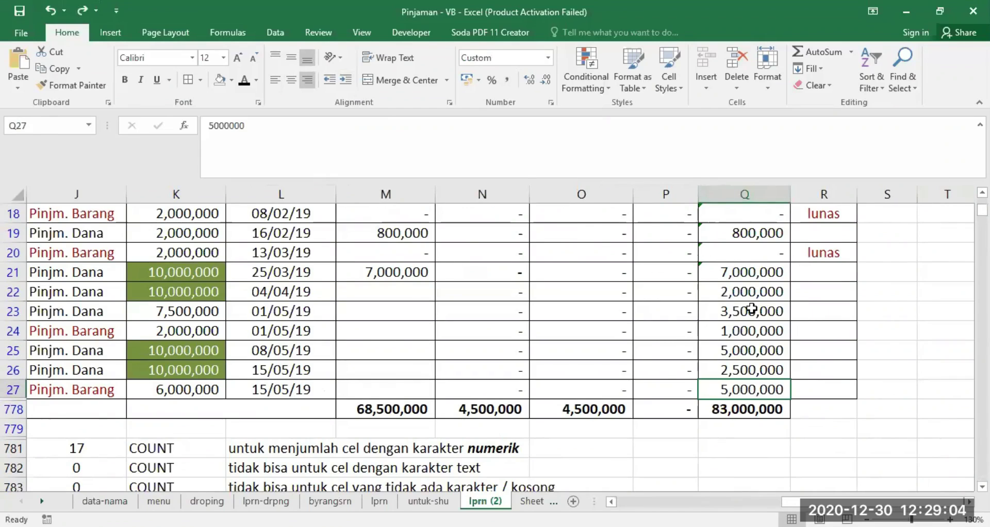
Look over the closing balances in column Q and recheck the COUNTBLANK formula in J790
{"action": "scroll", "coordinate": [750, 309], "scroll_direction": "up", "scroll_amount": 4}
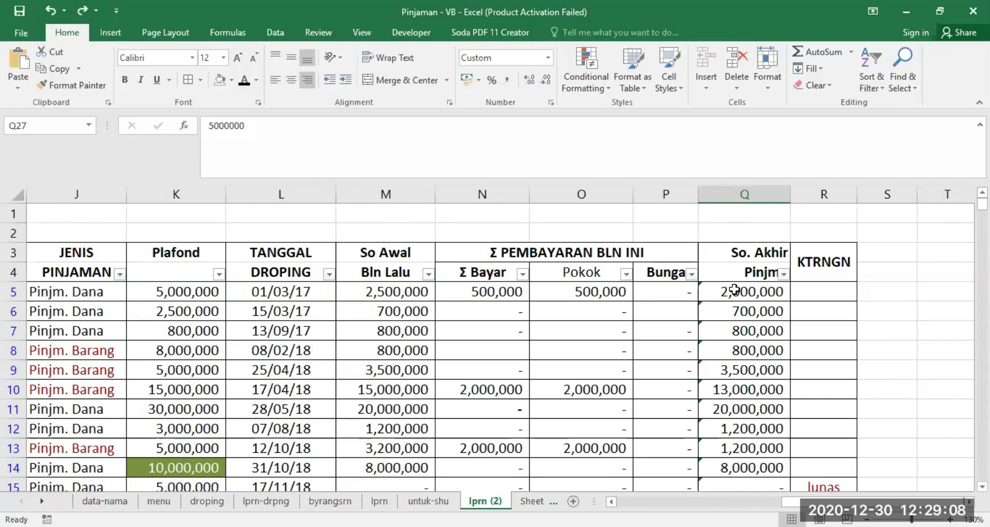
{"action": "scroll", "coordinate": [731, 348], "scroll_direction": "down", "scroll_amount": 10}
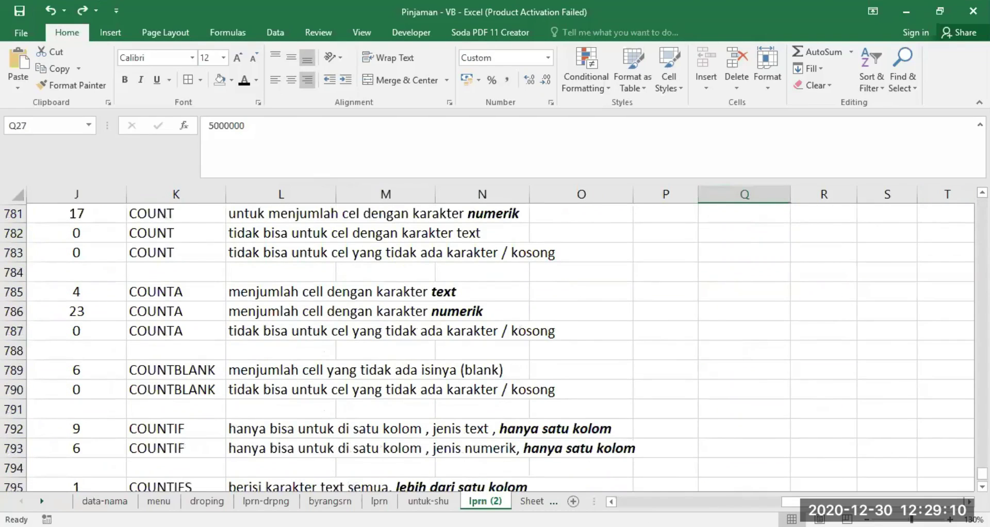
{"action": "left_click", "coordinate": [611, 501]}
{"action": "left_click", "coordinate": [611, 501]}
{"action": "left_click", "coordinate": [611, 501]}
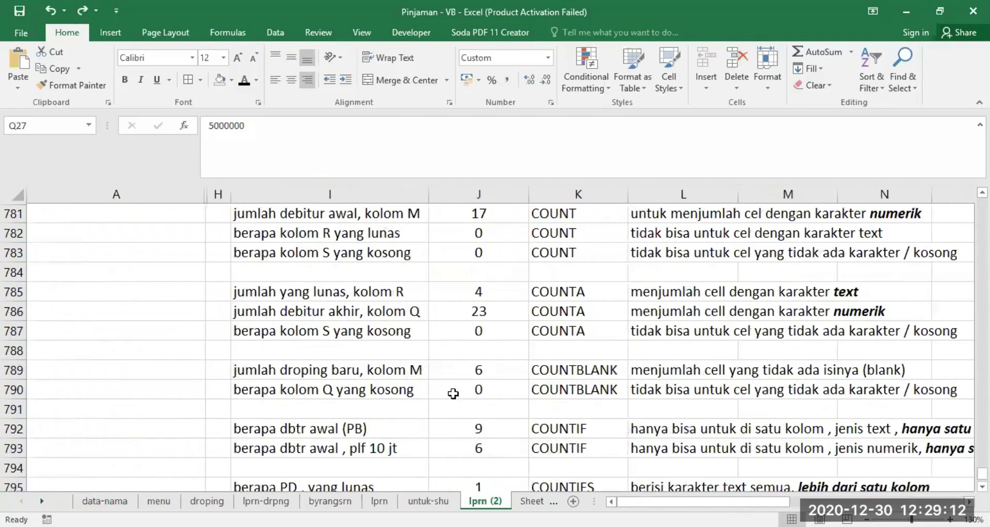
{"action": "left_click", "coordinate": [486, 385]}
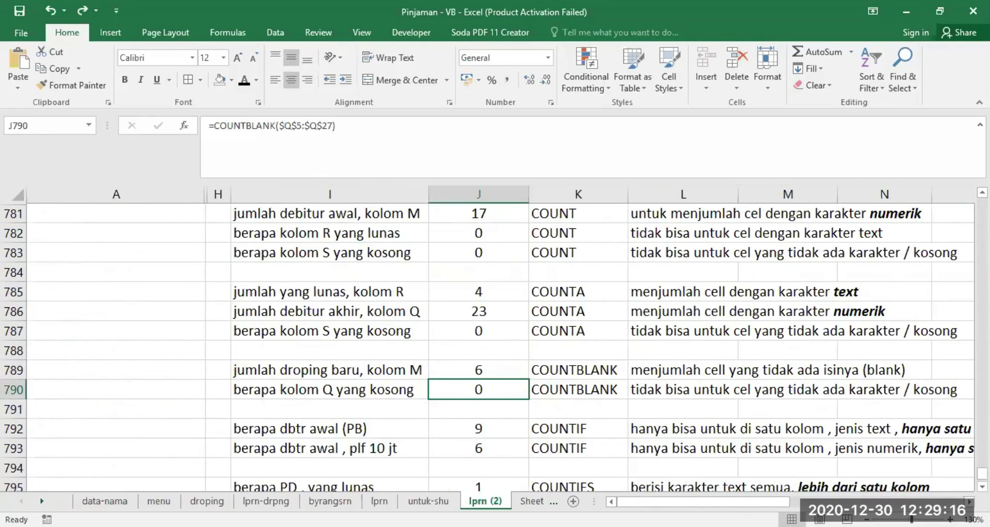
Change the range of the COUNTBLANK formula in J790 to $S$5:$S$27
{"action": "left_click", "coordinate": [969, 502]}
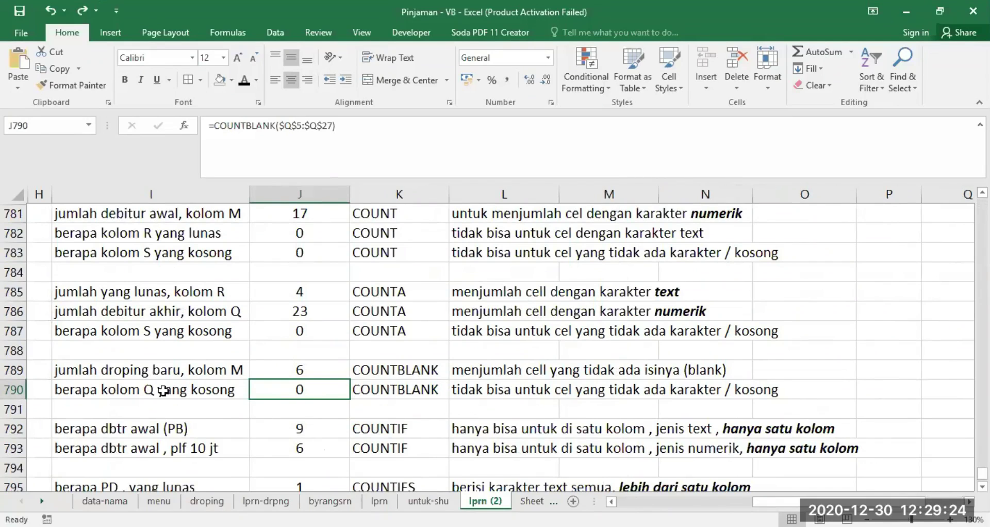
{"action": "scroll", "coordinate": [951, 254], "scroll_direction": "up", "scroll_amount": 3}
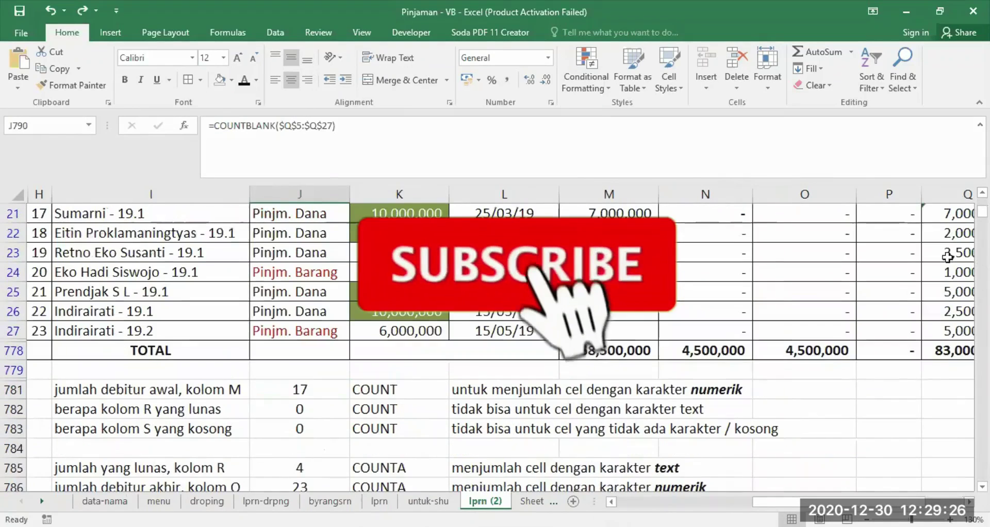
{"action": "scroll", "coordinate": [870, 221], "scroll_direction": "right", "scroll_amount": 2}
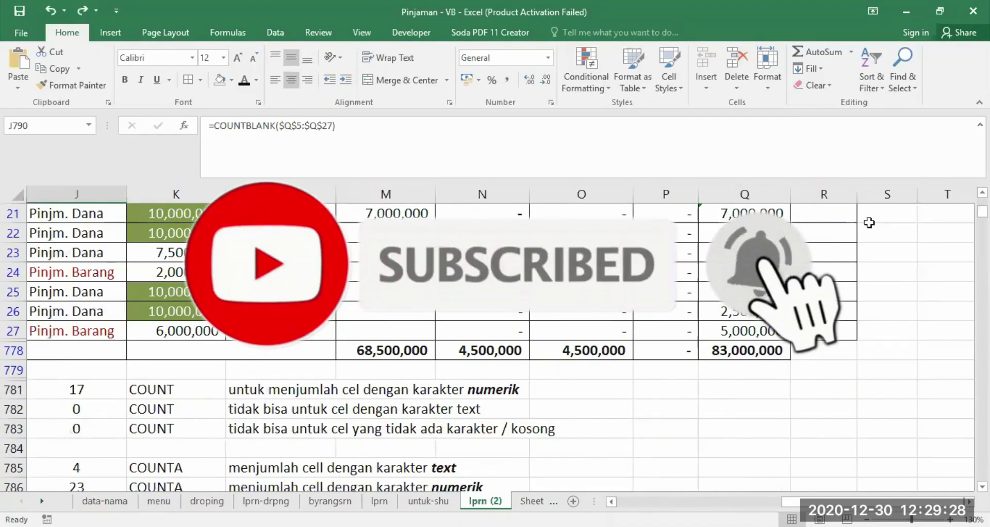
{"action": "scroll", "coordinate": [864, 235], "scroll_direction": "down", "scroll_amount": 3}
{"action": "scroll", "coordinate": [619, 459], "scroll_direction": "down", "scroll_amount": 1}
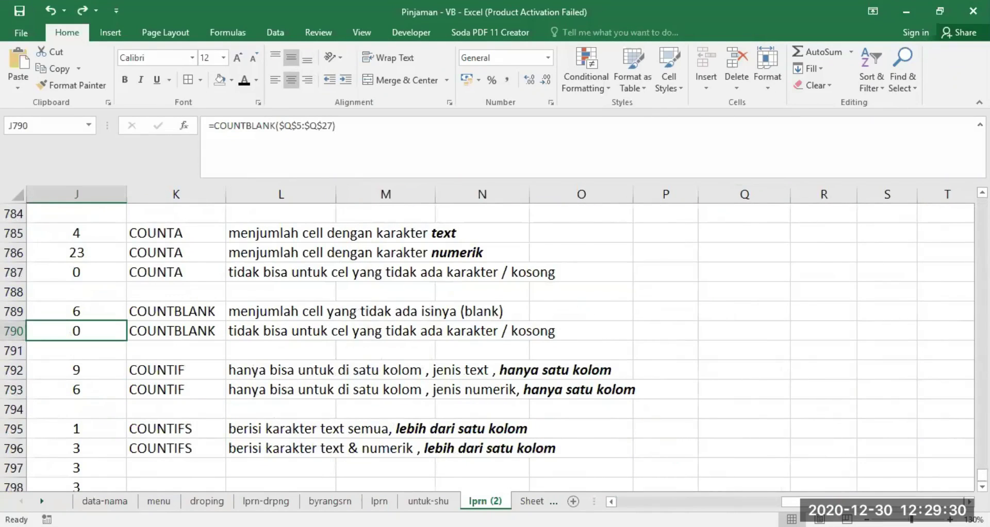
{"action": "left_click", "coordinate": [611, 502]}
{"action": "left_click", "coordinate": [611, 502]}
{"action": "left_click", "coordinate": [611, 502]}
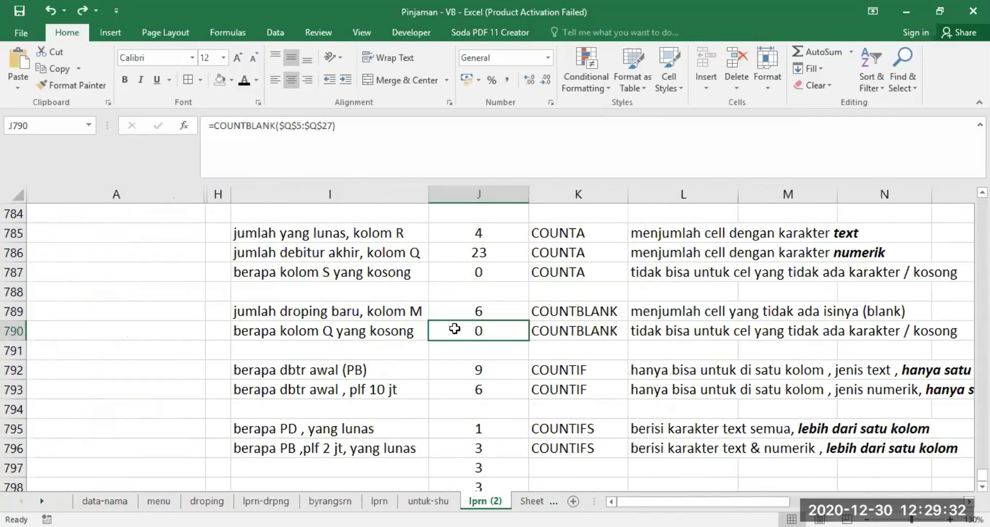
{"action": "left_click", "coordinate": [290, 125]}
{"action": "type", "text": "S"}
{"action": "key", "text": "Delete"}
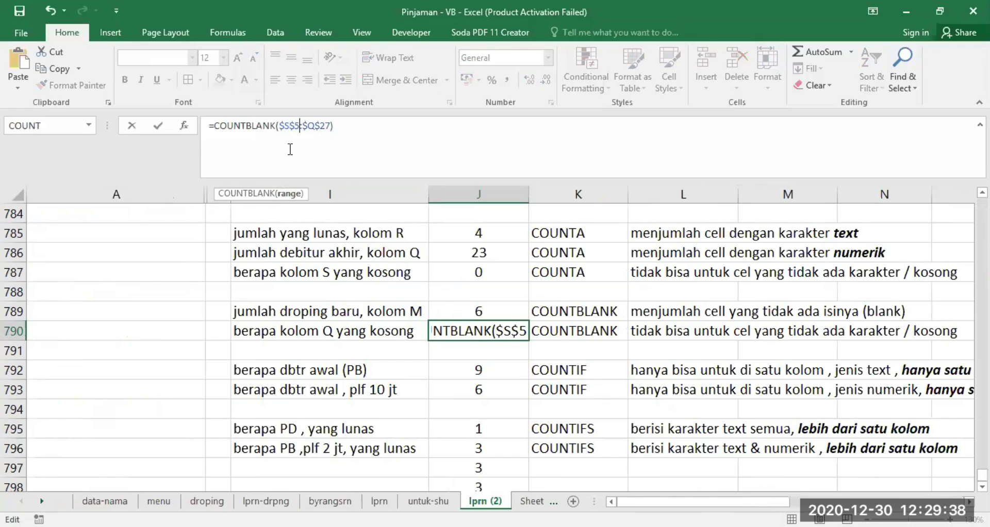
{"action": "key", "text": "Right"}
{"action": "key", "text": "Right"}
{"action": "key", "text": "Right"}
{"action": "type", "text": "S"}
{"action": "key", "text": "Delete"}
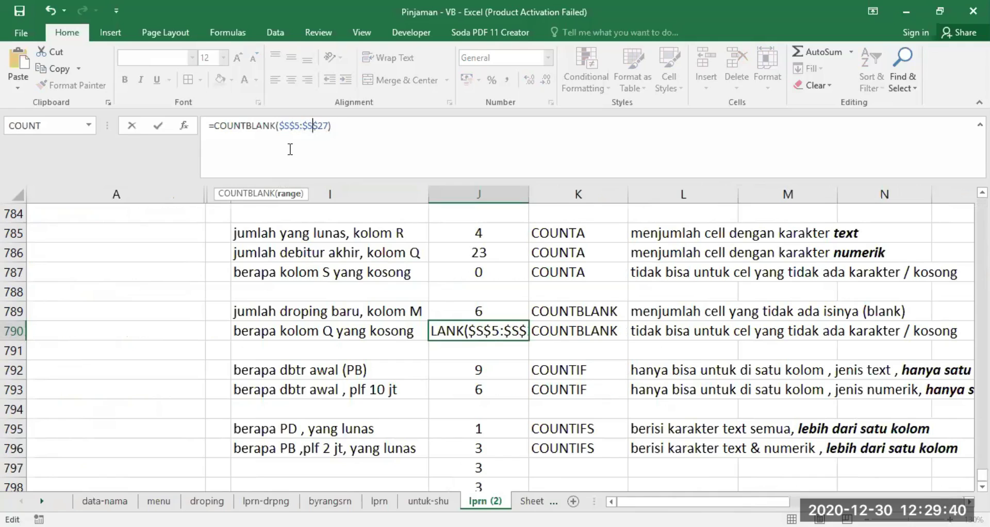
{"action": "key", "text": "Return"}
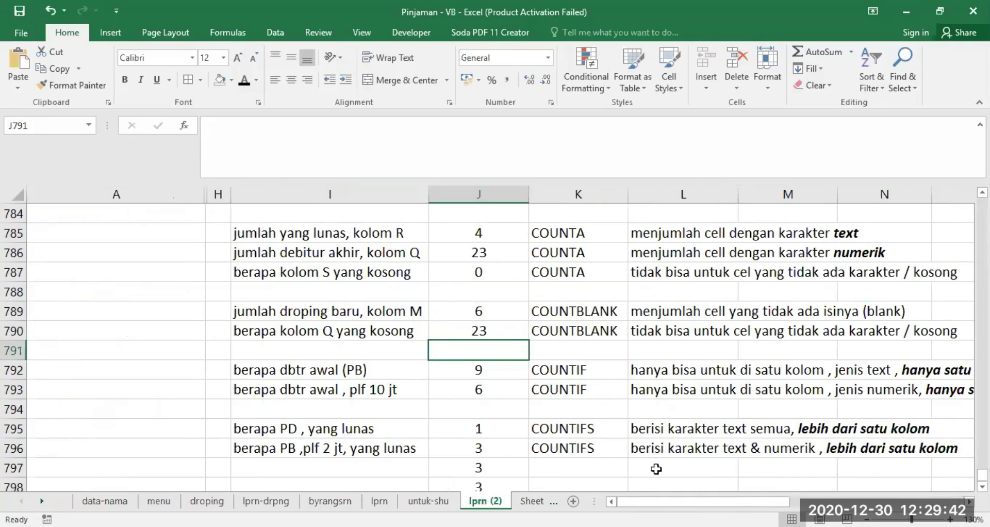
Highlight the empty range S5:S27 that the COUNTBLANK formula in J790 refers to, and return to that formula
{"action": "left_click", "coordinate": [496, 330]}
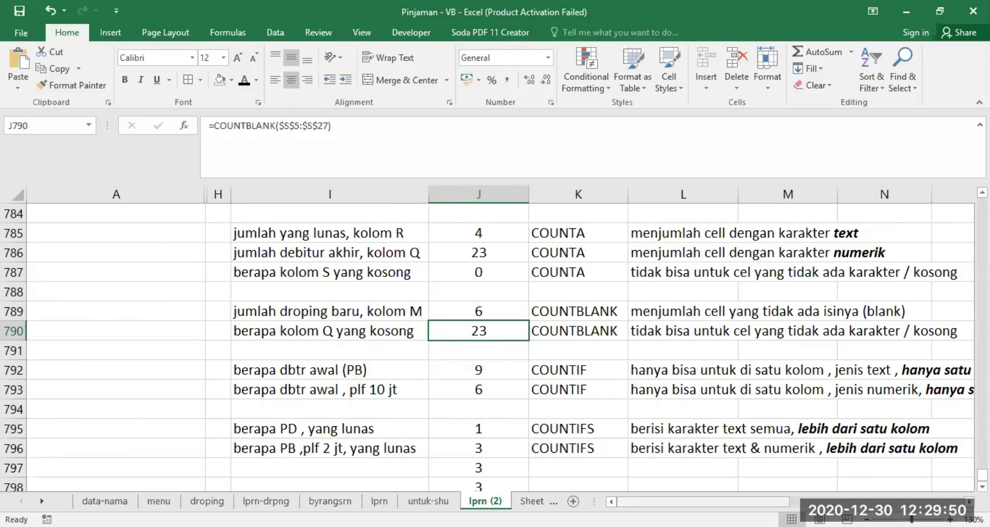
{"action": "scroll", "coordinate": [567, 341], "scroll_direction": "right", "scroll_amount": 1}
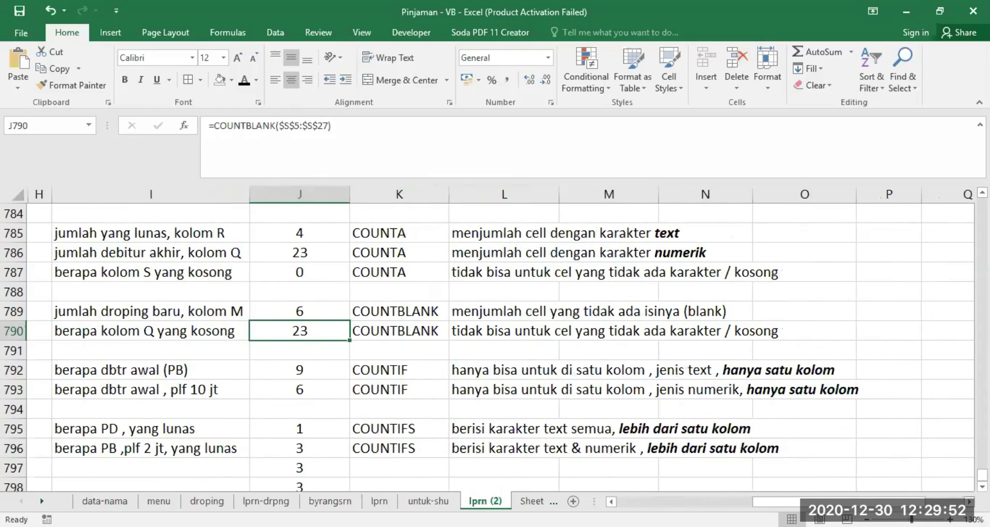
{"action": "left_click", "coordinate": [970, 502]}
{"action": "left_click", "coordinate": [970, 502]}
{"action": "scroll", "coordinate": [902, 389], "scroll_direction": "up", "scroll_amount": 12}
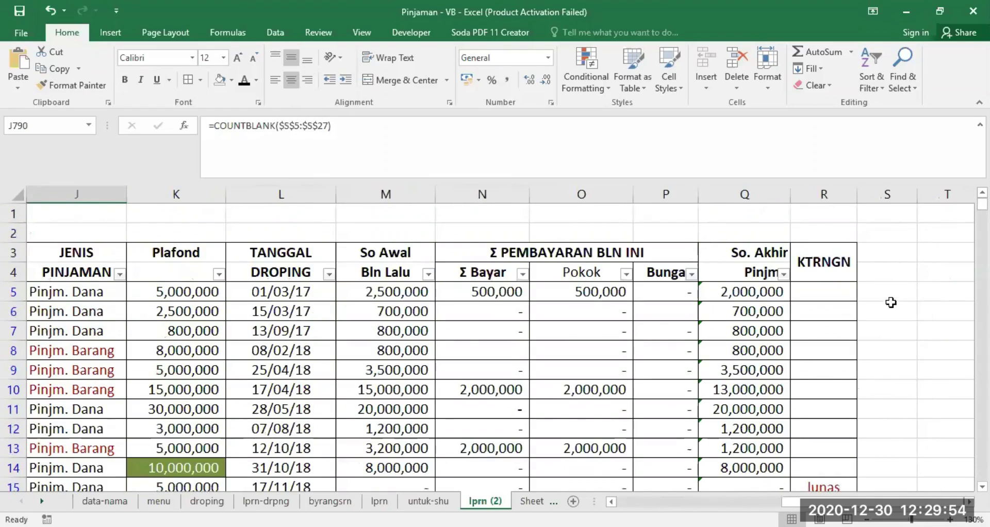
{"action": "double_click", "coordinate": [893, 291]}
{"action": "left_click", "coordinate": [909, 325]}
{"action": "left_click", "coordinate": [886, 296]}
{"action": "left_click_drag", "start_coordinate": [886, 296], "coordinate": [882, 391]}
{"action": "scroll", "coordinate": [882, 392], "scroll_direction": "down", "scroll_amount": 3}
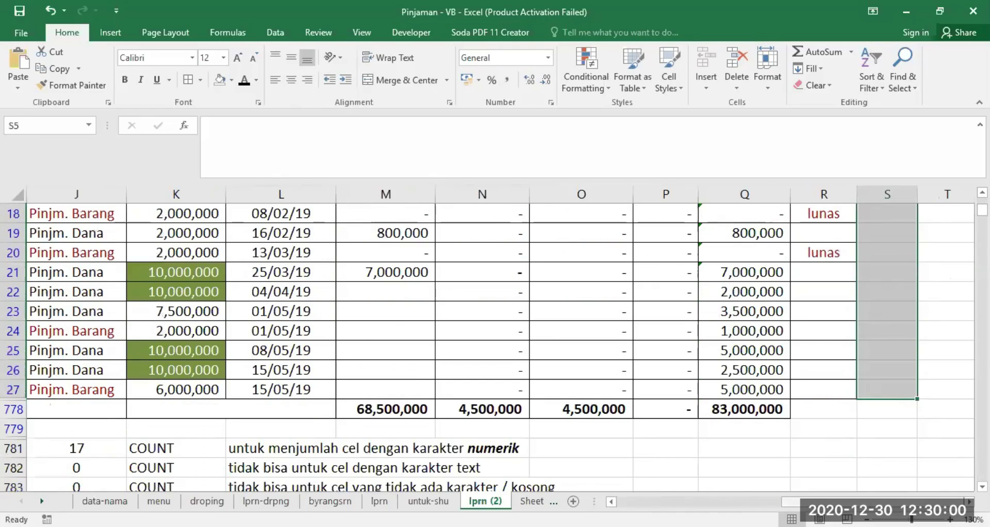
{"action": "left_click_drag", "start_coordinate": [846, 502], "coordinate": [683, 502]}
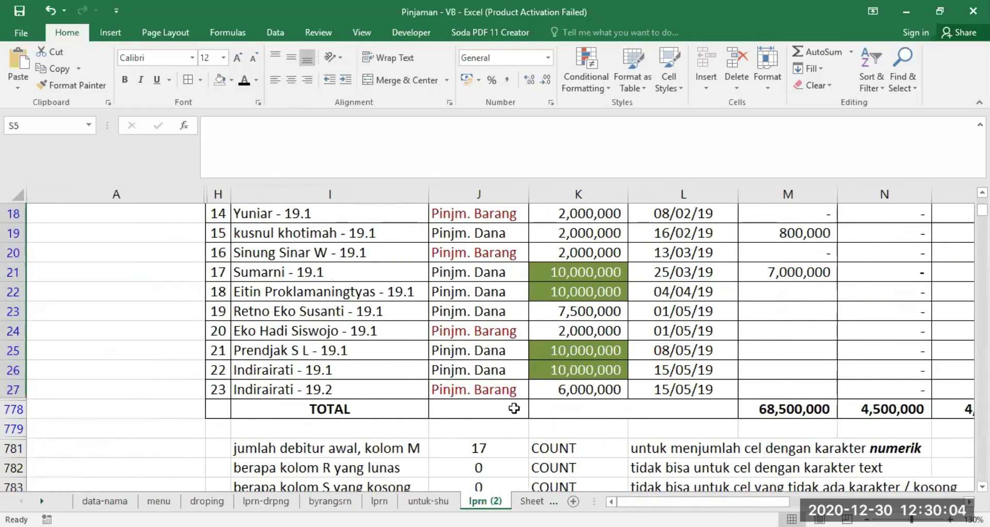
{"action": "scroll", "coordinate": [517, 408], "scroll_direction": "down", "scroll_amount": 5}
{"action": "left_click", "coordinate": [472, 390]}
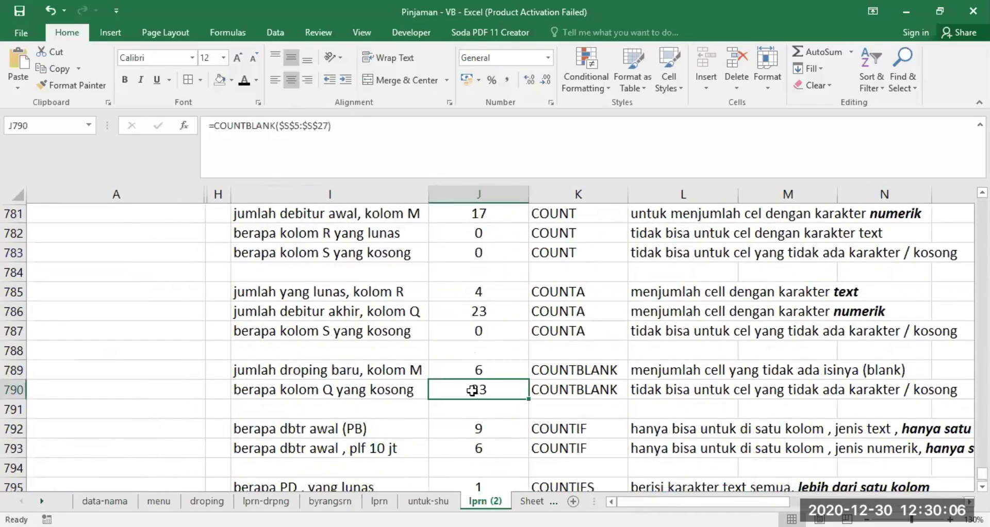
Remove the leading word "tidak" from the COUNTBLANK note in L790 so it reads "bisa untuk cel yang tidak ada karakter / kosong"
{"action": "left_click", "coordinate": [641, 389]}
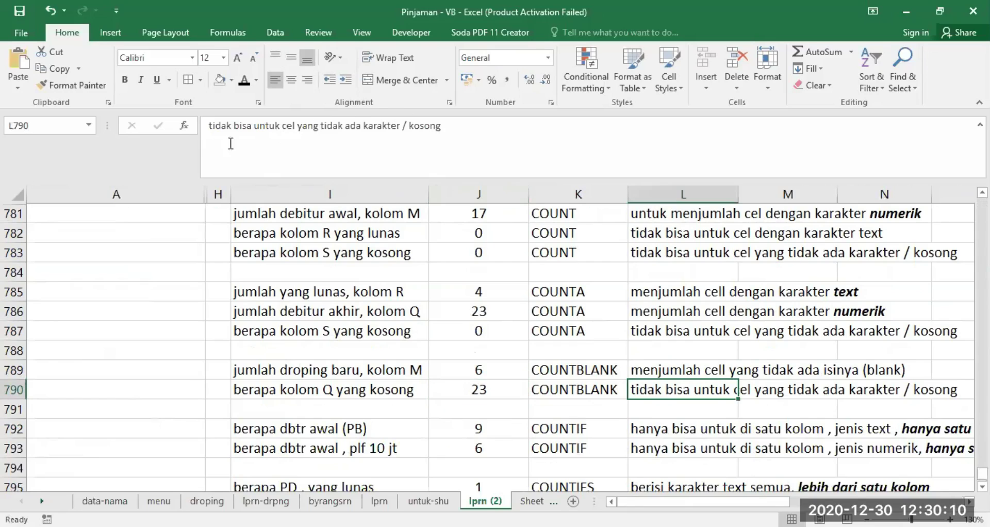
{"action": "left_click", "coordinate": [206, 125]}
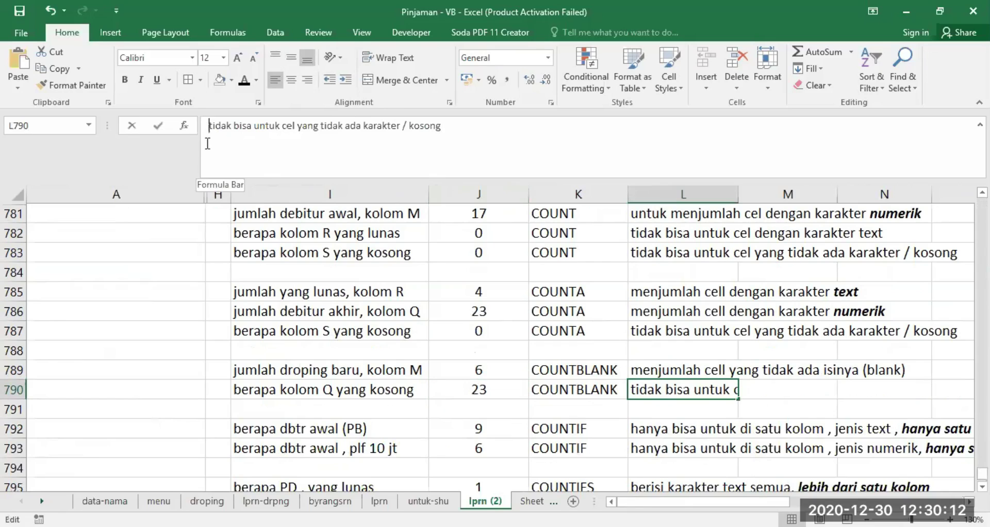
{"action": "key", "text": "Delete"}
{"action": "key", "text": "Delete"}
{"action": "key", "text": "Delete"}
{"action": "key", "text": "Delete"}
{"action": "key", "text": "Delete"}
{"action": "key", "text": "Delete"}
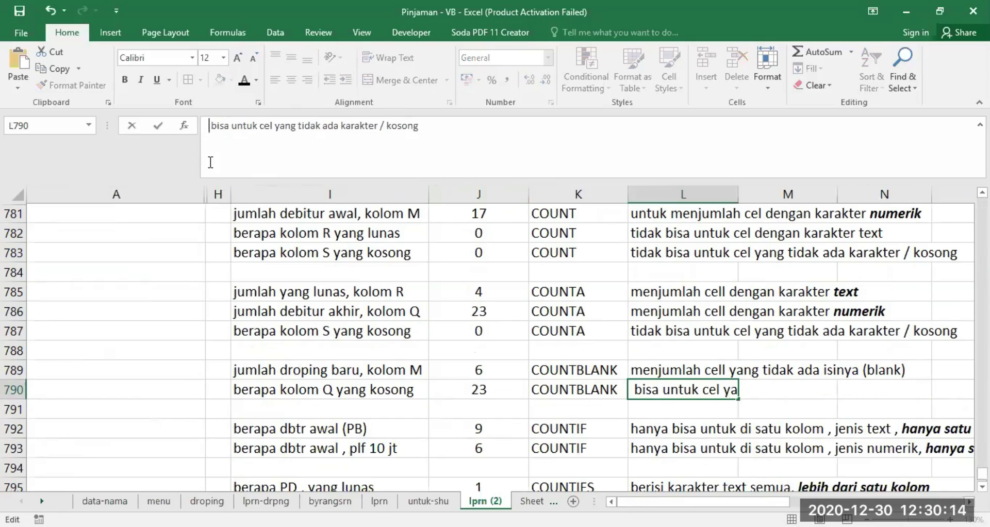
{"action": "key", "text": "Return"}
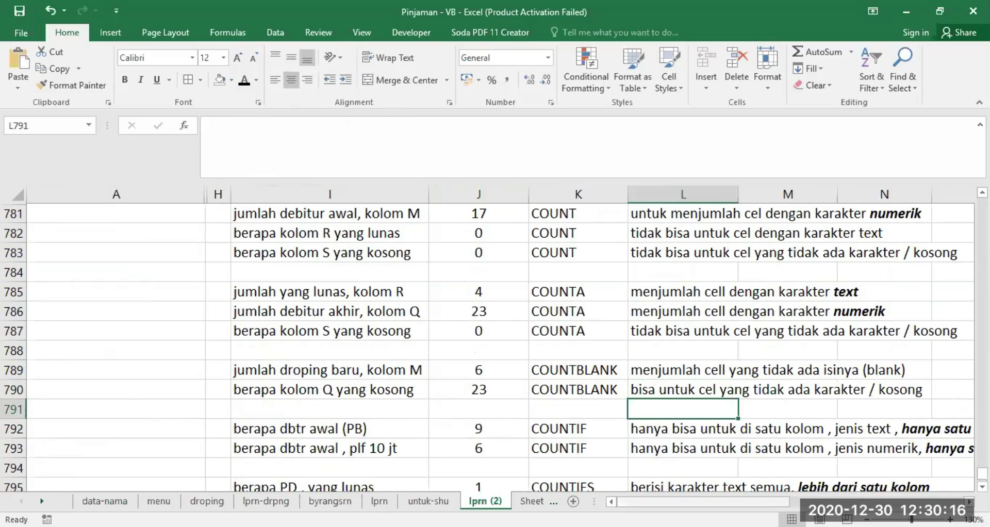
{"action": "left_click", "coordinate": [654, 385]}
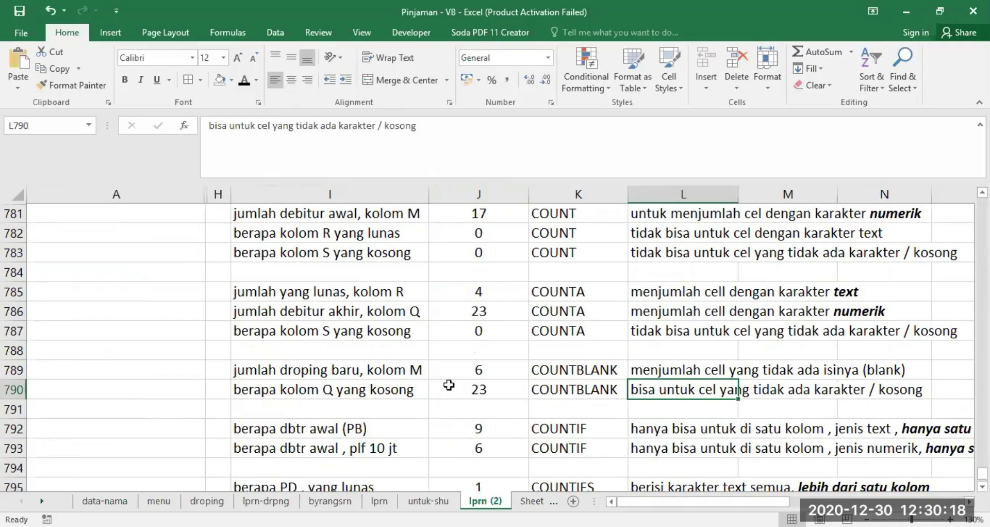
Set the range of the COUNTBLANK formula in J790 back to $Q$5:$Q$27
{"action": "left_click", "coordinate": [472, 391]}
{"action": "left_click", "coordinate": [284, 126]}
{"action": "type", "text": "$Q"}
{"action": "key", "text": "Delete"}
{"action": "key", "text": "Delete"}
{"action": "key", "text": "Right"}
{"action": "key", "text": "Right"}
{"action": "key", "text": "Right"}
{"action": "type", "text": "Q"}
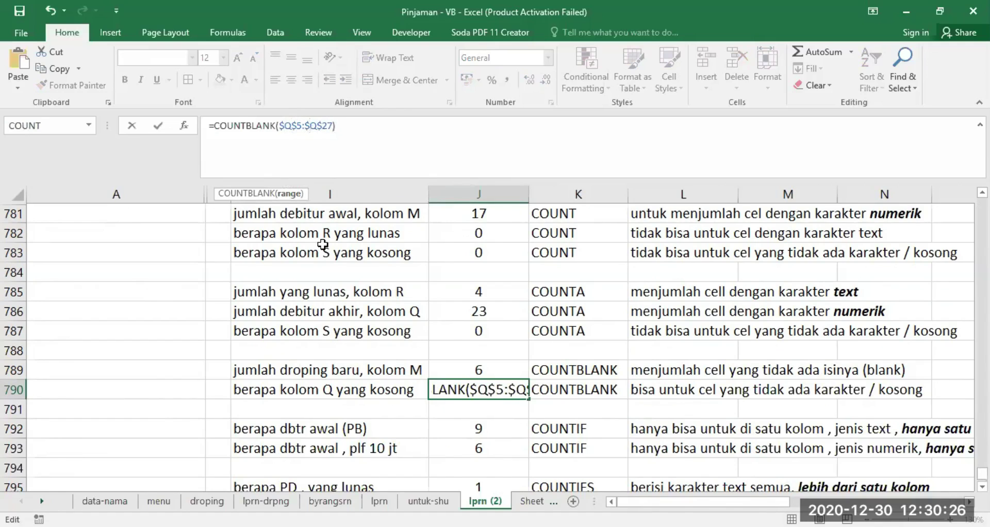
{"action": "key", "text": "Return"}
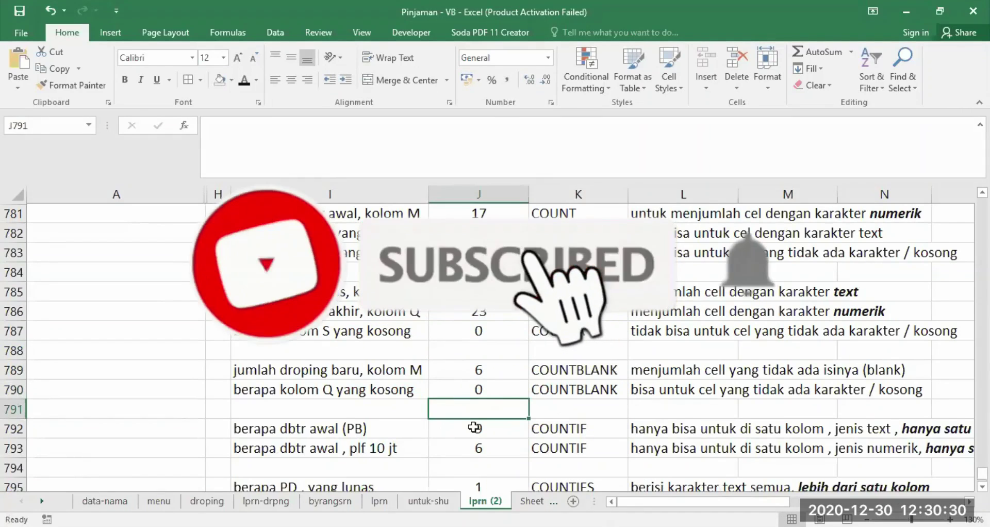
Look over the COUNTIF and COUNTIFS rows and highlight the plafond amounts K12:K26 in the loan table
{"action": "scroll", "coordinate": [566, 427], "scroll_direction": "down", "scroll_amount": 2}
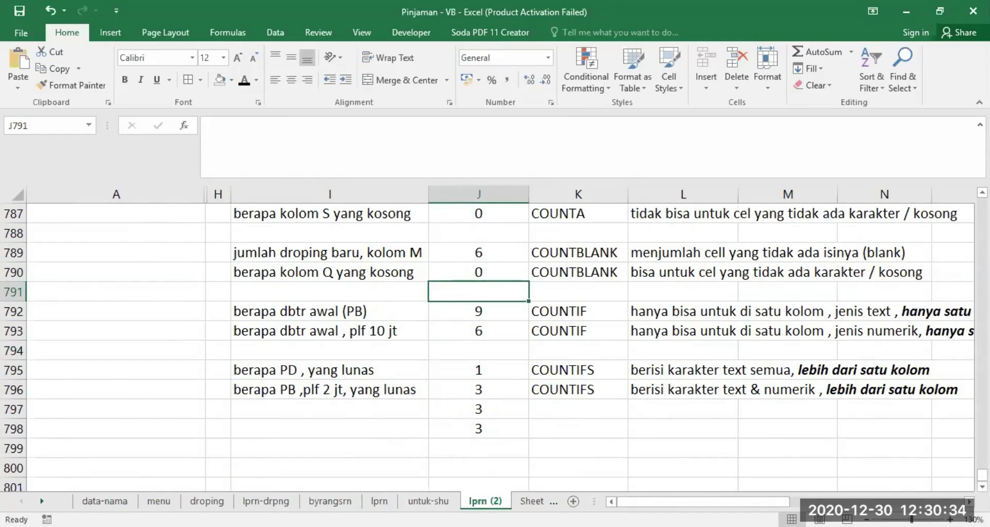
{"action": "scroll", "coordinate": [719, 318], "scroll_direction": "right", "scroll_amount": 1}
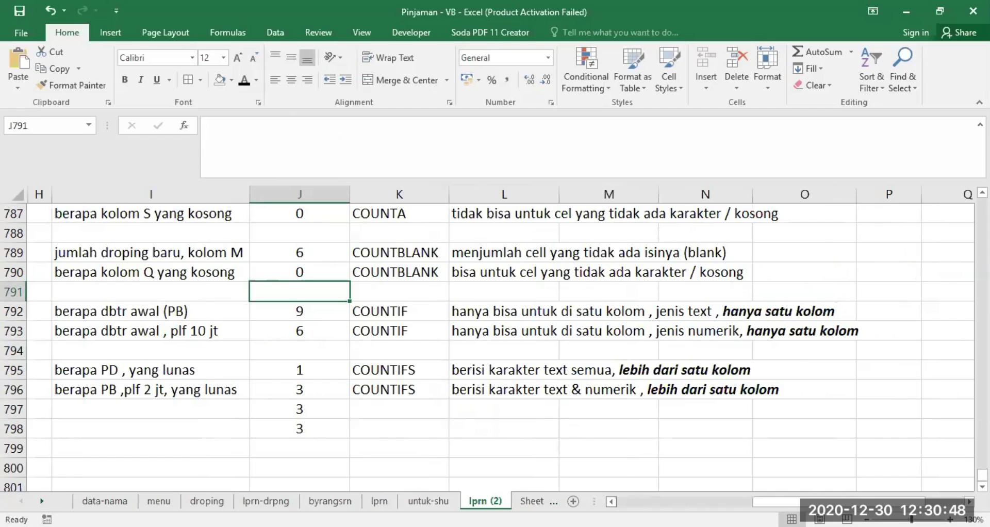
{"action": "left_click", "coordinate": [611, 501]}
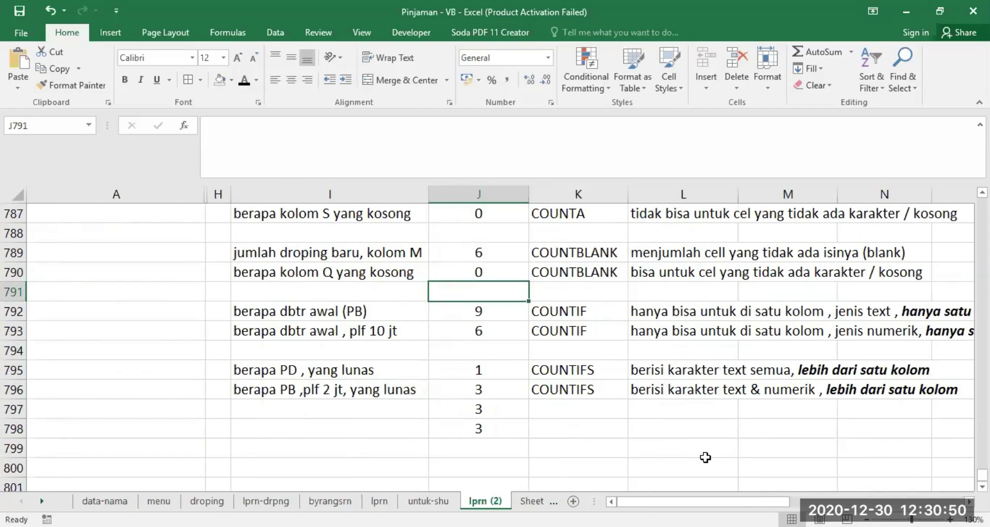
{"action": "scroll", "coordinate": [706, 457], "scroll_direction": "up", "scroll_amount": 6}
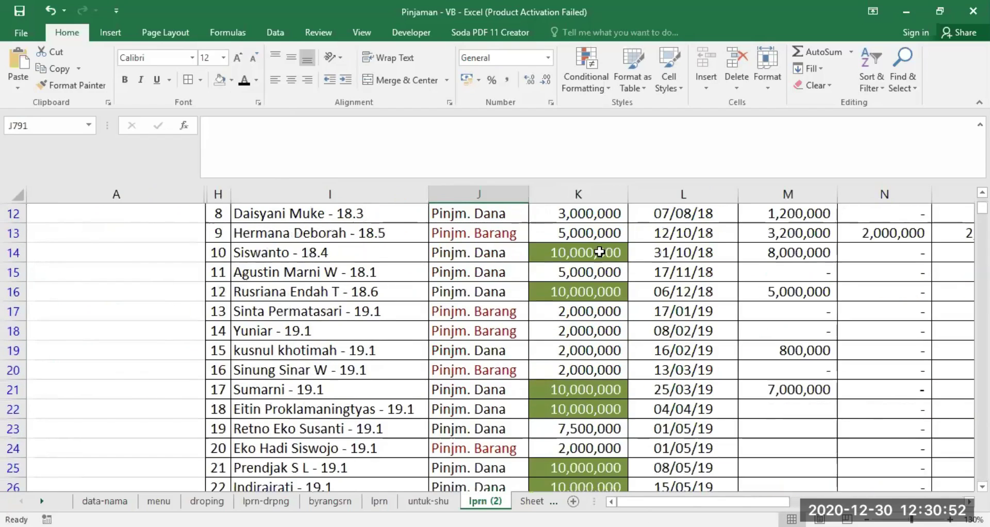
{"action": "left_click_drag", "start_coordinate": [573, 216], "coordinate": [558, 483]}
{"action": "scroll", "coordinate": [583, 403], "scroll_direction": "down", "scroll_amount": 10}
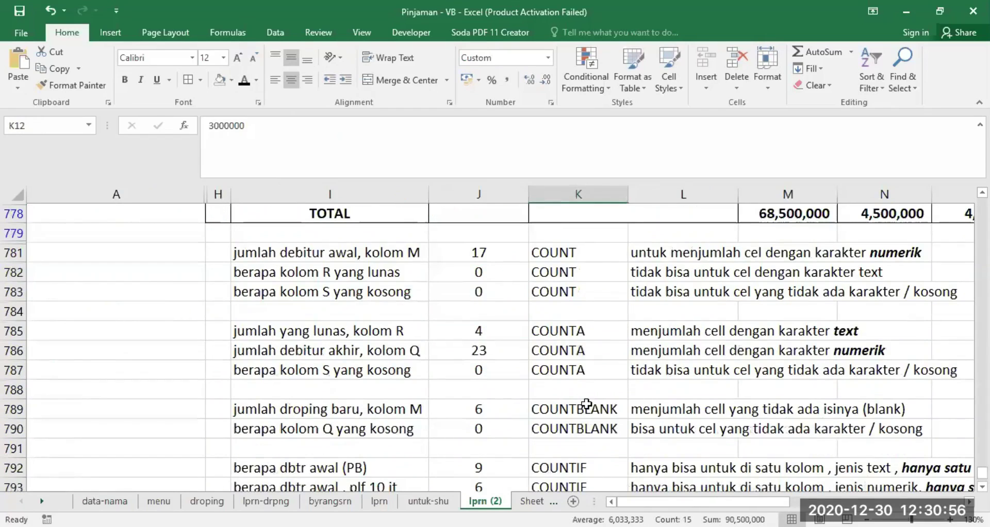
Check the plafond column at K12 against the COUNTIF and COUNTIFS rows, and show the COUNTIF formula in J792
{"action": "scroll", "coordinate": [587, 404], "scroll_direction": "up", "scroll_amount": 10}
{"action": "left_click", "coordinate": [568, 334]}
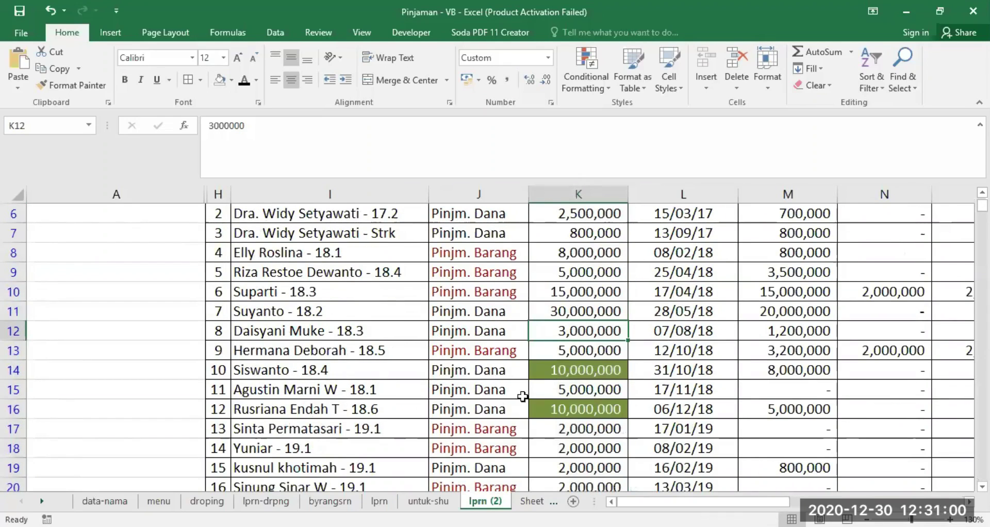
{"action": "scroll", "coordinate": [566, 306], "scroll_direction": "down", "scroll_amount": 15}
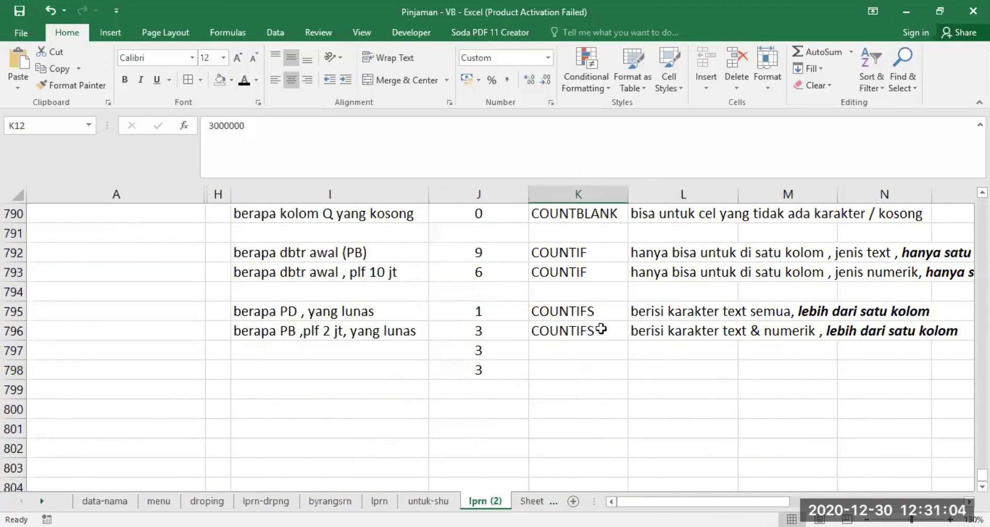
{"action": "scroll", "coordinate": [602, 328], "scroll_direction": "up", "scroll_amount": 2}
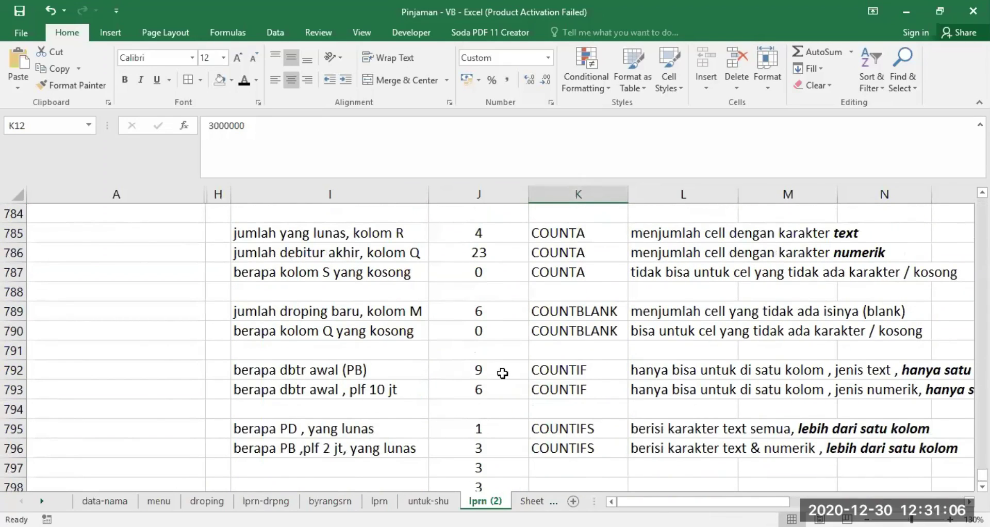
{"action": "left_click", "coordinate": [469, 370]}
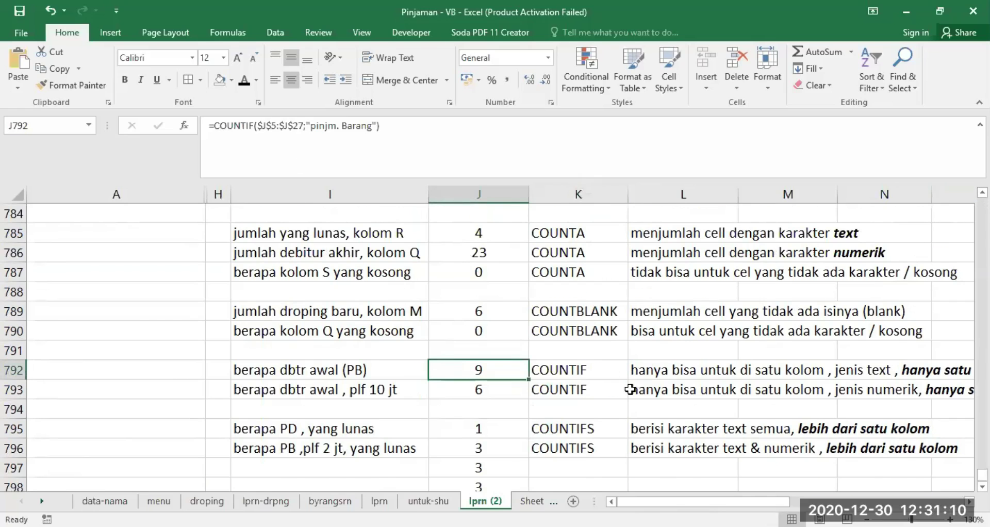
Point out a Pinjm. Dana entry in J5 and a Pinjm. Barang entry in J8, and return to the COUNTIF formula in J792
{"action": "scroll", "coordinate": [630, 389], "scroll_direction": "up", "scroll_amount": 10}
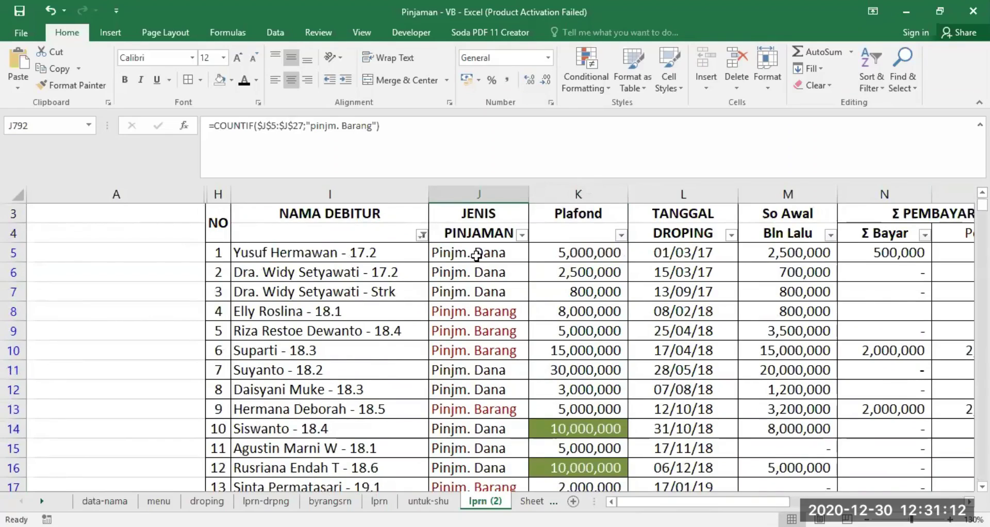
{"action": "left_click", "coordinate": [475, 253]}
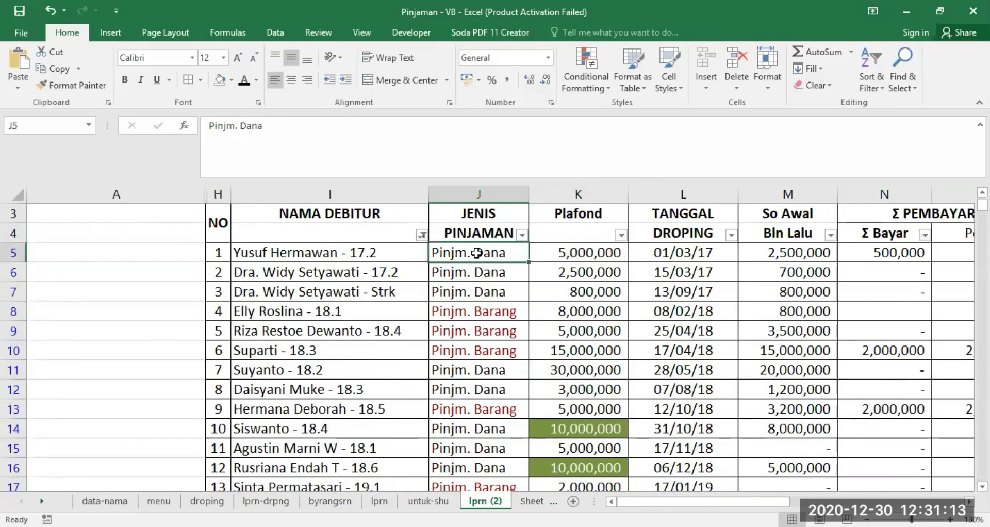
{"action": "left_click", "coordinate": [465, 312]}
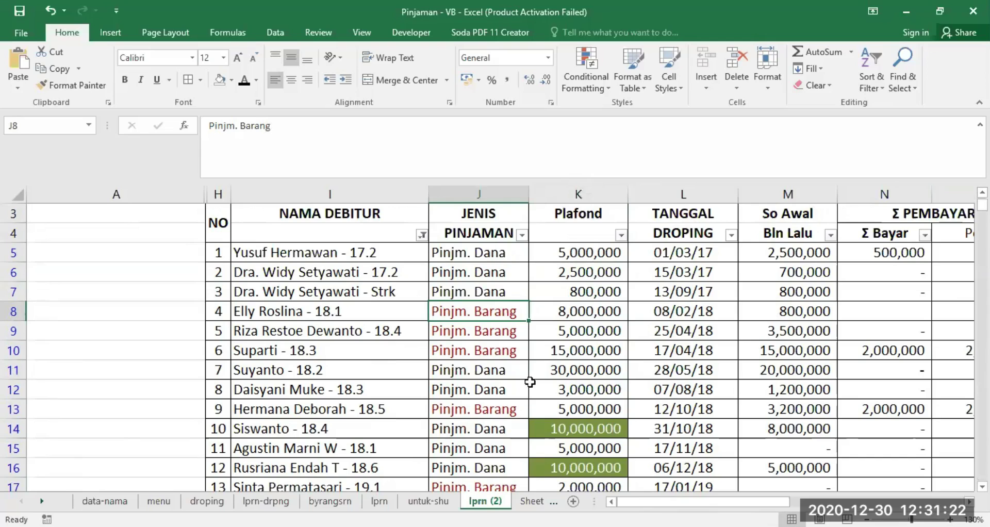
{"action": "scroll", "coordinate": [503, 409], "scroll_direction": "down", "scroll_amount": 10}
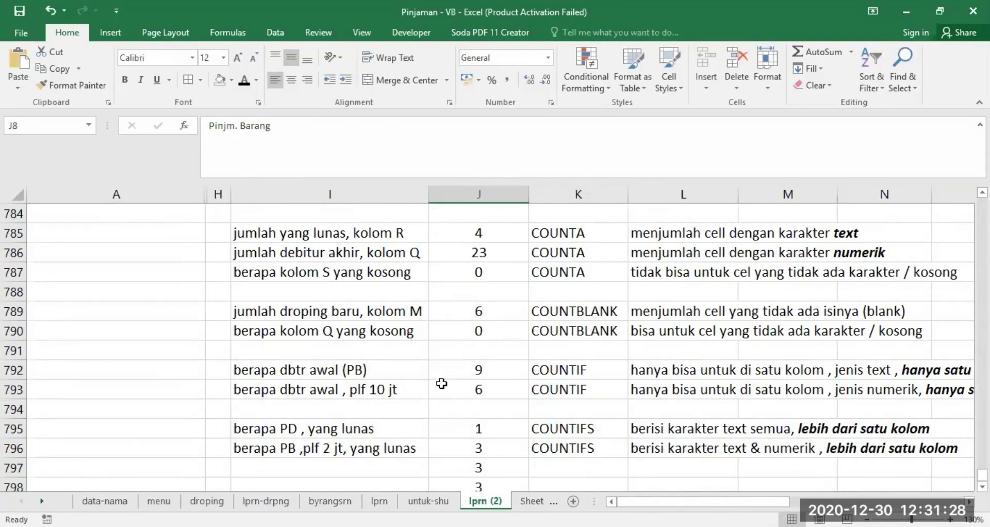
{"action": "left_click", "coordinate": [470, 370]}
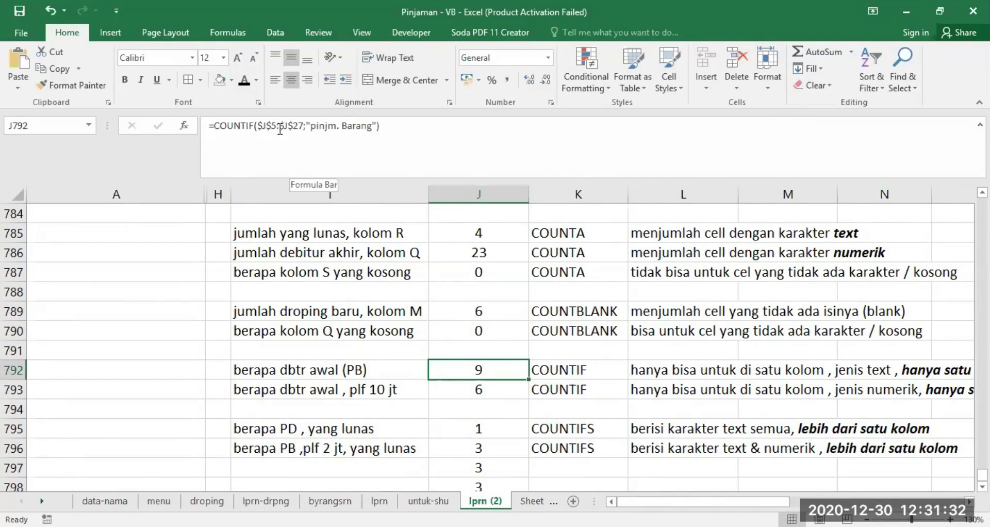
Highlight the criterion "pinjm. Barang" in the J792 formula and inspect its range J5:J27 in the loan table
{"action": "left_click", "coordinate": [309, 123]}
{"action": "left_click_drag", "start_coordinate": [309, 123], "coordinate": [372, 125]}
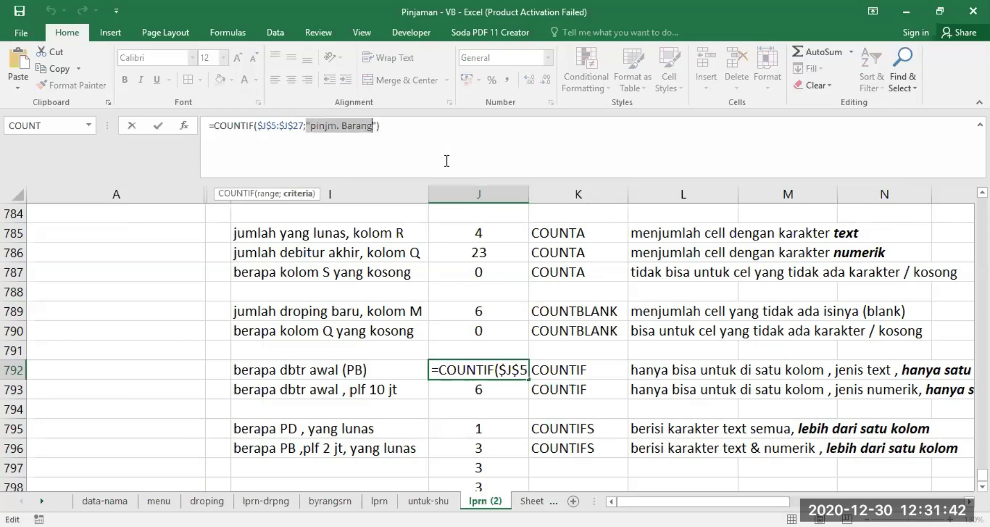
{"action": "key", "text": "End"}
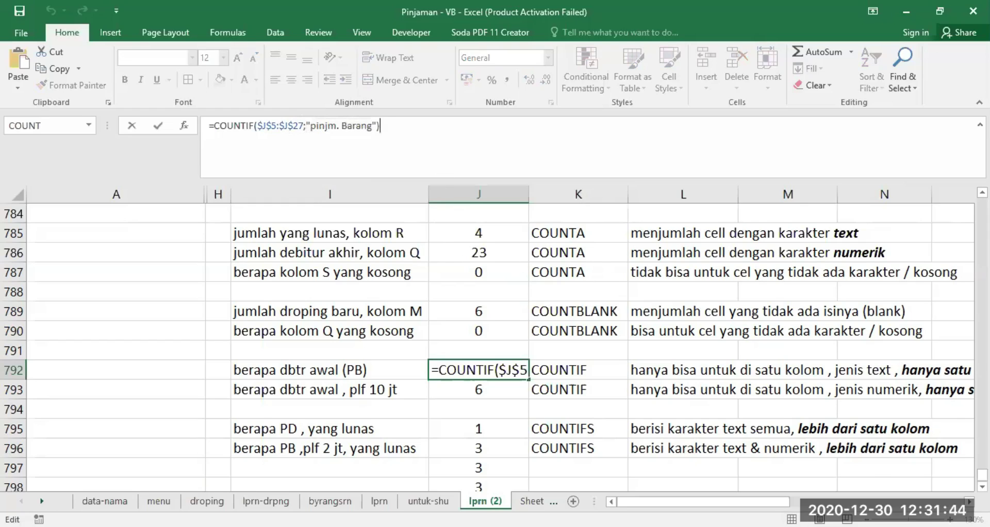
{"action": "scroll", "coordinate": [519, 261], "scroll_direction": "up", "scroll_amount": 5}
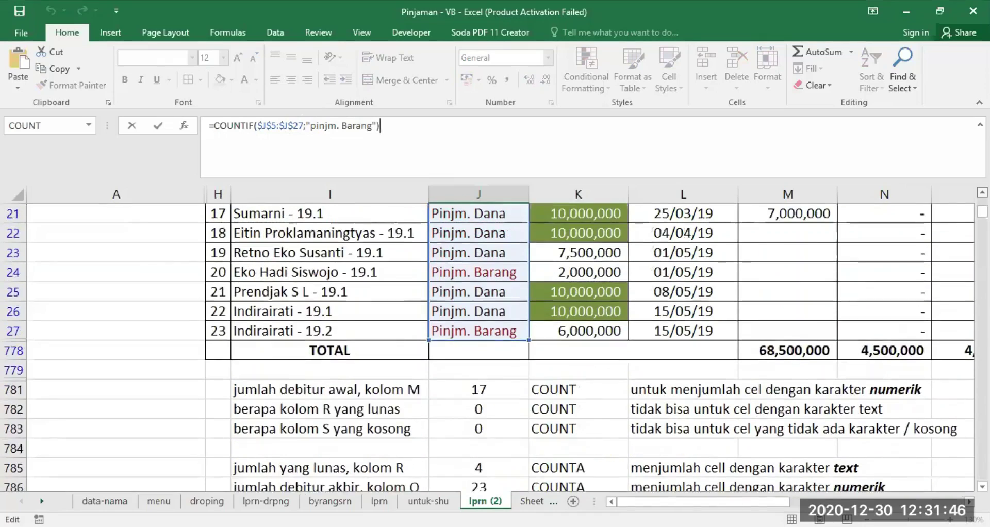
{"action": "left_click", "coordinate": [467, 233]}
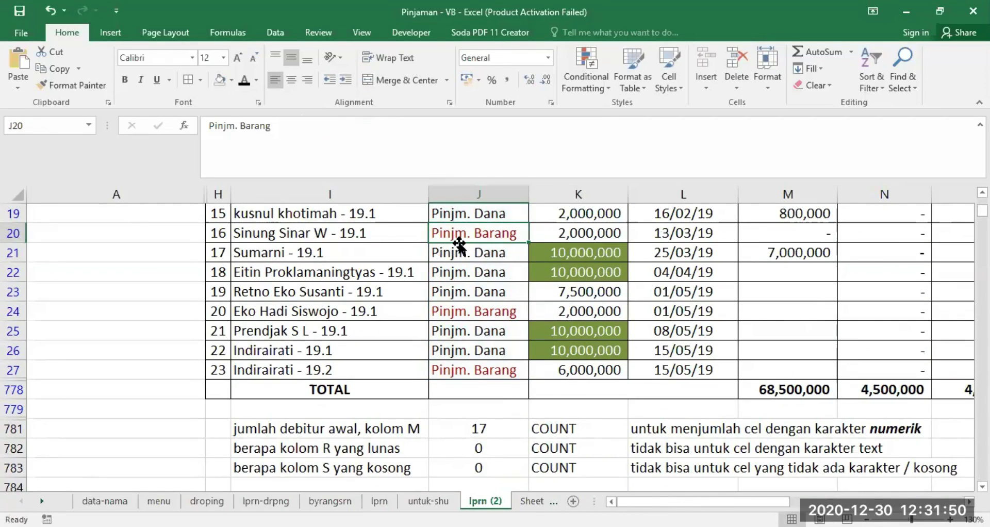
Try the COUNTIF criterion in J792 without its period, as "pinjm Barang", and undo that change
{"action": "scroll", "coordinate": [471, 315], "scroll_direction": "down", "scroll_amount": 2}
{"action": "scroll", "coordinate": [471, 315], "scroll_direction": "down", "scroll_amount": 3}
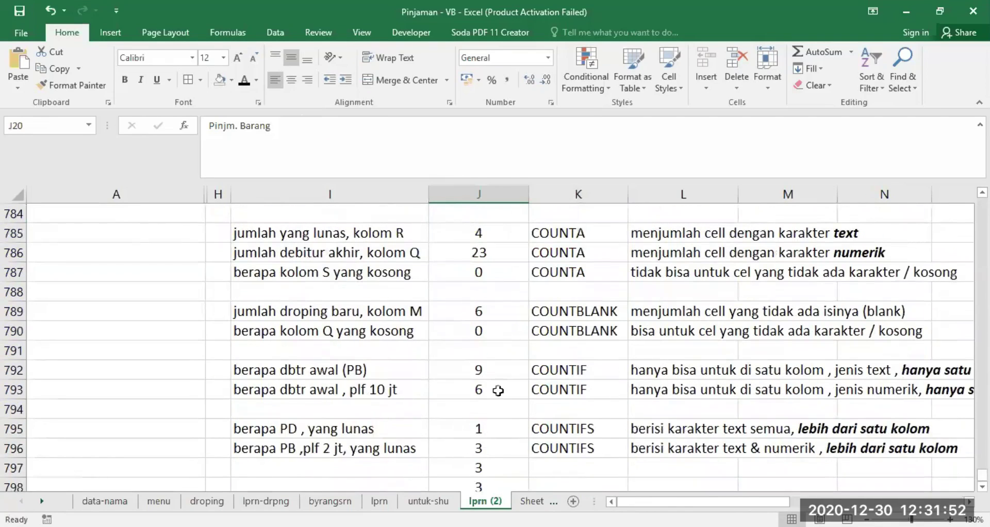
{"action": "left_click", "coordinate": [468, 371]}
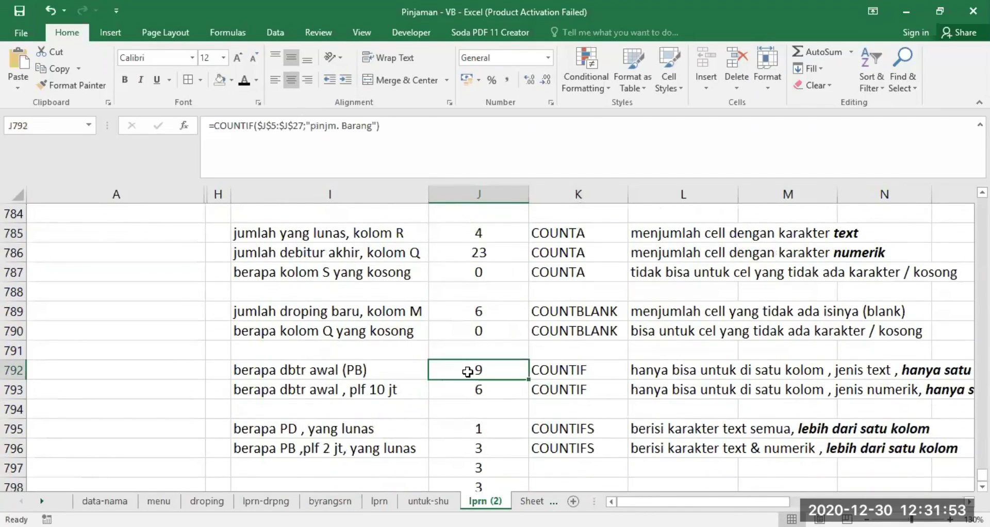
{"action": "left_click", "coordinate": [336, 127]}
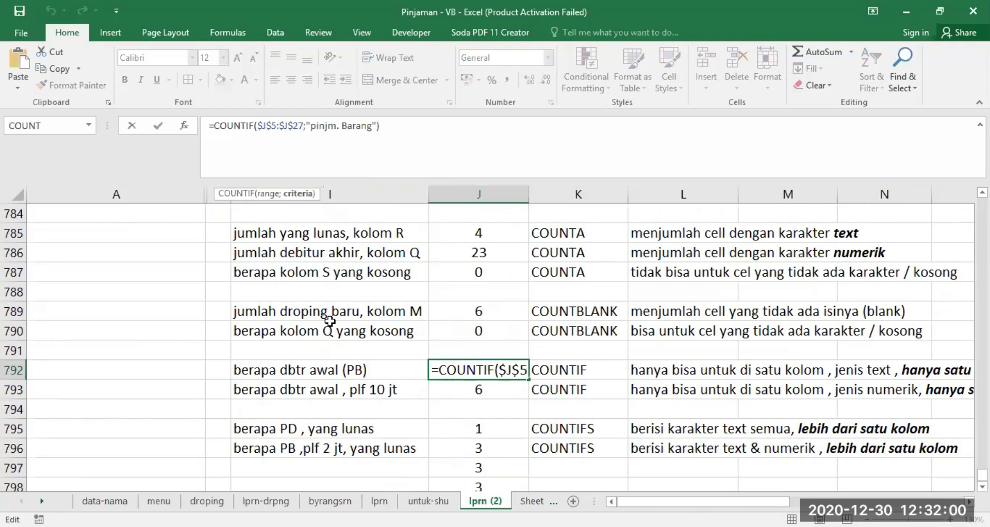
{"action": "key", "text": "Delete"}
{"action": "key", "text": "Return"}
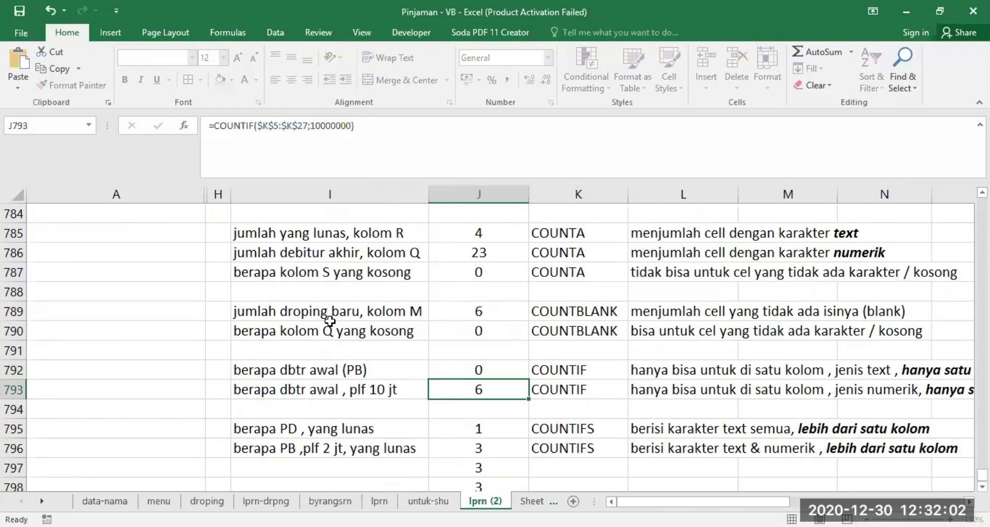
{"action": "left_click", "coordinate": [484, 368]}
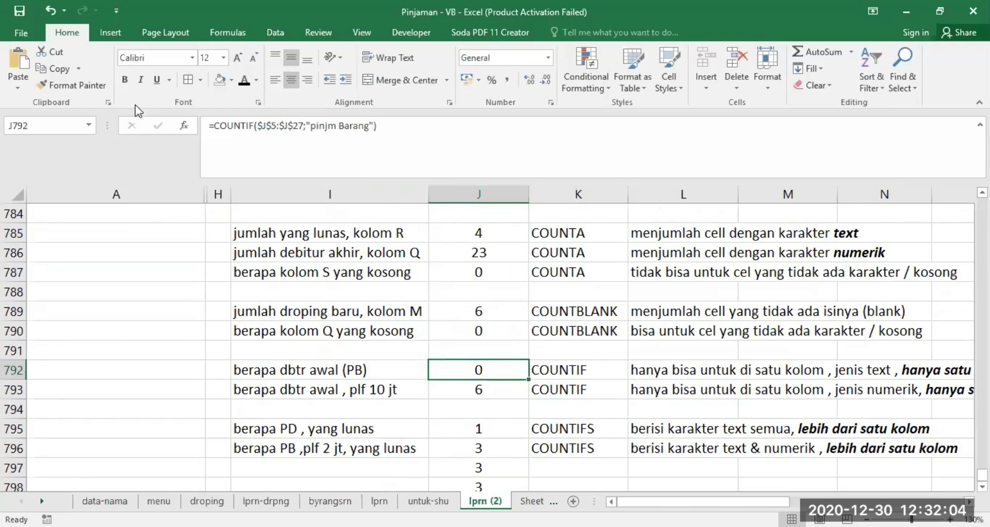
{"action": "left_click", "coordinate": [53, 15]}
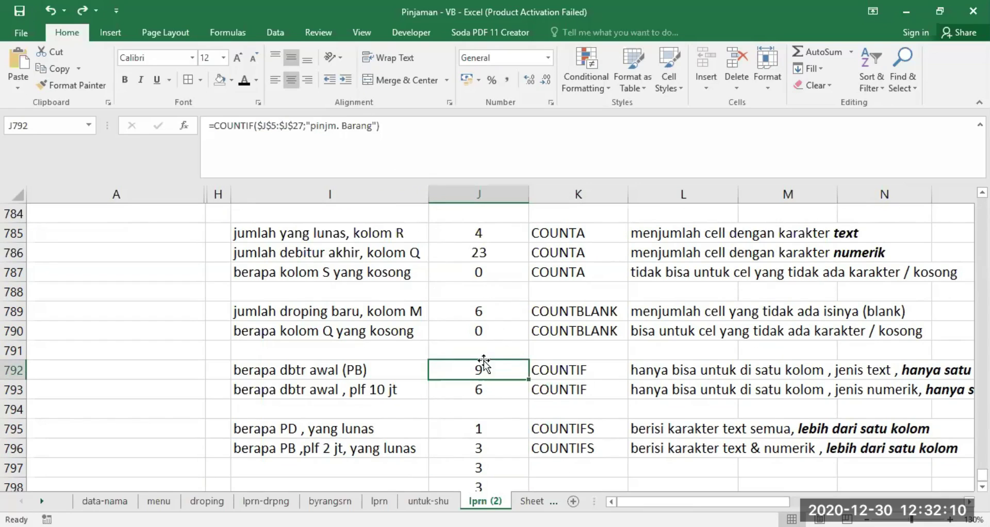
Review the loan types and plafond amounts in the table, and show the COUNTIF formula in J793
{"action": "scroll", "coordinate": [478, 370], "scroll_direction": "up", "scroll_amount": 4}
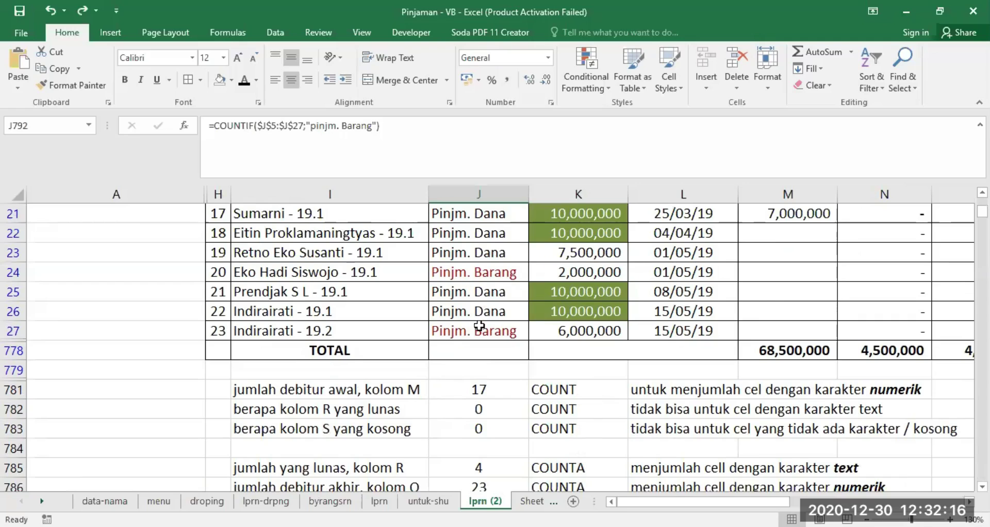
{"action": "scroll", "coordinate": [480, 326], "scroll_direction": "down", "scroll_amount": 4}
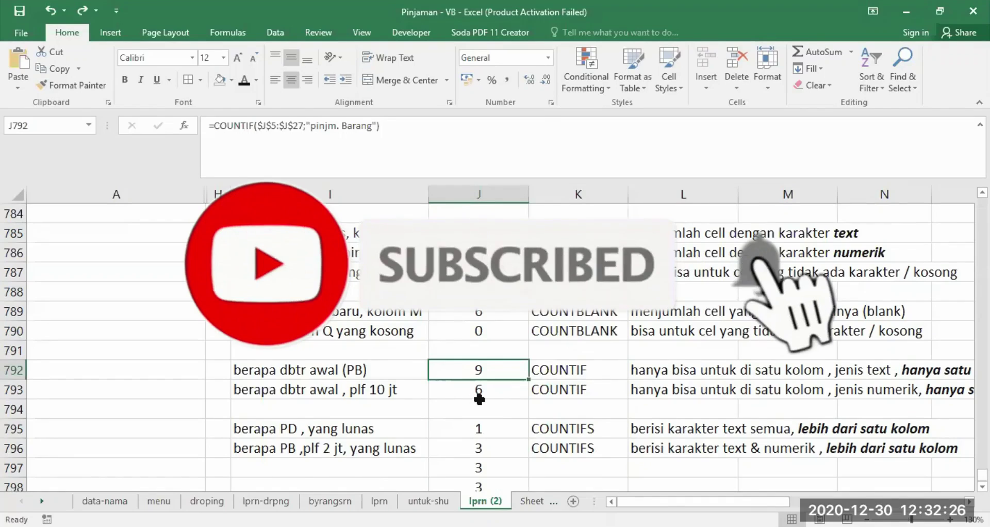
{"action": "scroll", "coordinate": [472, 397], "scroll_direction": "up", "scroll_amount": 20}
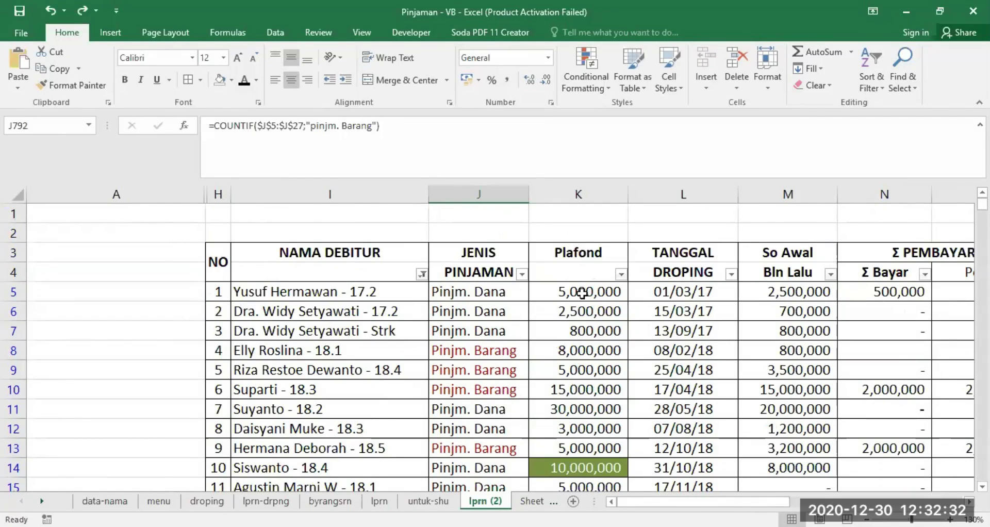
{"action": "scroll", "coordinate": [511, 359], "scroll_direction": "down", "scroll_amount": 8}
{"action": "scroll", "coordinate": [511, 359], "scroll_direction": "down", "scroll_amount": 3}
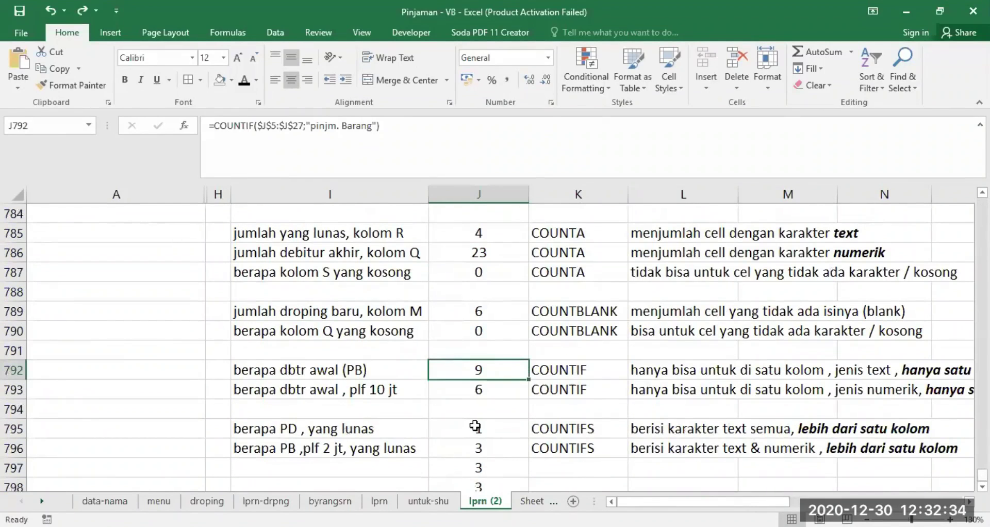
{"action": "left_click", "coordinate": [466, 396]}
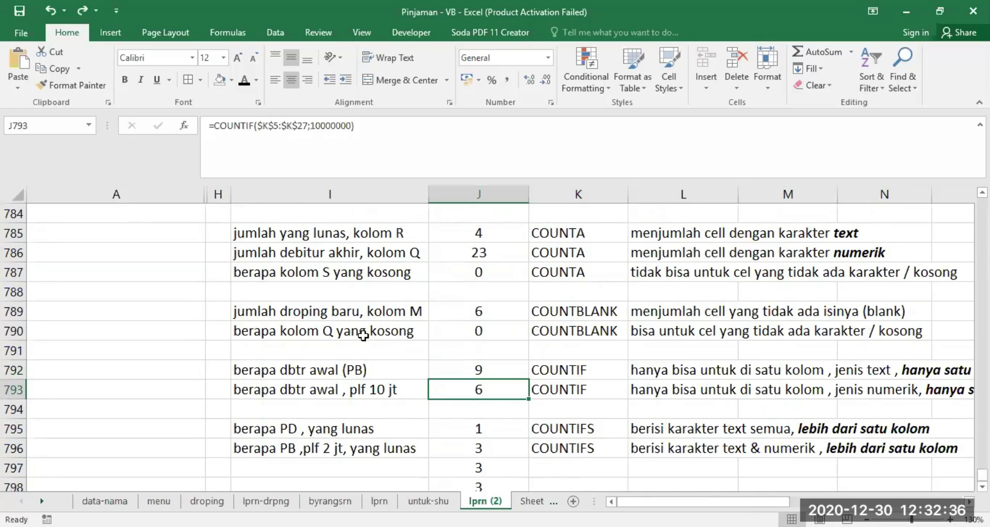
Highlight the plafond range K5:K27 that the COUNTIF formula in J793 refers to, and return to that formula
{"action": "scroll", "coordinate": [712, 381], "scroll_direction": "up", "scroll_amount": 10}
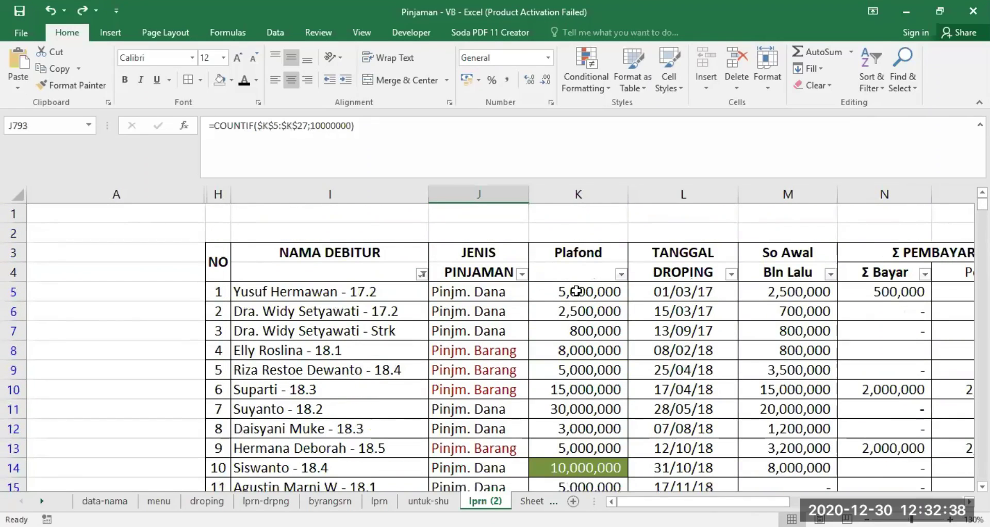
{"action": "left_click_drag", "start_coordinate": [576, 291], "coordinate": [624, 464]}
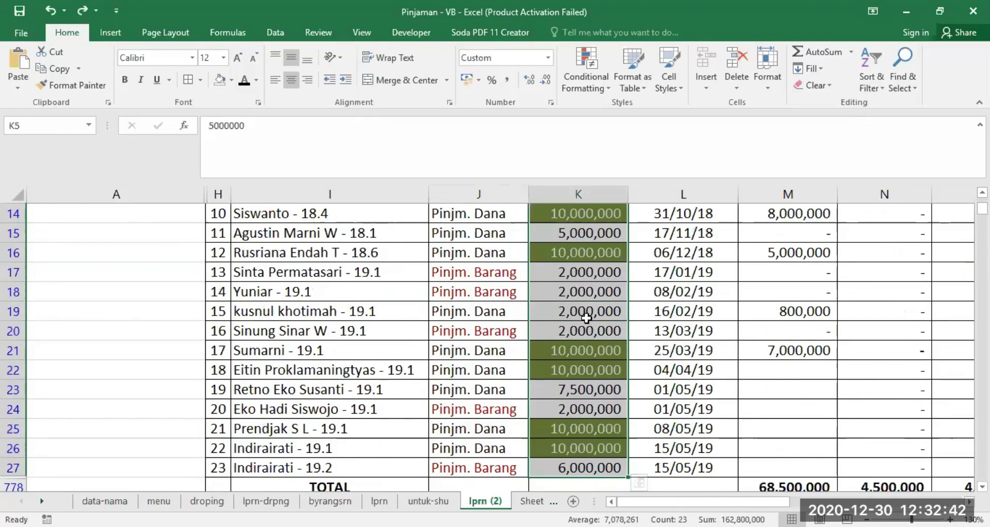
{"action": "scroll", "coordinate": [427, 434], "scroll_direction": "down", "scroll_amount": 6}
{"action": "scroll", "coordinate": [427, 434], "scroll_direction": "down", "scroll_amount": 3}
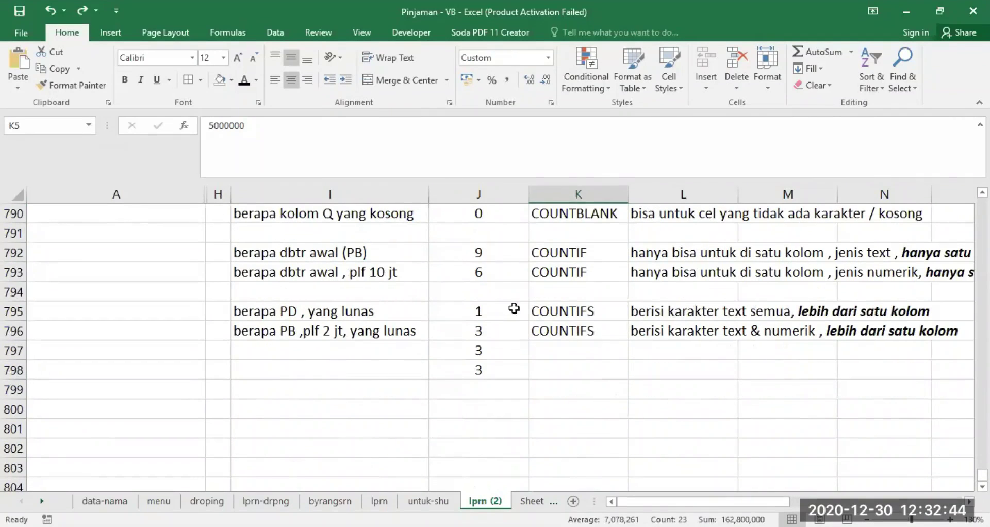
{"action": "left_click", "coordinate": [481, 272]}
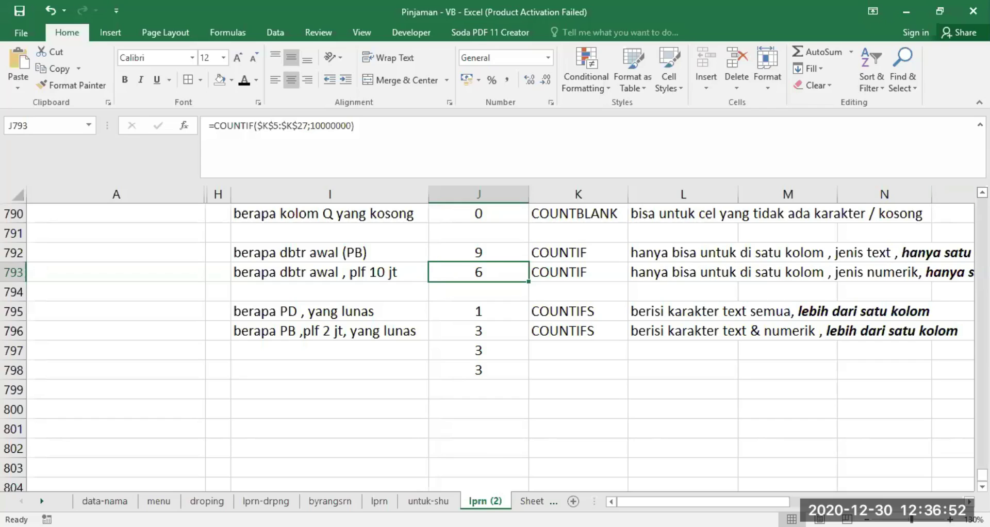
Highlight the plafond amounts K5:K27 once more and go back to the COUNTIF rows
{"action": "scroll", "coordinate": [487, 346], "scroll_direction": "up", "scroll_amount": 8}
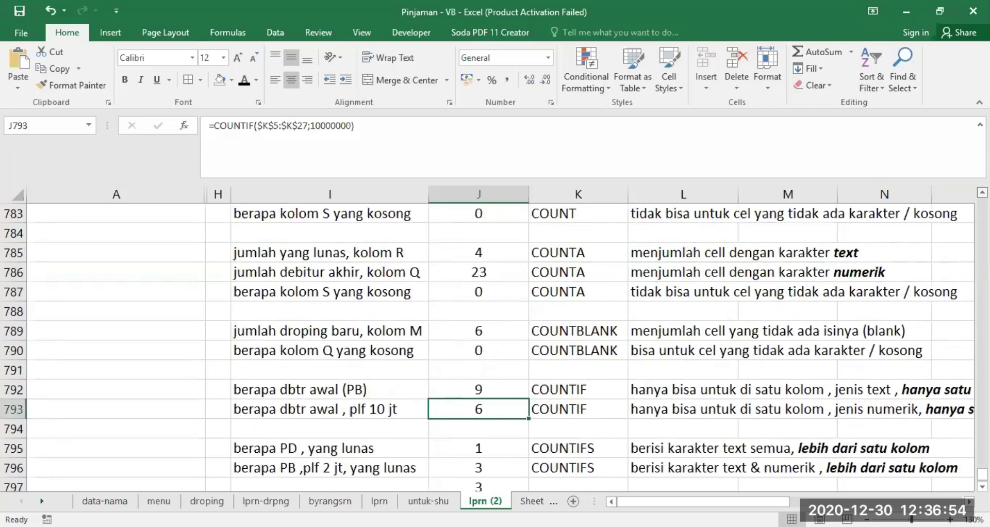
{"action": "scroll", "coordinate": [512, 316], "scroll_direction": "up", "scroll_amount": 5}
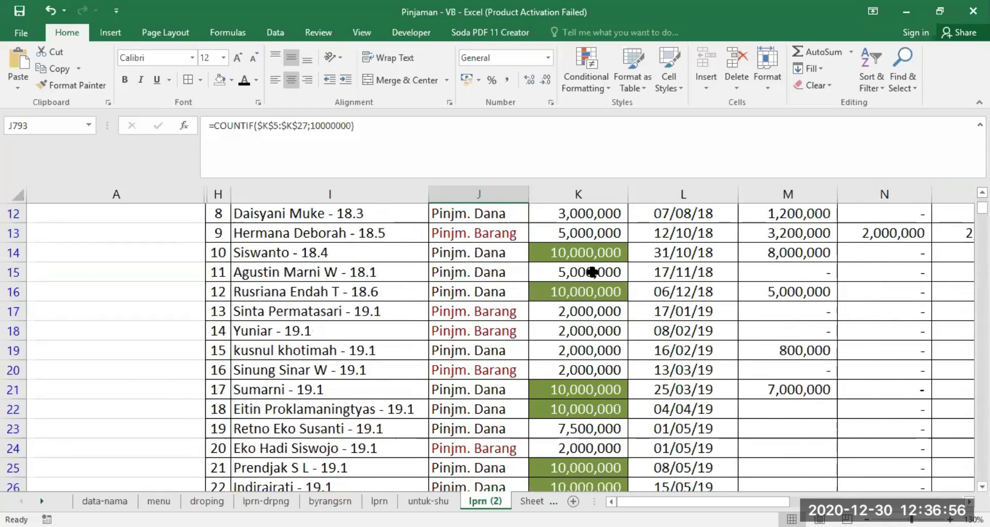
{"action": "left_click_drag", "start_coordinate": [579, 291], "coordinate": [619, 469]}
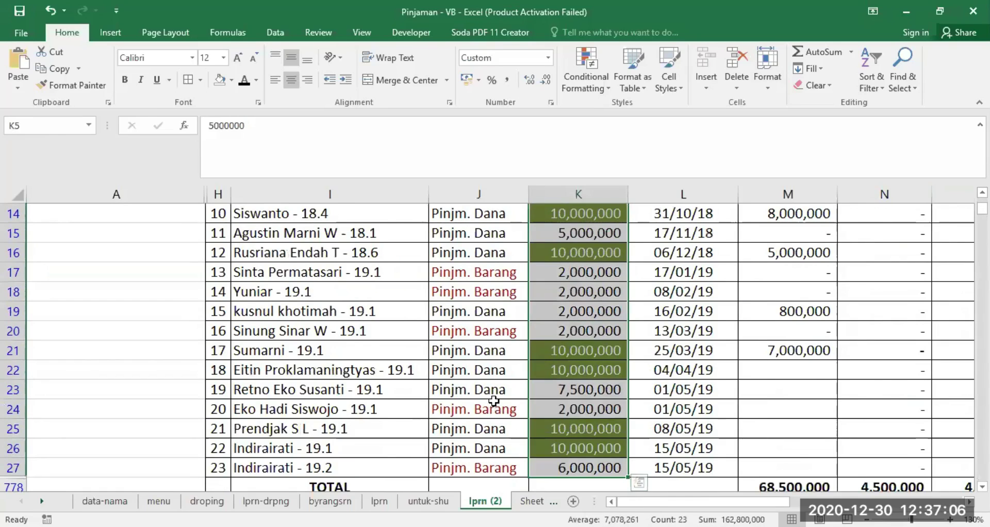
{"action": "scroll", "coordinate": [494, 400], "scroll_direction": "down", "scroll_amount": 9}
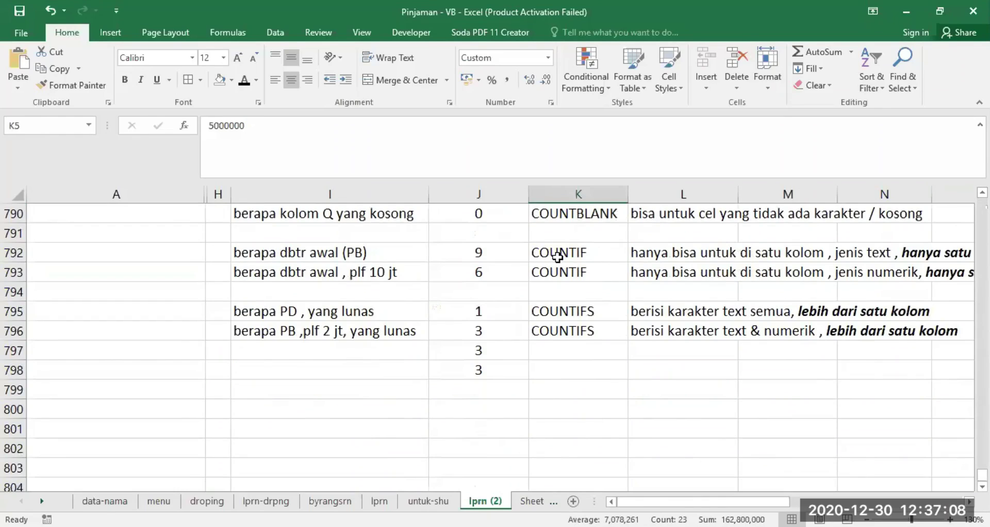
Compare the text and numeric COUNTIF formulas in J792 and J793 with the COUNTIFS formula in J795
{"action": "left_click", "coordinate": [480, 252]}
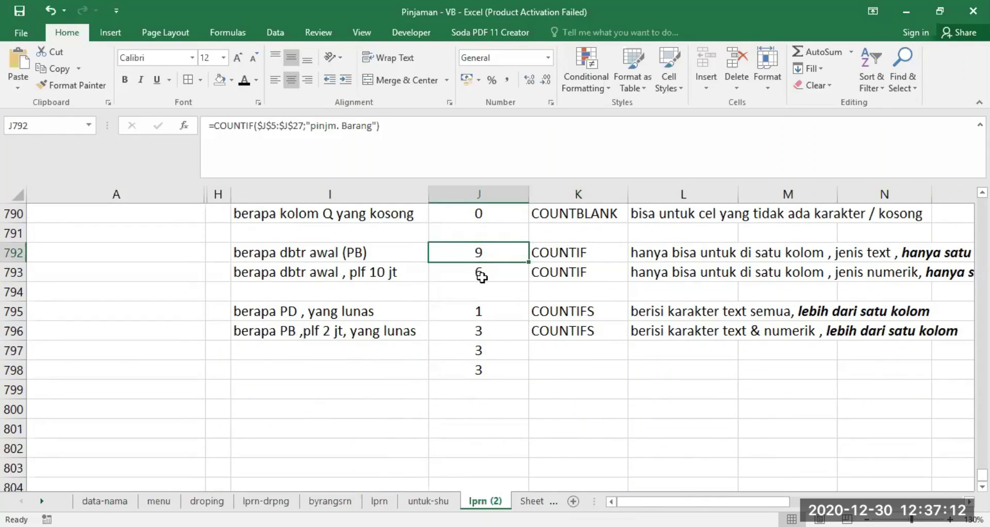
{"action": "left_click", "coordinate": [478, 276]}
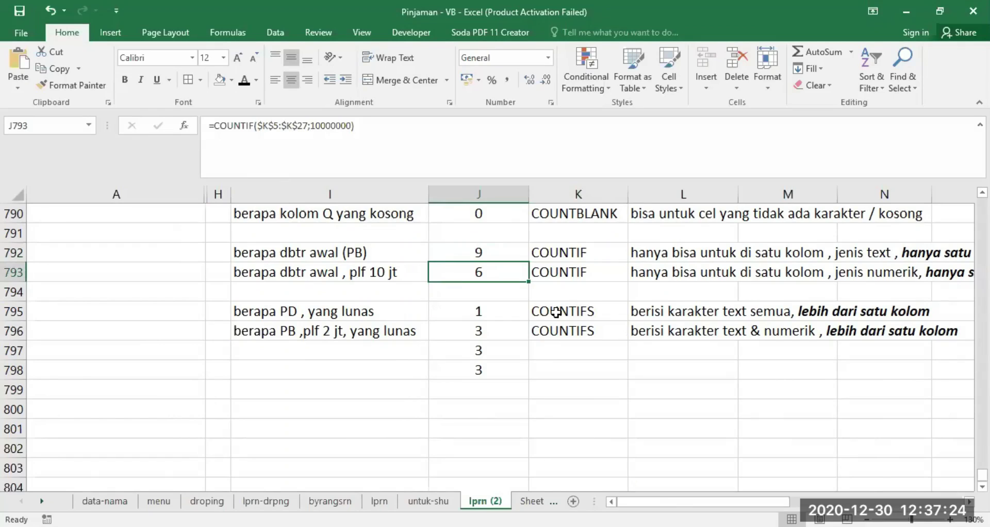
{"action": "left_click", "coordinate": [479, 312]}
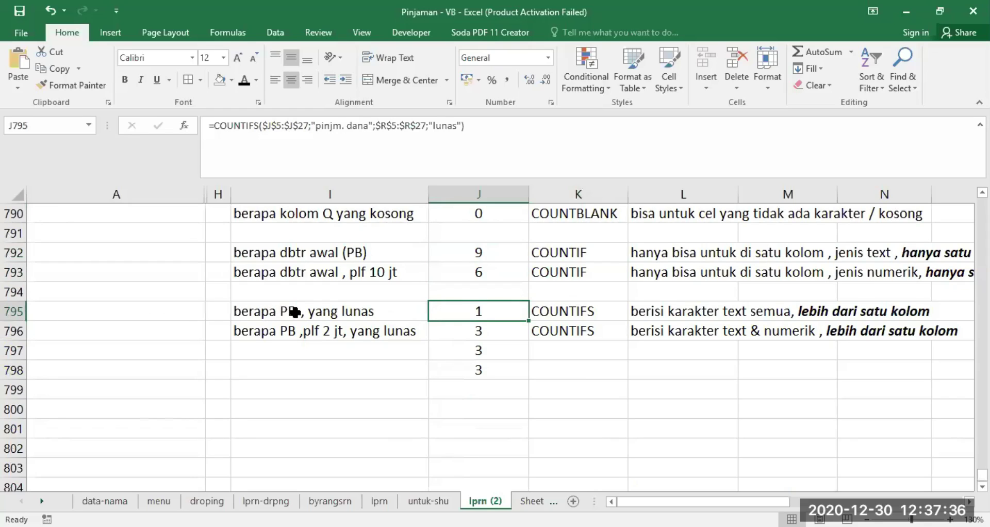
Highlight the loan type column J and the KTRNGN column R of the loan table as the two criteria columns
{"action": "scroll", "coordinate": [779, 389], "scroll_direction": "up", "scroll_amount": 10}
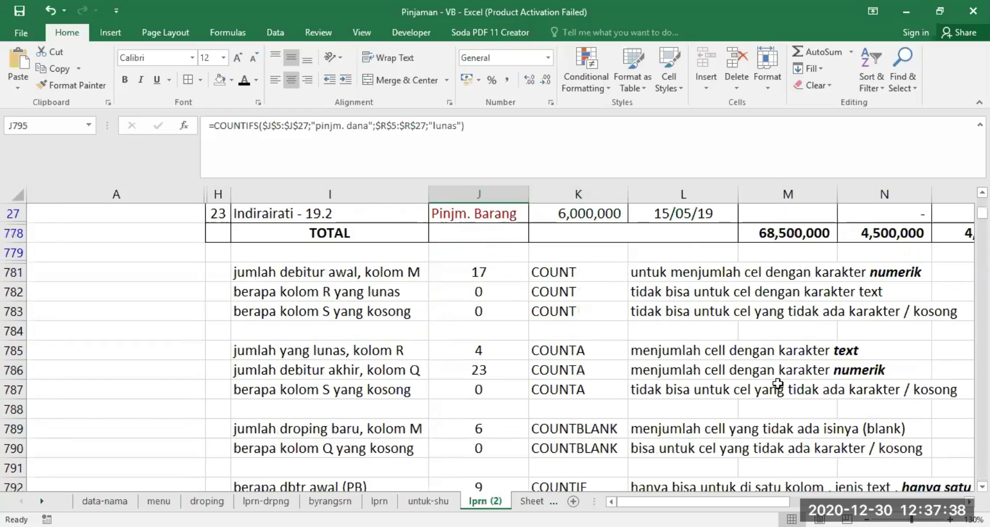
{"action": "scroll", "coordinate": [488, 279], "scroll_direction": "up", "scroll_amount": 2}
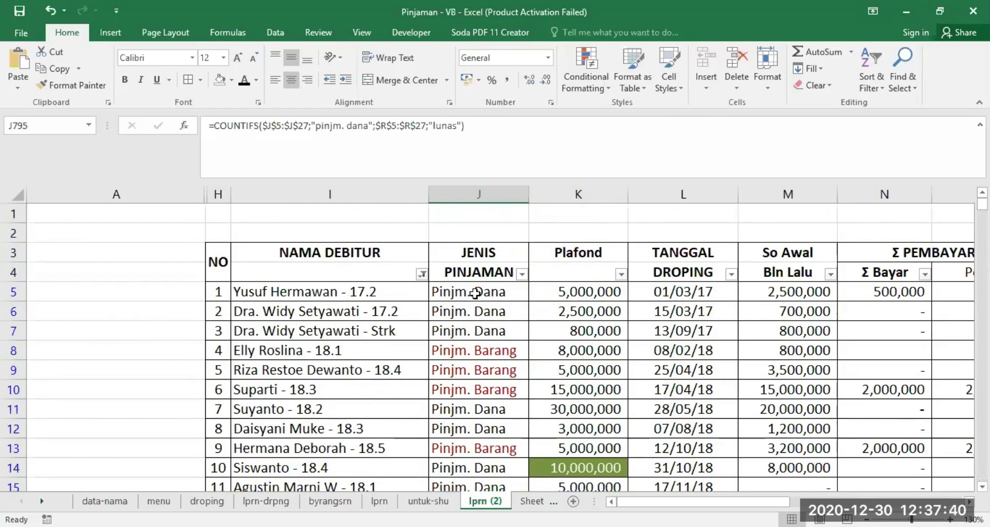
{"action": "left_click", "coordinate": [488, 193]}
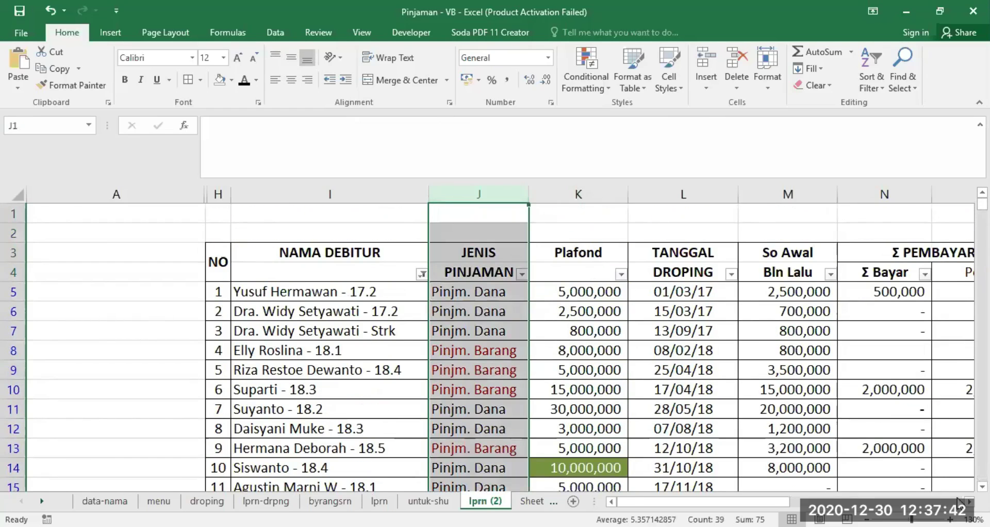
{"action": "scroll", "coordinate": [501, 340], "scroll_direction": "right", "scroll_amount": 3}
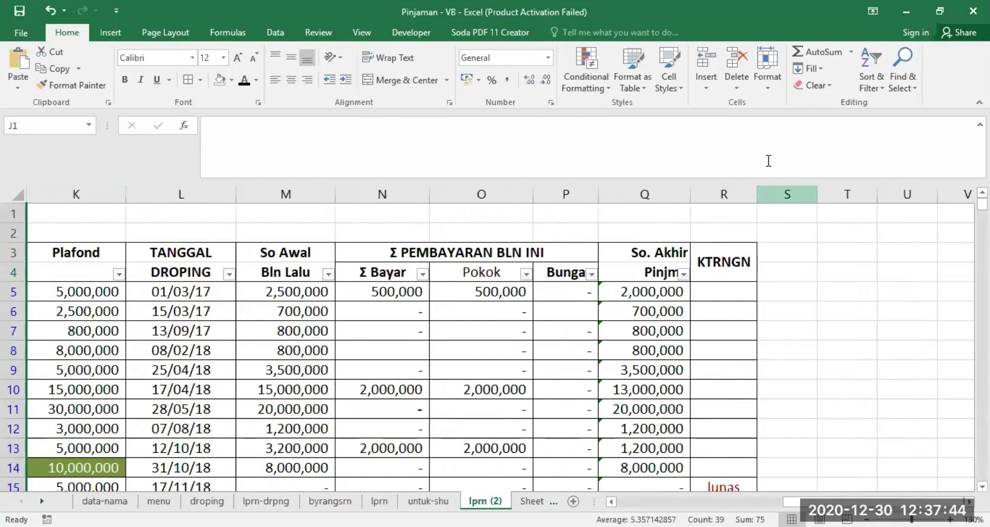
{"action": "left_click", "coordinate": [732, 188]}
{"action": "scroll", "coordinate": [734, 412], "scroll_direction": "down", "scroll_amount": 4}
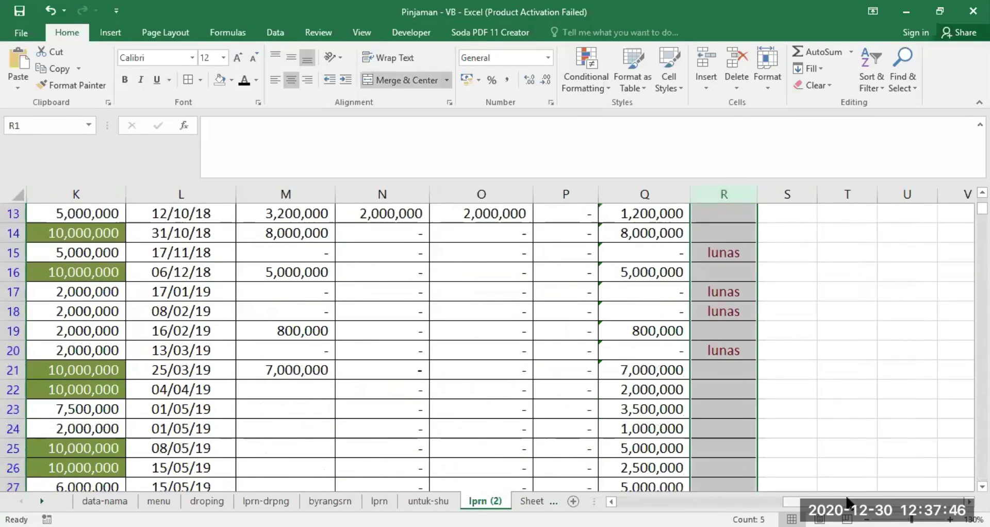
{"action": "scroll", "coordinate": [253, 216], "scroll_direction": "left", "scroll_amount": 3}
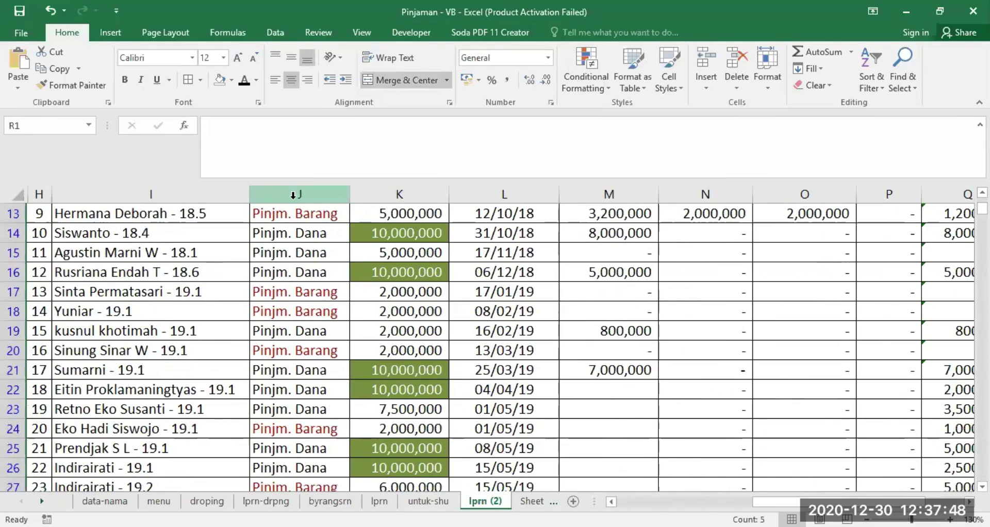
{"action": "left_click", "coordinate": [292, 196]}
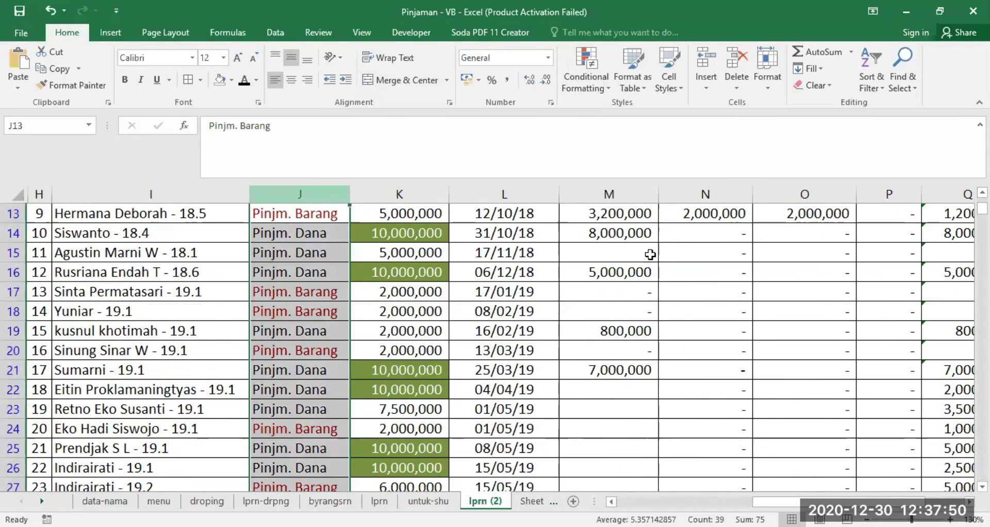
Show the COUNTIFS formula in J795 and mark its "pinjm. dana" criterion
{"action": "scroll", "coordinate": [524, 304], "scroll_direction": "down", "scroll_amount": 20}
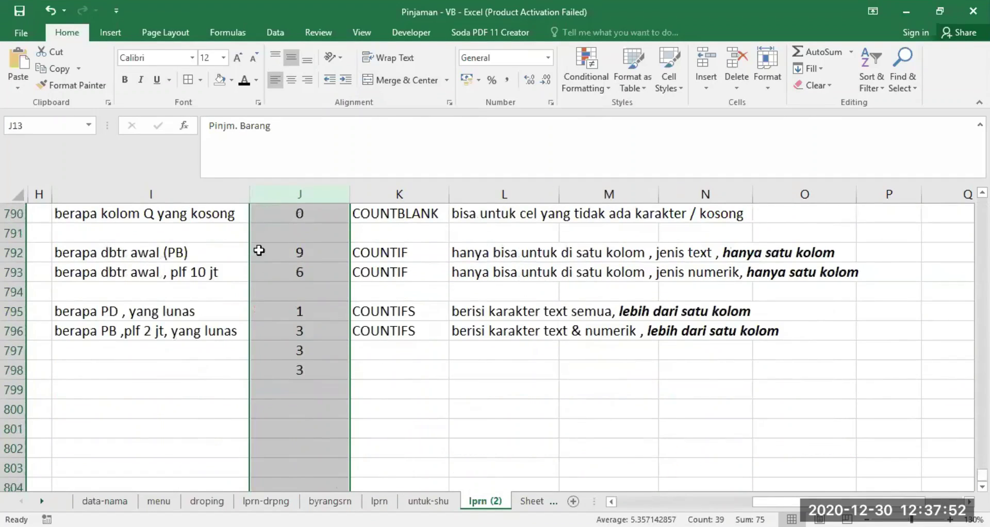
{"action": "left_click", "coordinate": [300, 311]}
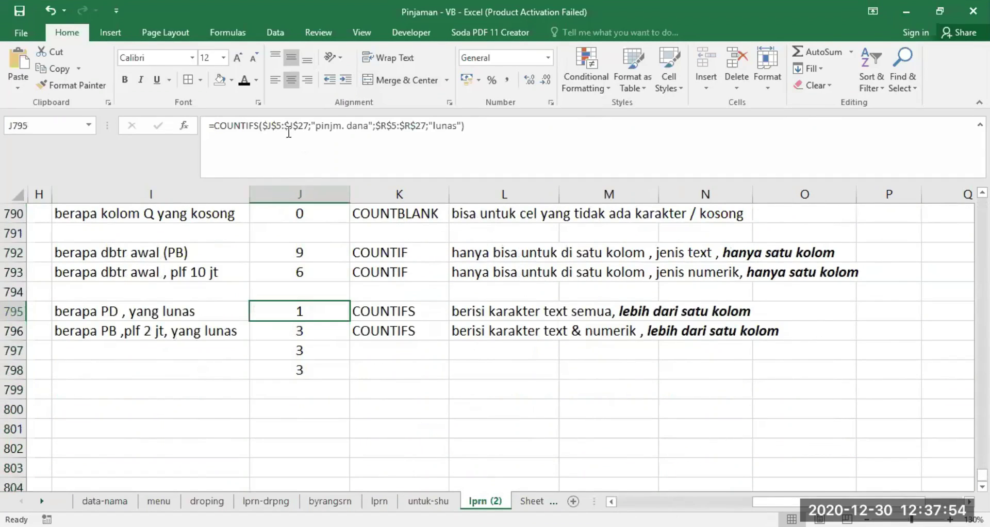
{"action": "scroll", "coordinate": [325, 335], "scroll_direction": "up", "scroll_amount": 6}
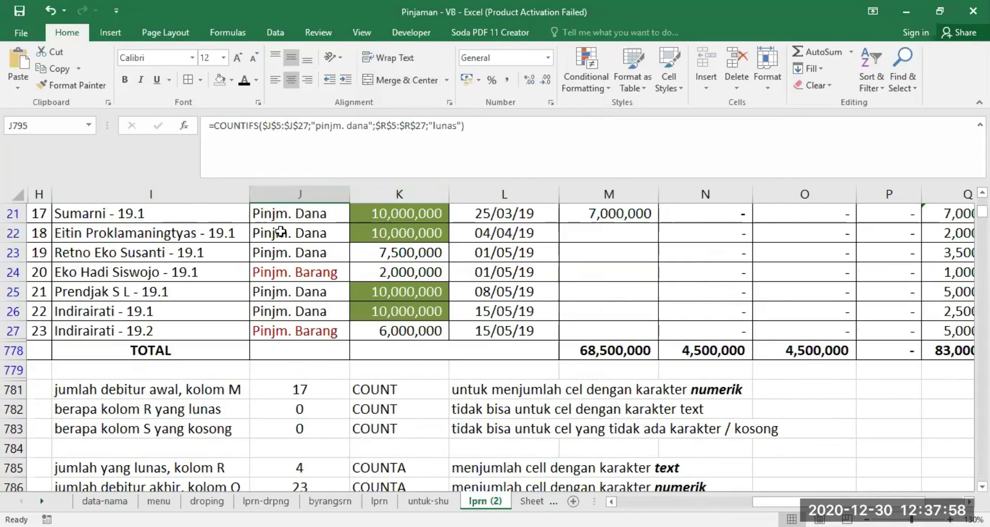
{"action": "left_click_drag", "start_coordinate": [316, 126], "coordinate": [365, 126]}
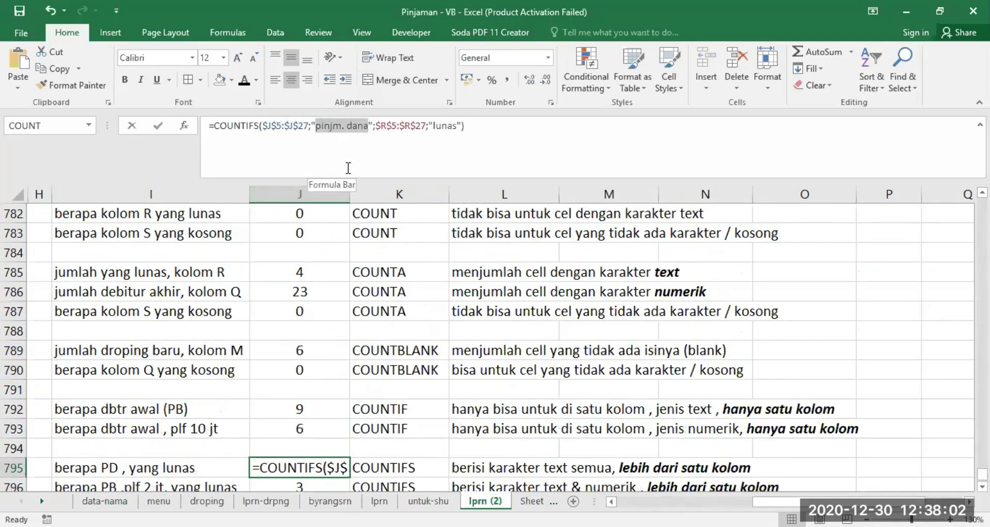
Leave the formula, review the loan types in column J of the table, and reselect the COUNTIFS formula in J795
{"action": "left_click", "coordinate": [310, 273]}
{"action": "scroll", "coordinate": [309, 273], "scroll_direction": "up", "scroll_amount": 3}
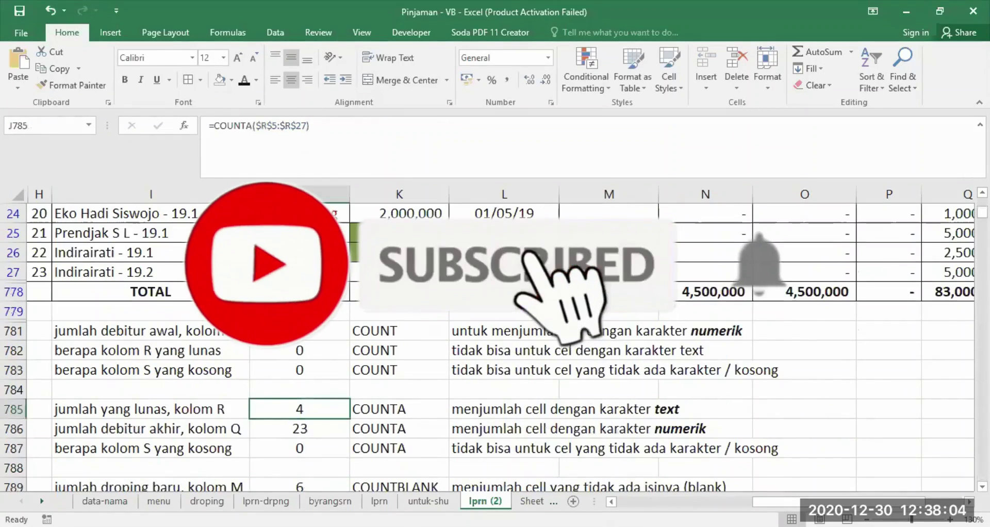
{"action": "scroll", "coordinate": [487, 340], "scroll_direction": "up", "scroll_amount": 3}
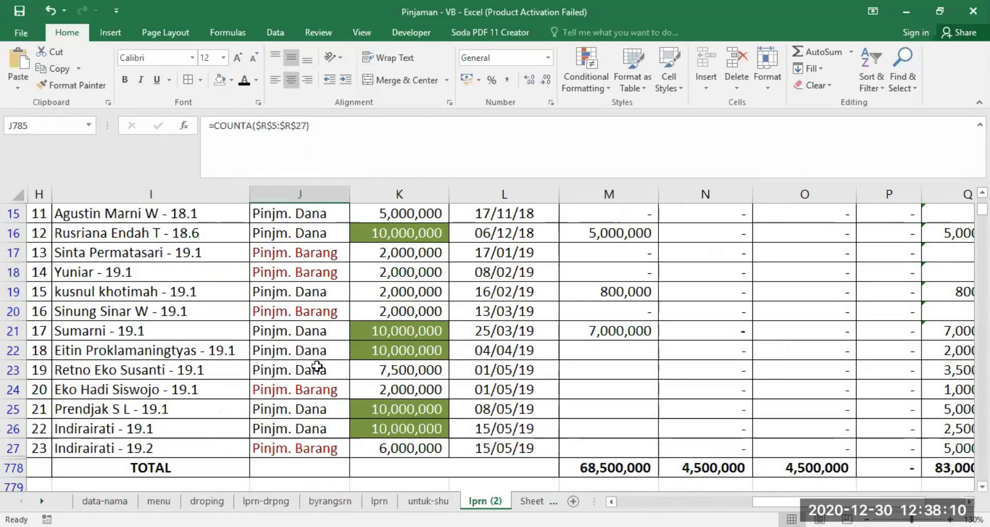
{"action": "scroll", "coordinate": [320, 363], "scroll_direction": "down", "scroll_amount": 6}
{"action": "scroll", "coordinate": [320, 363], "scroll_direction": "down", "scroll_amount": 1}
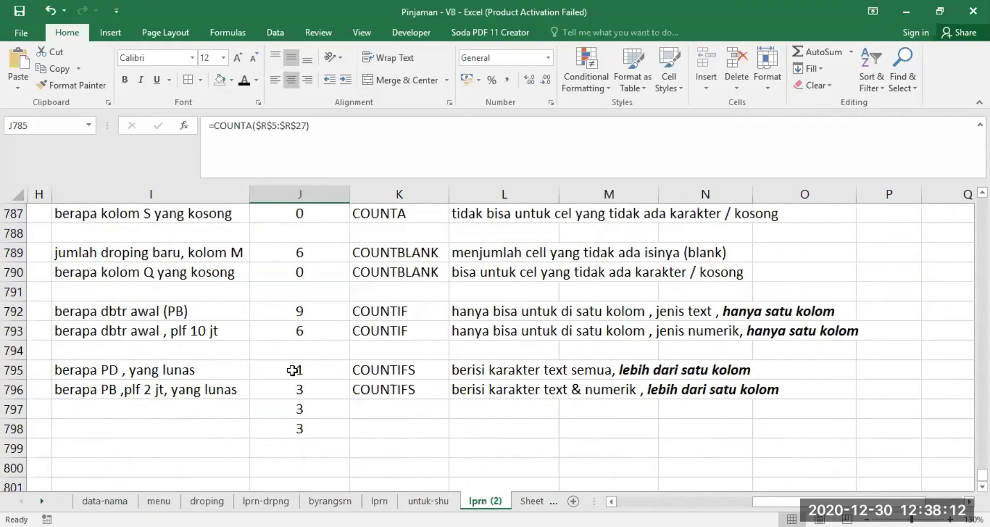
{"action": "left_click", "coordinate": [292, 370]}
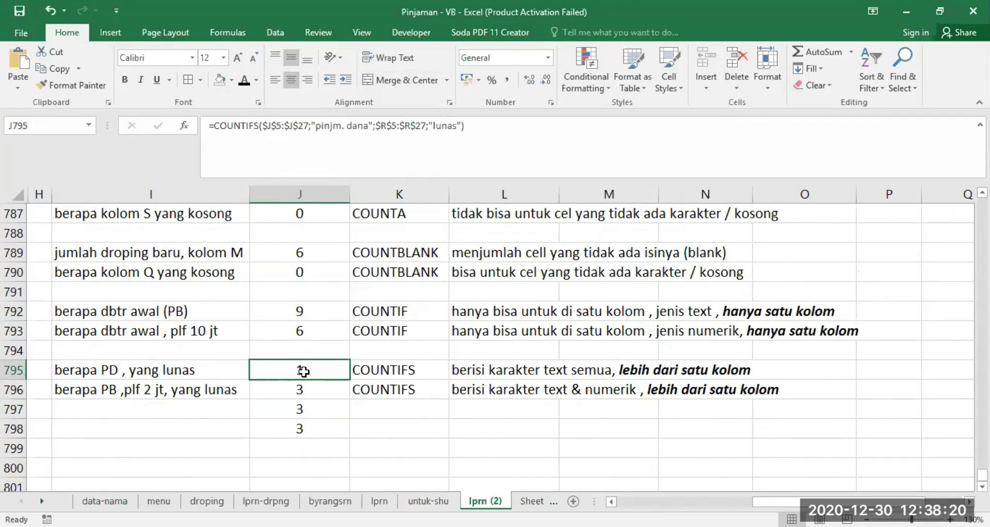
Highlight the table rows marked lunas one after another: row 15, rows 17 to 18, and row 20
{"action": "scroll", "coordinate": [360, 359], "scroll_direction": "up", "scroll_amount": 10}
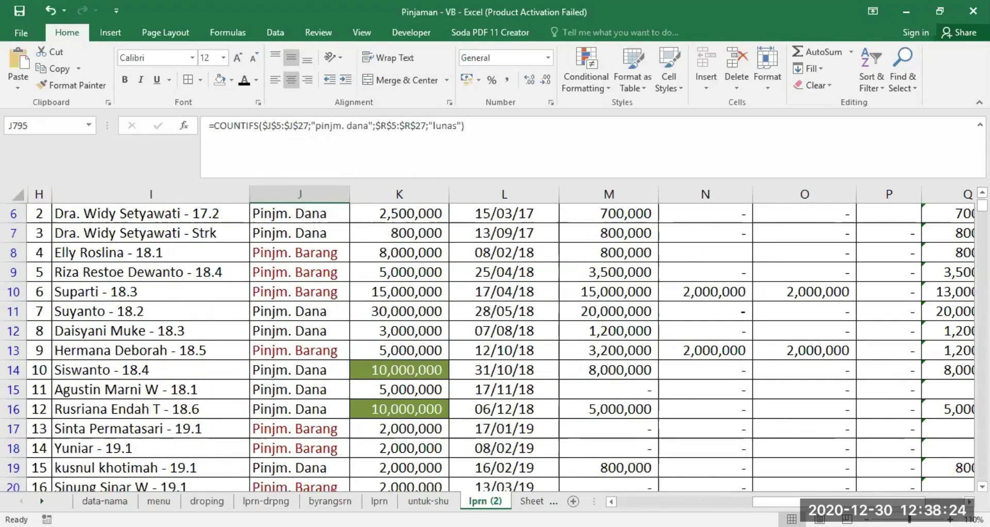
{"action": "left_click", "coordinate": [867, 519]}
{"action": "left_click", "coordinate": [969, 502]}
{"action": "left_click", "coordinate": [969, 501]}
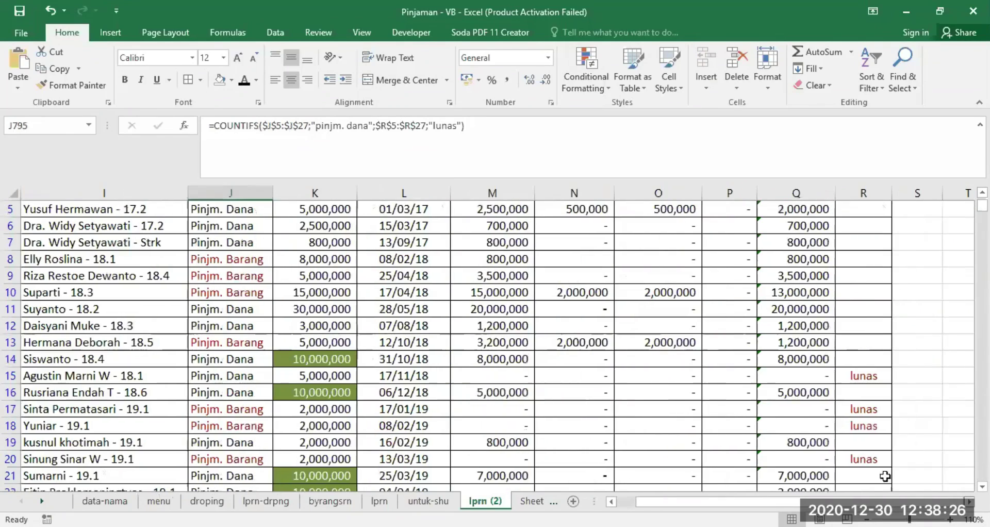
{"action": "scroll", "coordinate": [742, 438], "scroll_direction": "up", "scroll_amount": 2}
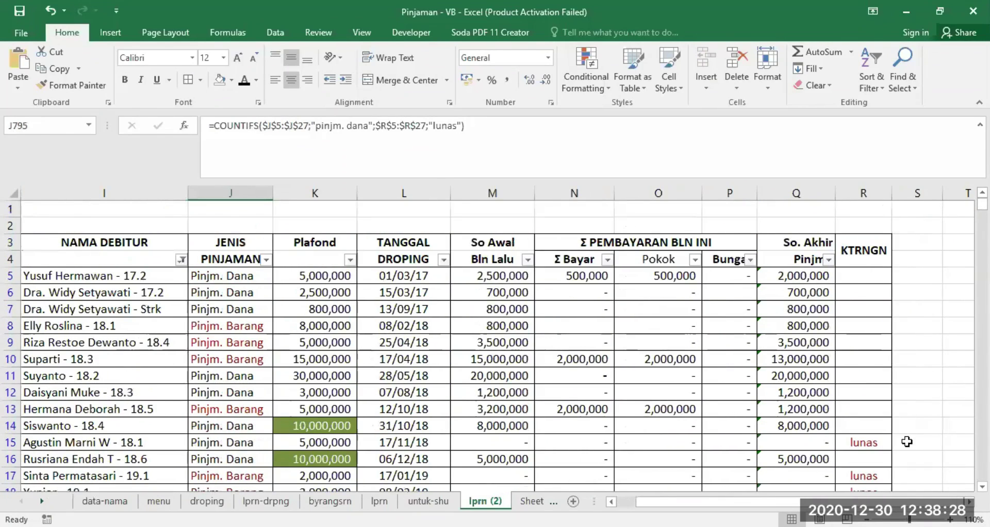
{"action": "left_click", "coordinate": [10, 442]}
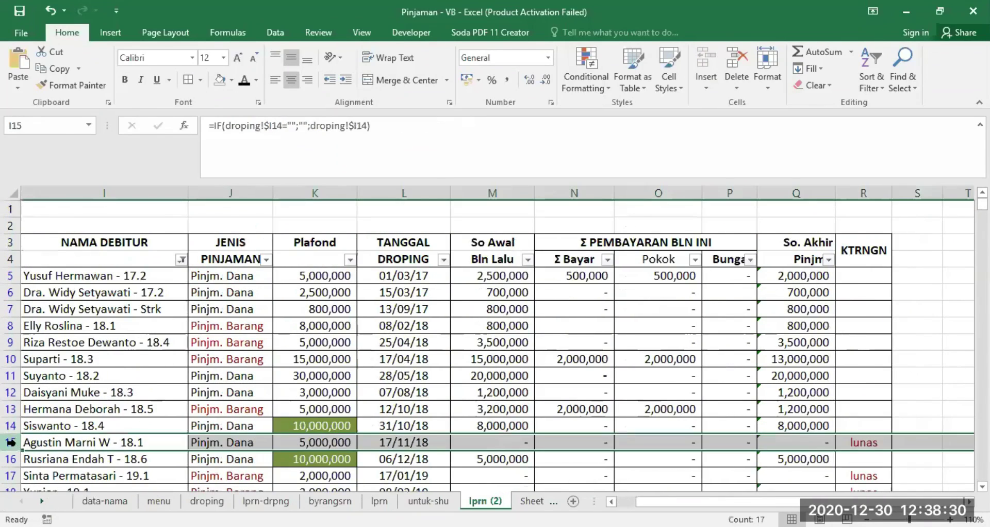
{"action": "scroll", "coordinate": [834, 268], "scroll_direction": "down", "scroll_amount": 4}
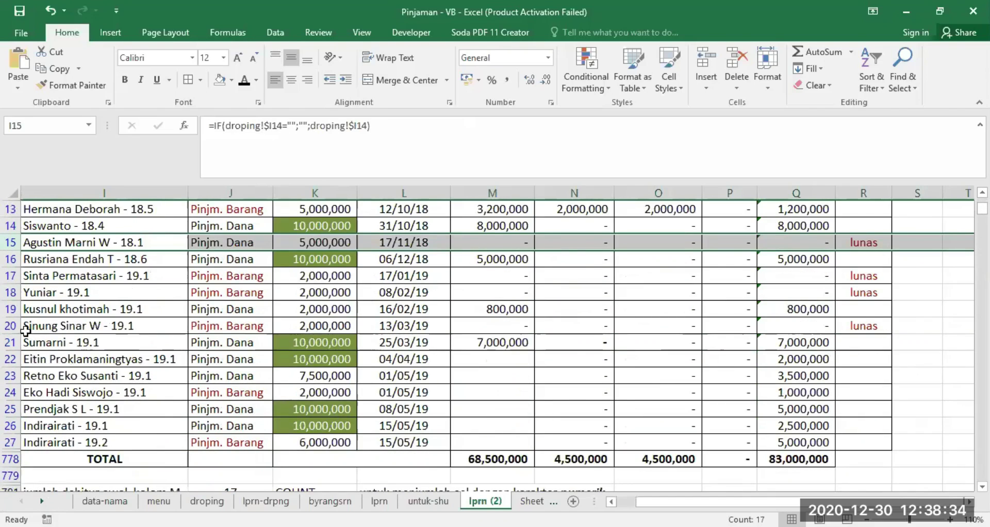
{"action": "left_click_drag", "start_coordinate": [11, 277], "coordinate": [12, 292]}
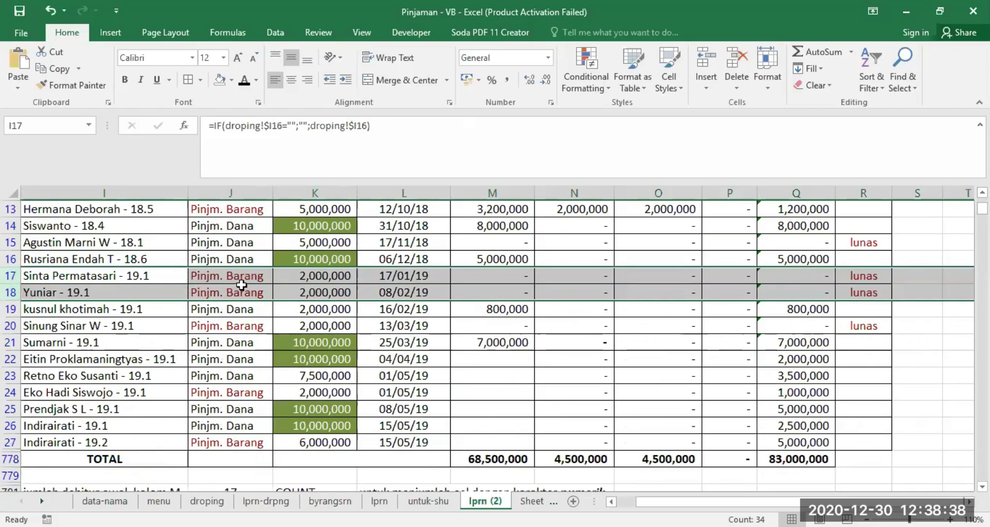
{"action": "left_click", "coordinate": [18, 327]}
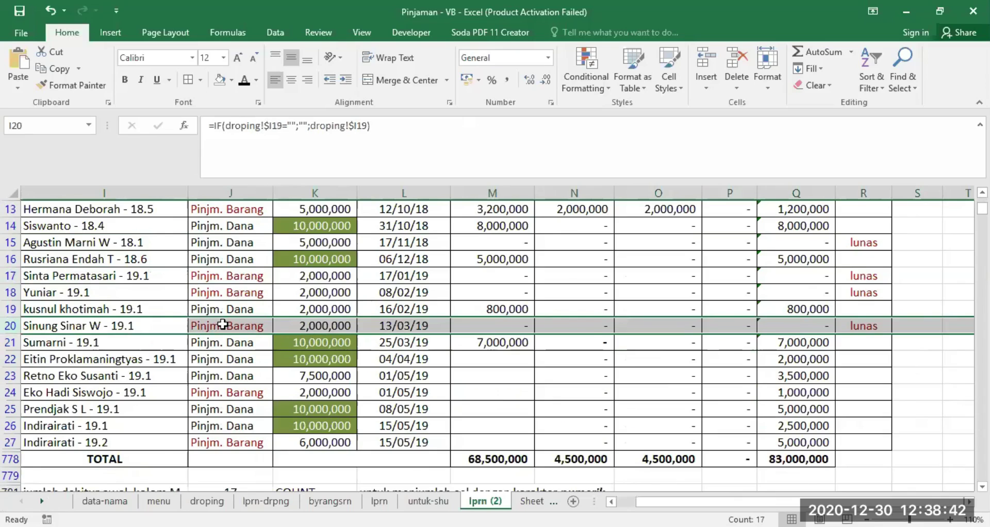
Select the Pinjm. Dana entry in J15 and go back to the COUNTIFS formula in J795
{"action": "scroll", "coordinate": [223, 324], "scroll_direction": "up", "scroll_amount": 1}
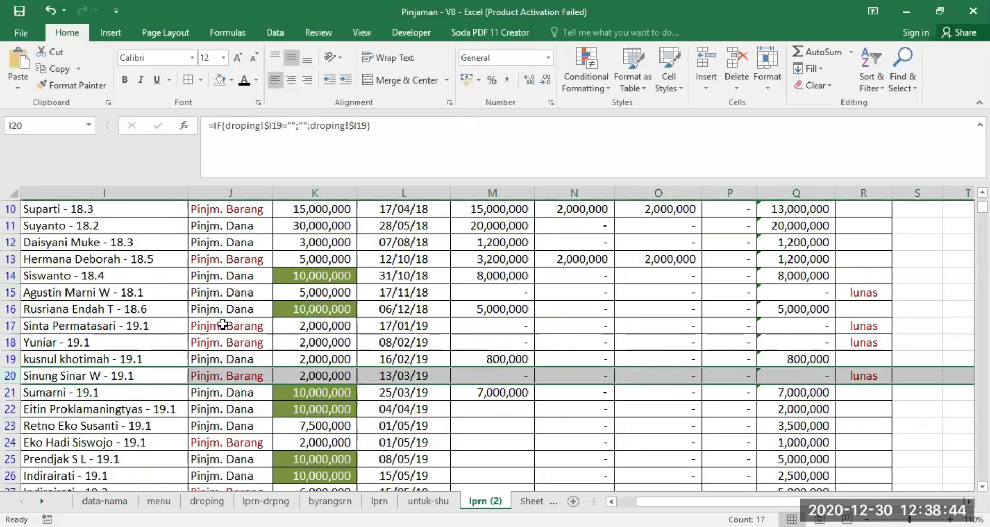
{"action": "left_click", "coordinate": [217, 292]}
{"action": "scroll", "coordinate": [336, 306], "scroll_direction": "down", "scroll_amount": 20}
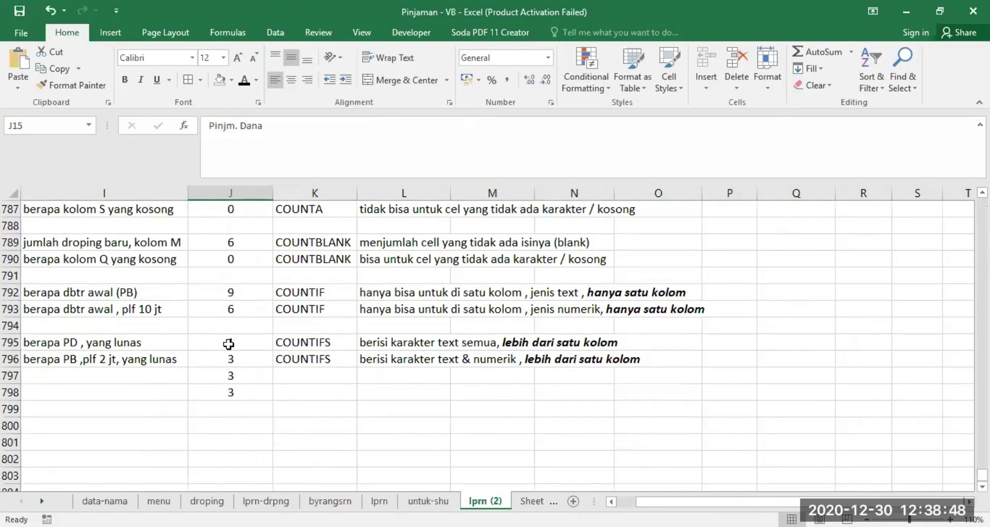
{"action": "left_click", "coordinate": [228, 344]}
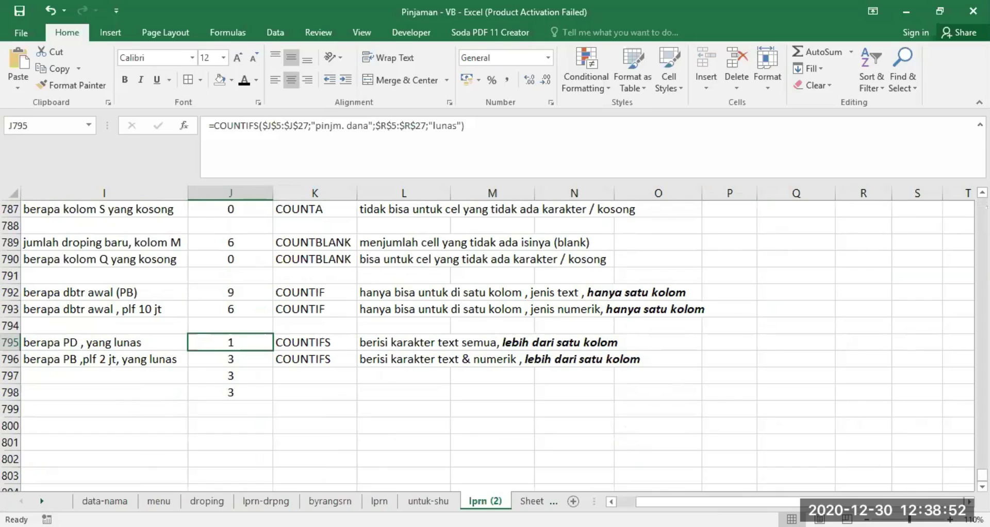
{"action": "left_click", "coordinate": [609, 502]}
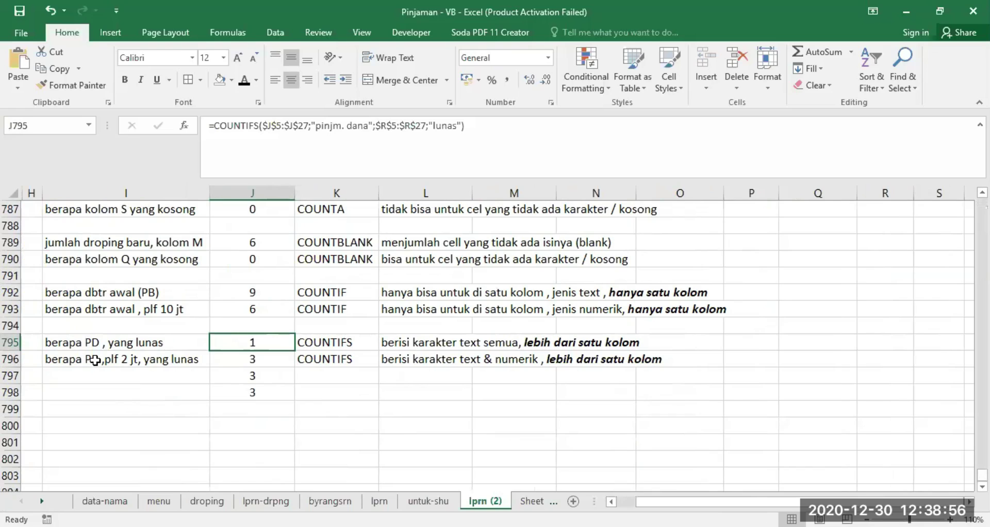
Select the question in I796, then highlight its three criteria columns in turn: loan type J, Plafond K and KTRNGN R
{"action": "left_click", "coordinate": [164, 361]}
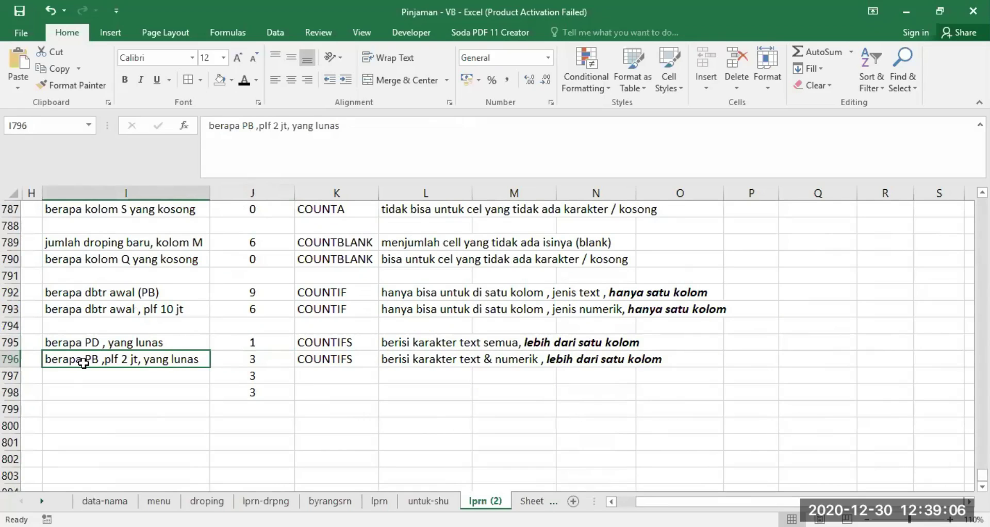
{"action": "scroll", "coordinate": [342, 412], "scroll_direction": "up", "scroll_amount": 7}
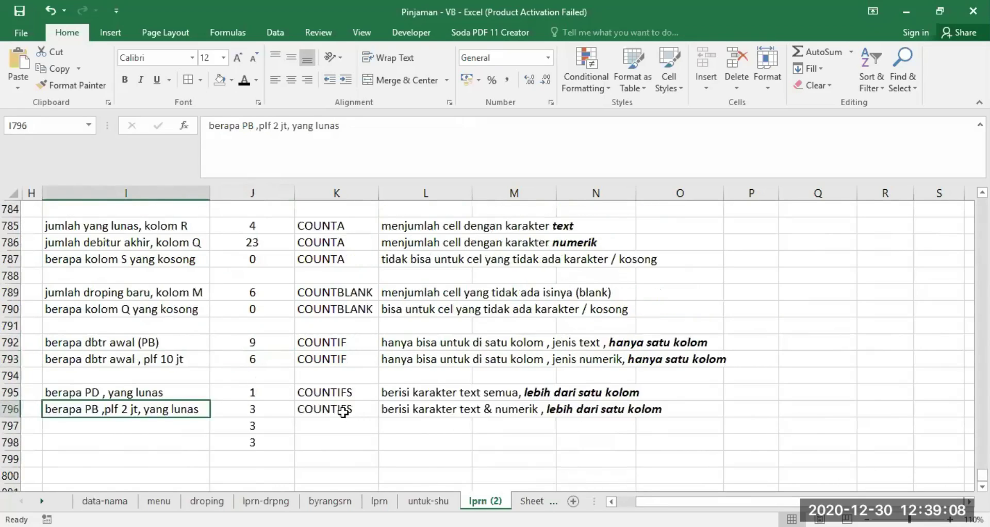
{"action": "left_click", "coordinate": [250, 192]}
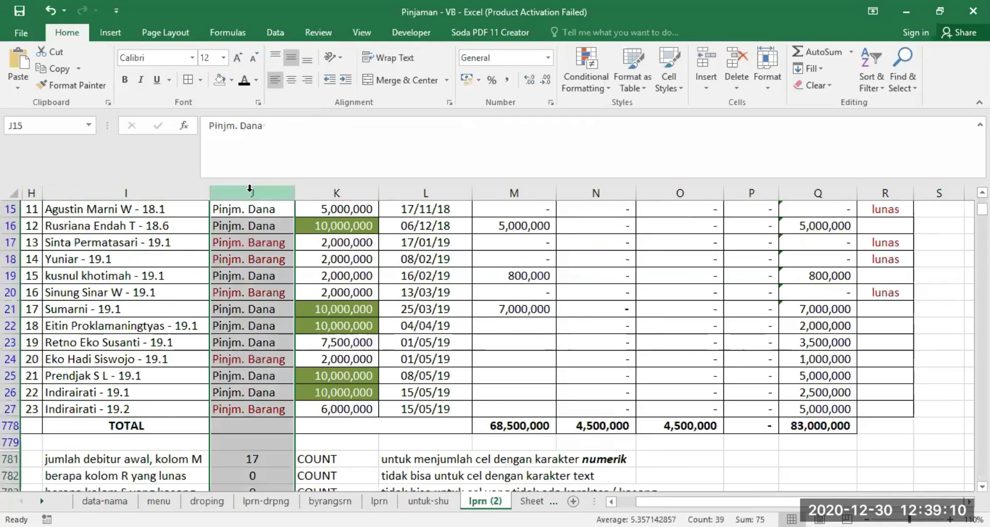
{"action": "left_click", "coordinate": [337, 192]}
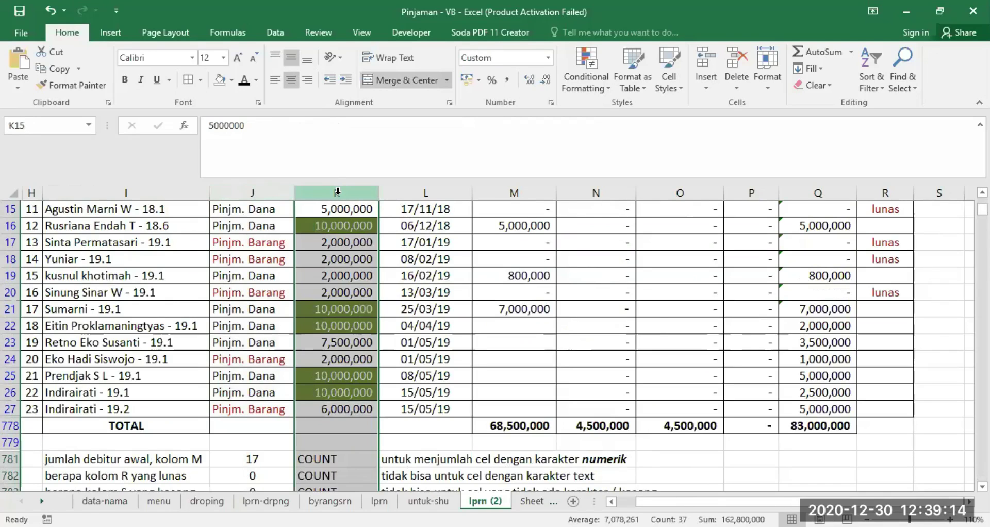
{"action": "left_click", "coordinate": [887, 192]}
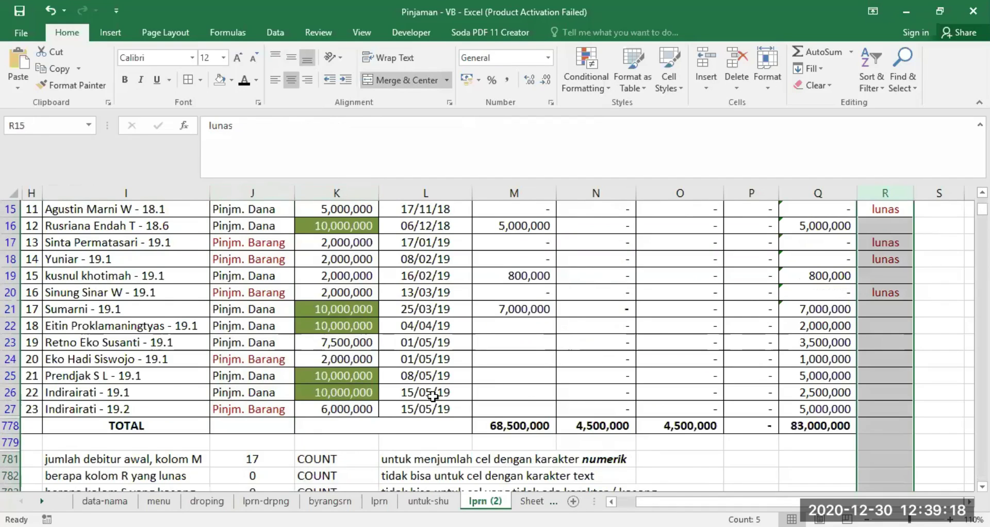
Show the three-criteria COUNTIFS formula in J796, compare it with the loan table, and return to the COUNTIFS rows
{"action": "scroll", "coordinate": [316, 391], "scroll_direction": "down", "scroll_amount": 6}
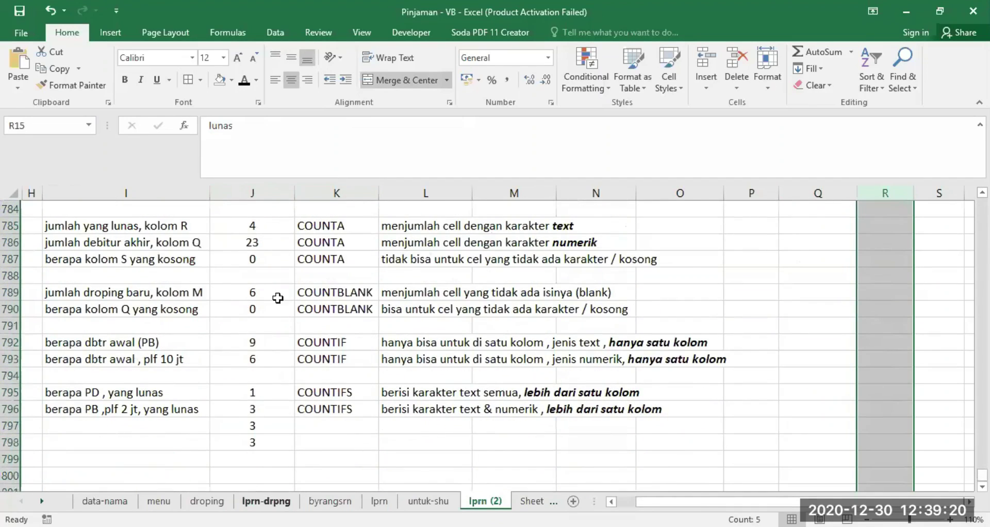
{"action": "left_click", "coordinate": [237, 409]}
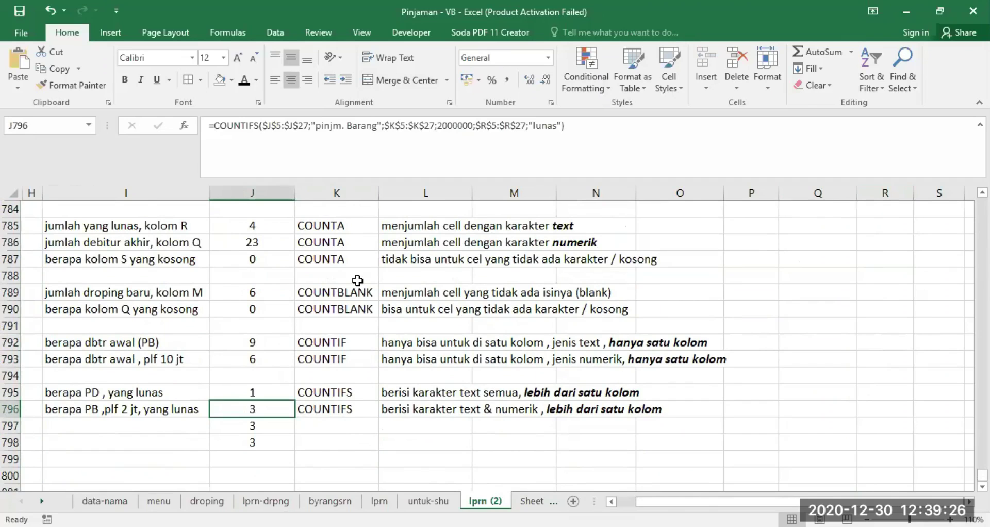
{"action": "scroll", "coordinate": [357, 280], "scroll_direction": "up", "scroll_amount": 10}
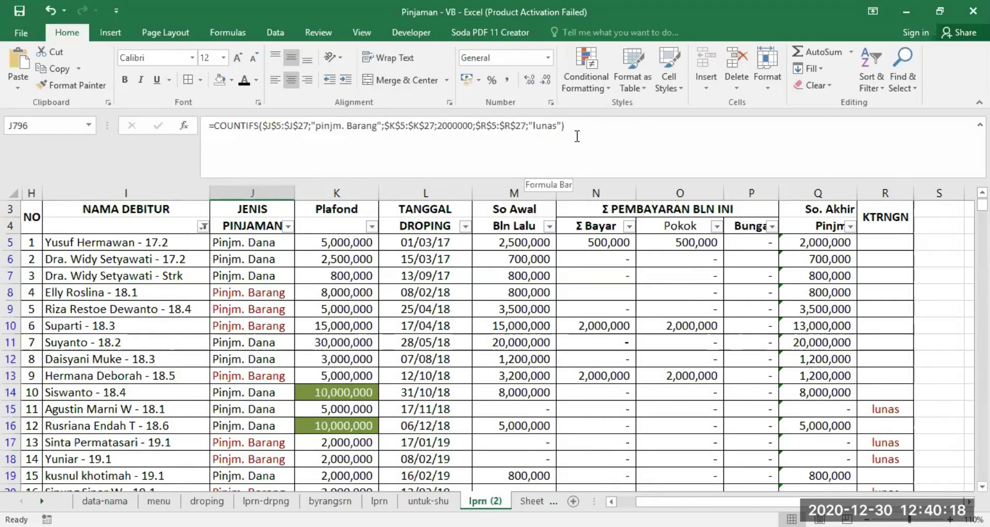
{"action": "scroll", "coordinate": [388, 305], "scroll_direction": "down", "scroll_amount": 6}
{"action": "scroll", "coordinate": [387, 306], "scroll_direction": "down", "scroll_amount": 6}
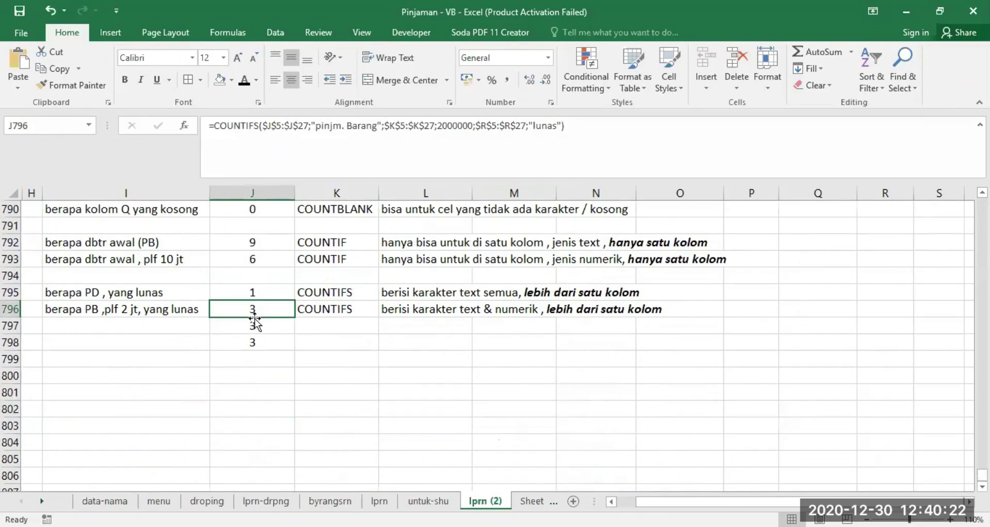
Return to the loan table and highlight rows 8 to 10, which hold Pinjm. Barang loans
{"action": "scroll", "coordinate": [453, 290], "scroll_direction": "up", "scroll_amount": 8}
{"action": "scroll", "coordinate": [453, 289], "scroll_direction": "up", "scroll_amount": 2}
{"action": "scroll", "coordinate": [762, 296], "scroll_direction": "up", "scroll_amount": 3}
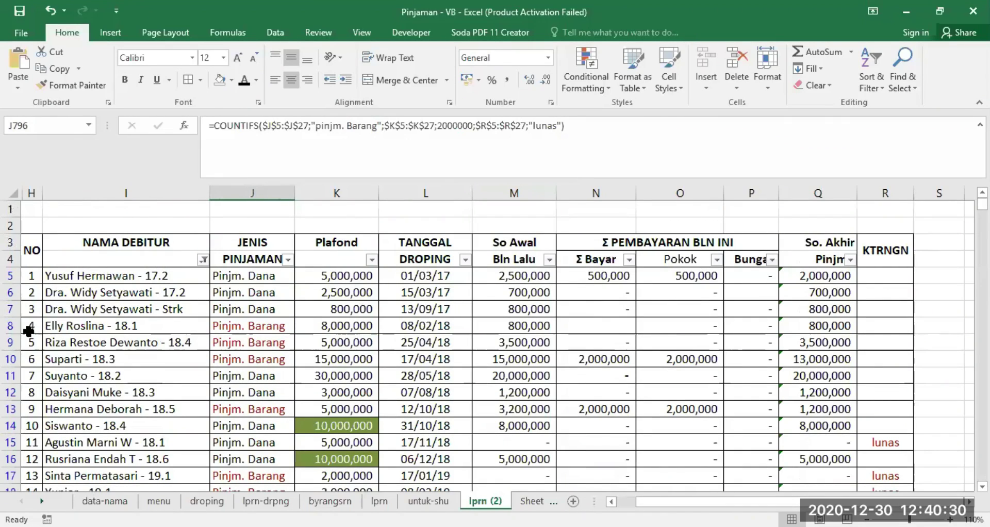
{"action": "left_click_drag", "start_coordinate": [11, 328], "coordinate": [16, 362]}
{"action": "scroll", "coordinate": [393, 360], "scroll_direction": "down", "scroll_amount": 2}
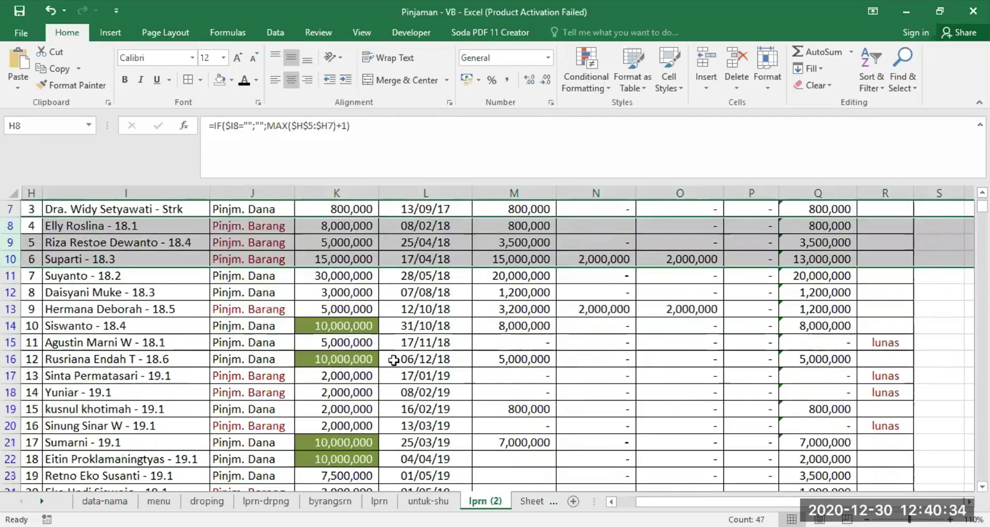
Highlight the Pinjm. Dana row 15 marked lunas, from its KTRNGN cell back across the table
{"action": "scroll", "coordinate": [393, 360], "scroll_direction": "down", "scroll_amount": 1}
{"action": "left_click", "coordinate": [881, 293]}
{"action": "left_click_drag", "start_coordinate": [880, 293], "coordinate": [14, 293]}
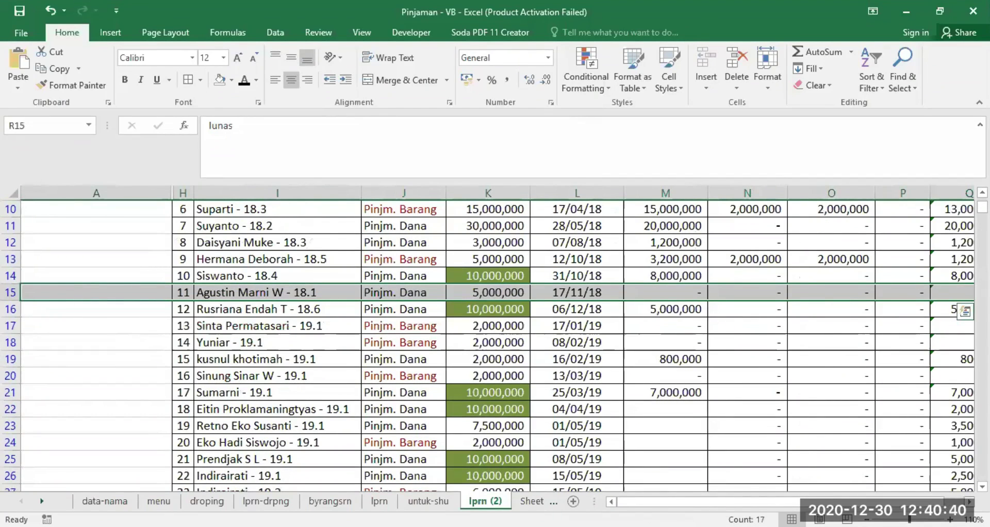
{"action": "left_click", "coordinate": [969, 501]}
{"action": "left_click", "coordinate": [970, 502]}
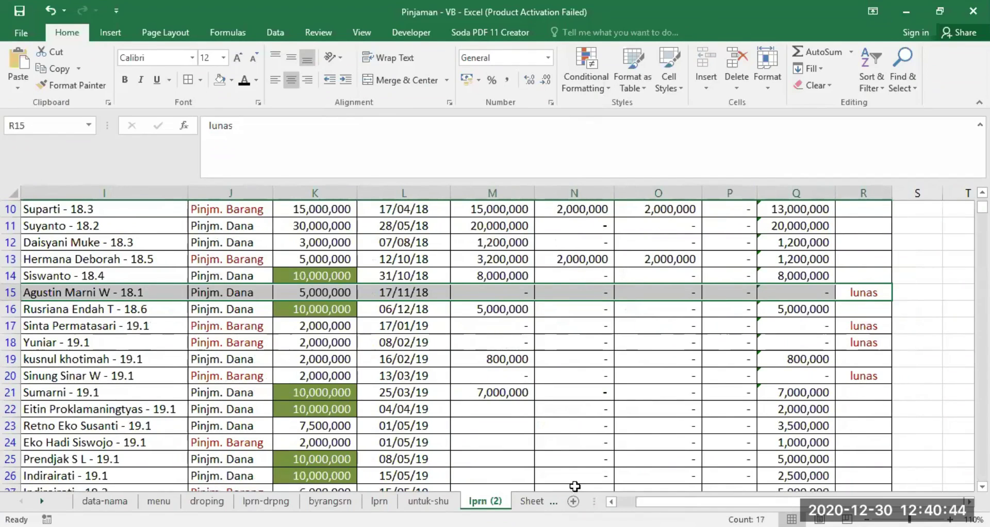
{"action": "left_click", "coordinate": [611, 501]}
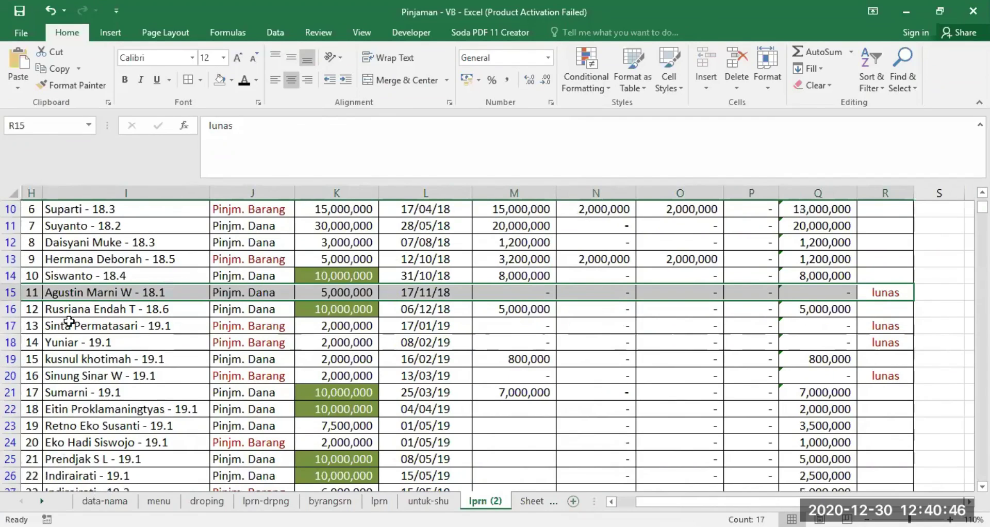
Highlight the Pinjm. Barang rows marked lunas: rows 17 to 18, row 20, and the whole block from row 17 to 20
{"action": "left_click_drag", "start_coordinate": [68, 324], "coordinate": [900, 343]}
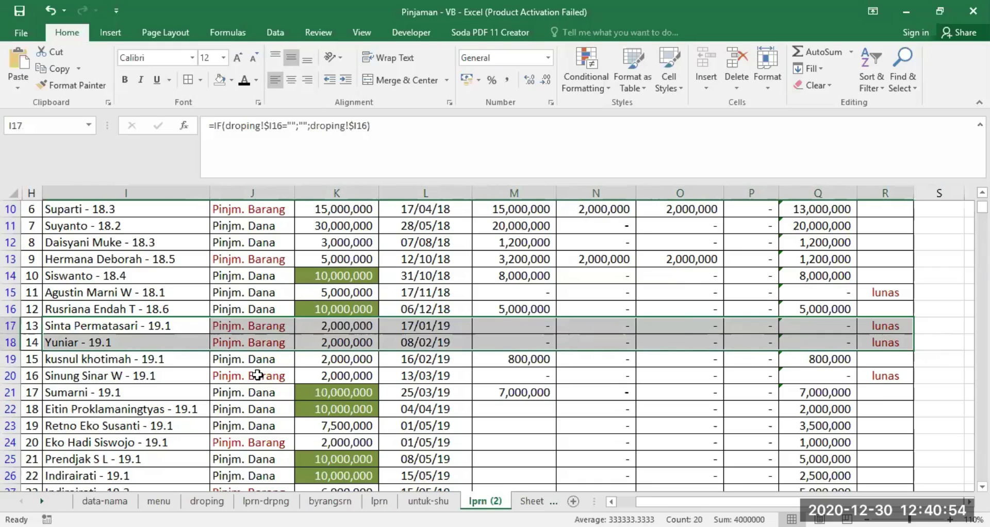
{"action": "left_click_drag", "start_coordinate": [257, 377], "coordinate": [877, 383]}
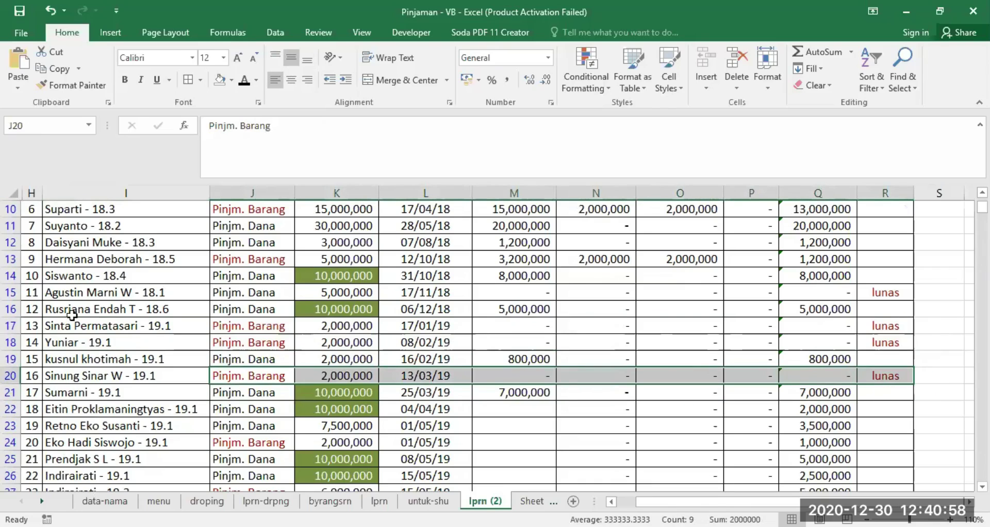
{"action": "left_click_drag", "start_coordinate": [28, 331], "coordinate": [822, 374]}
Show the COUNTIFS formulas in J796, J797 and J798 in turn to compare the order of their three criteria
{"action": "scroll", "coordinate": [344, 441], "scroll_direction": "down", "scroll_amount": 2}
{"action": "scroll", "coordinate": [428, 356], "scroll_direction": "down", "scroll_amount": 7}
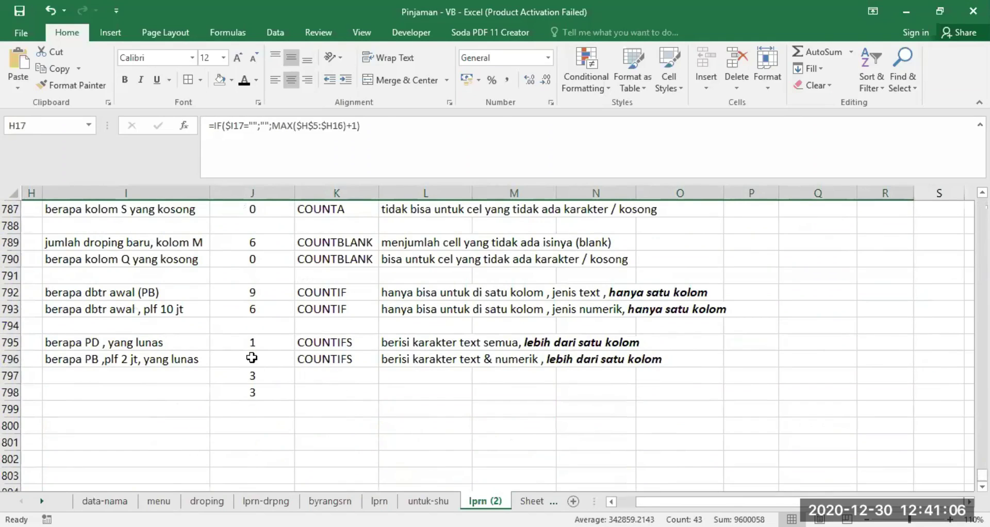
{"action": "left_click", "coordinate": [252, 358]}
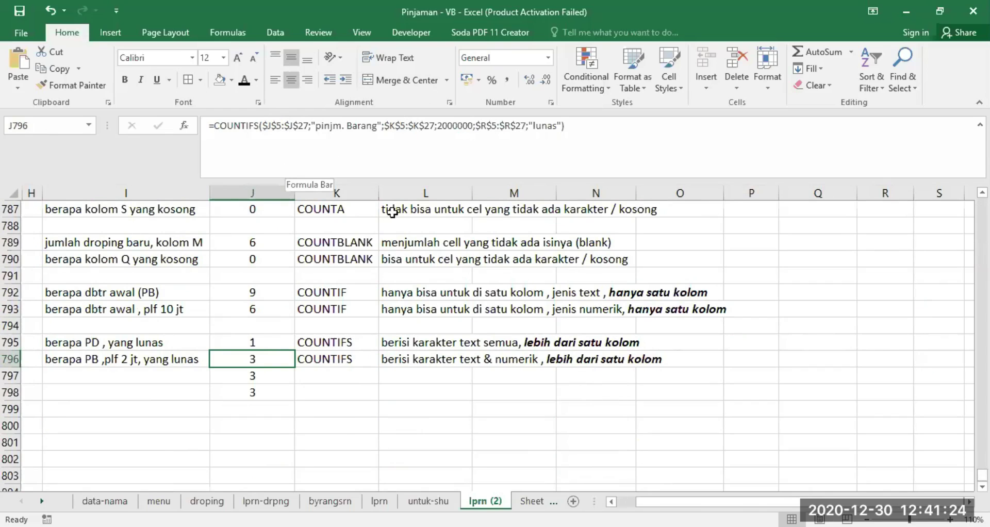
{"action": "left_click", "coordinate": [255, 374]}
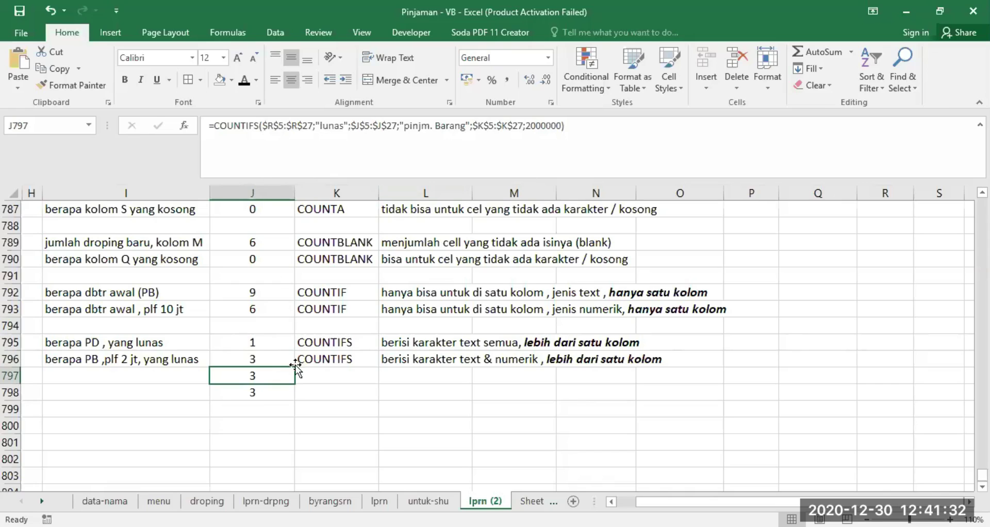
{"action": "left_click", "coordinate": [262, 390]}
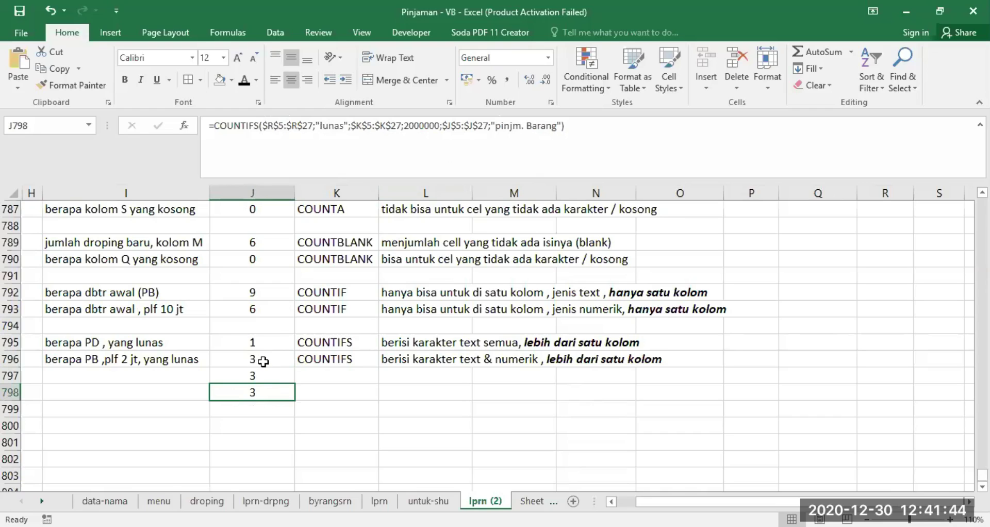
Review the summary of COUNT, COUNTA, COUNTBLANK, COUNTIF and COUNTIFS examples below the table, selecting the COUNTIFS label in K795
{"action": "scroll", "coordinate": [396, 396], "scroll_direction": "up", "scroll_amount": 3}
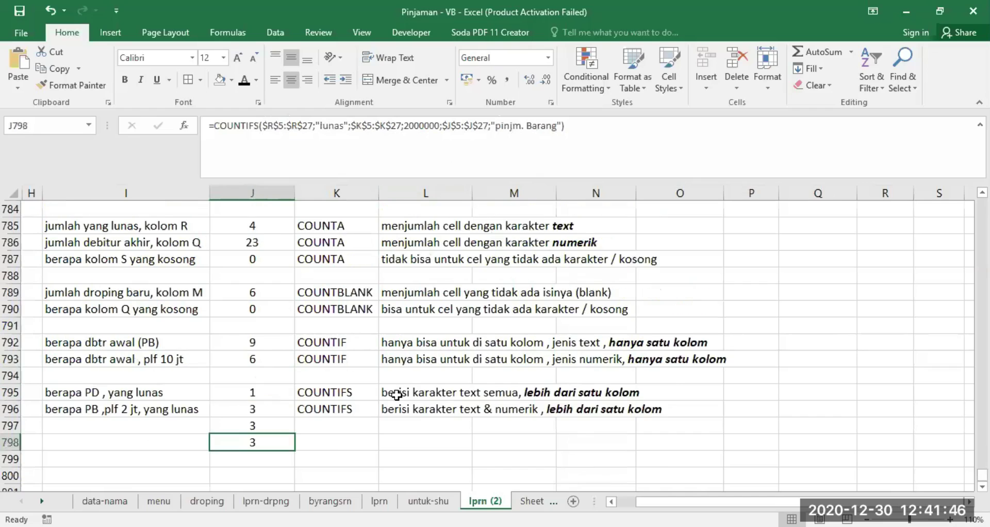
{"action": "scroll", "coordinate": [405, 380], "scroll_direction": "up", "scroll_amount": 1}
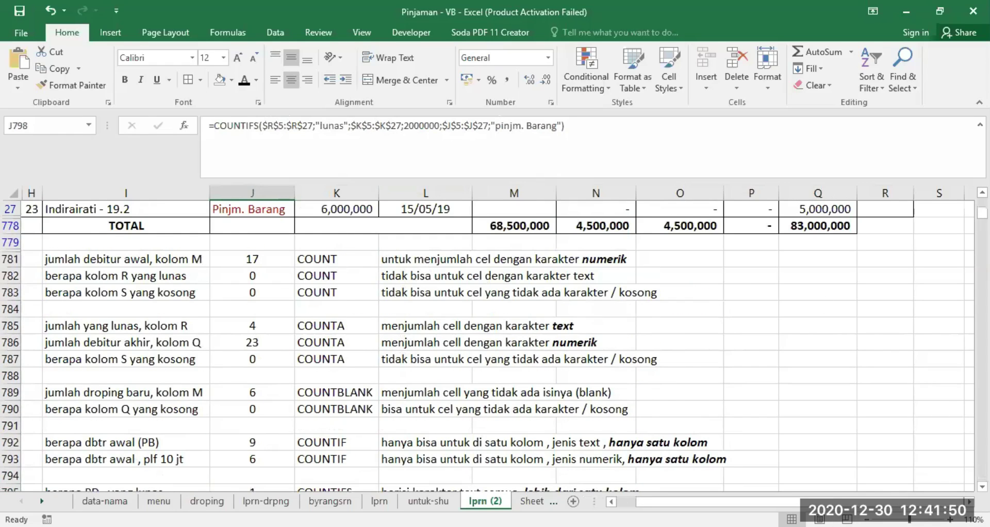
{"action": "left_click", "coordinate": [867, 519]}
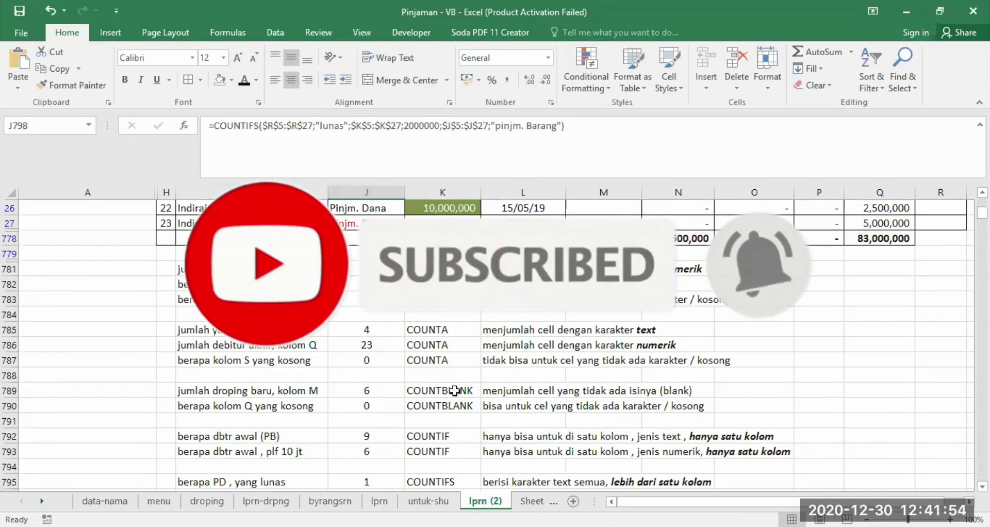
{"action": "scroll", "coordinate": [502, 394], "scroll_direction": "down", "scroll_amount": 1}
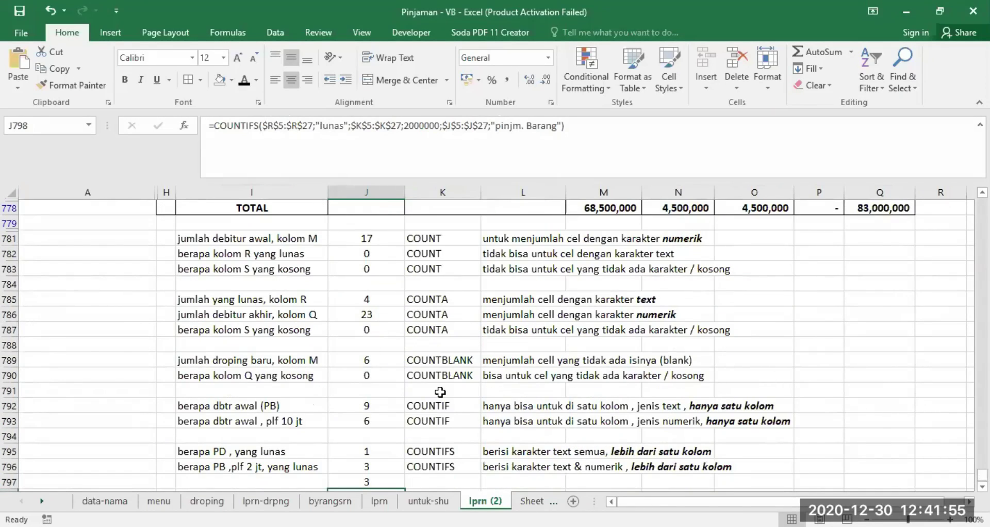
{"action": "left_click", "coordinate": [450, 448]}
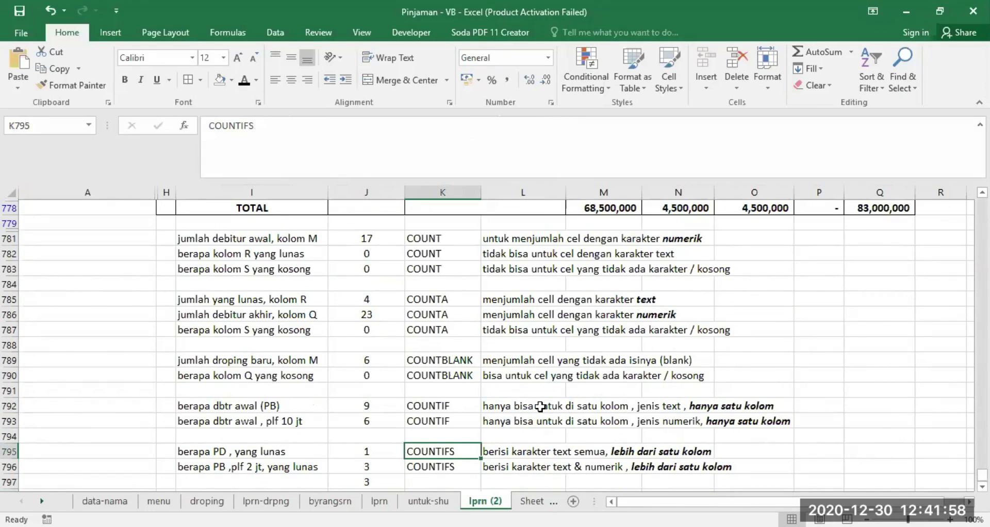
{"action": "scroll", "coordinate": [562, 359], "scroll_direction": "up", "scroll_amount": 3}
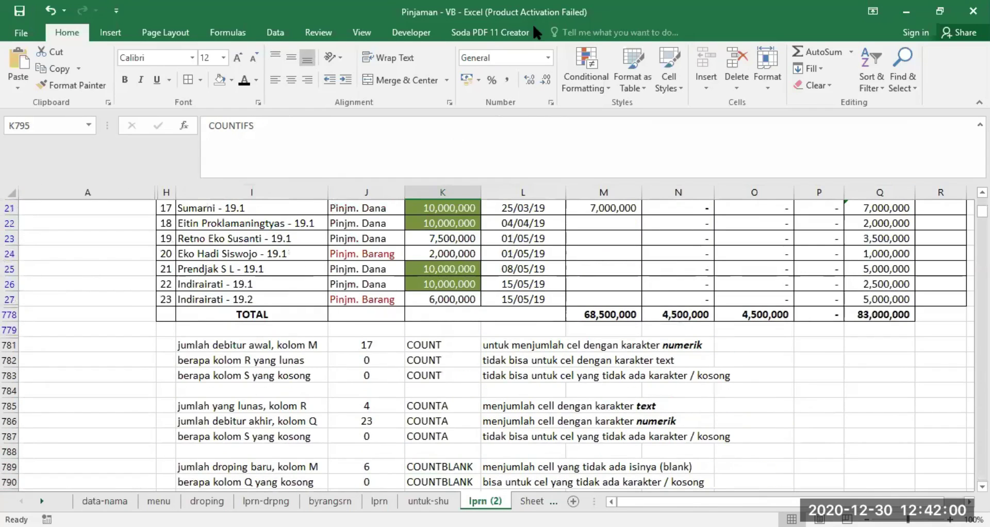